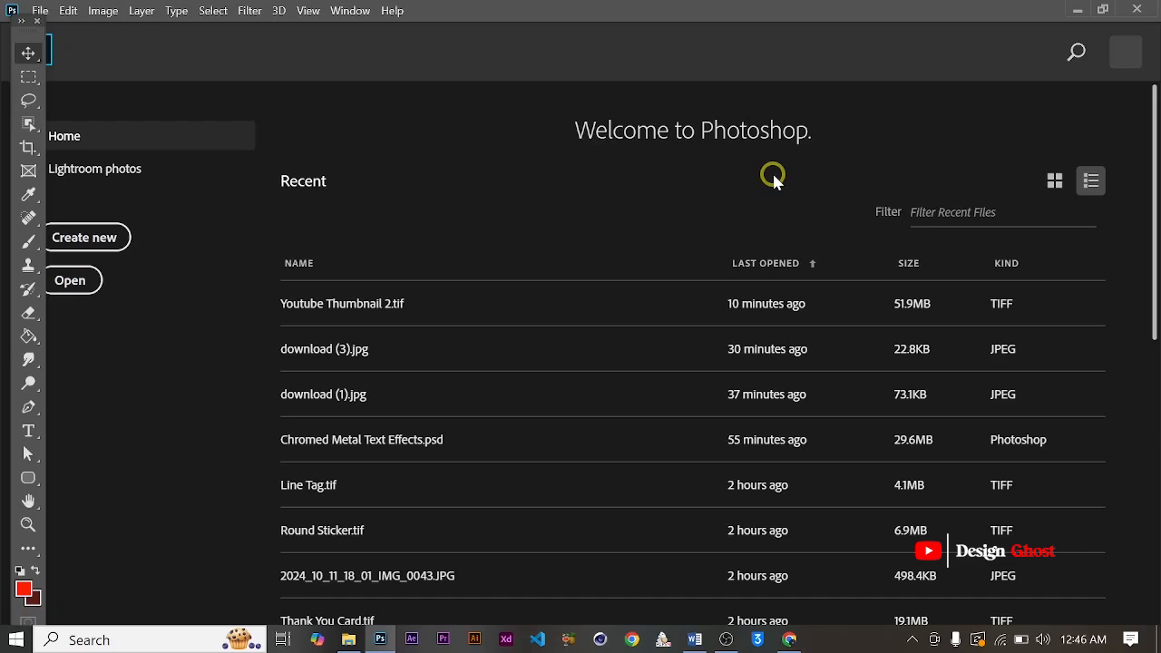
Switch to Chrome with the Mockuptree page for the free Chrome Text Effect PSD.
{"action": "left_click", "coordinate": [788, 640]}
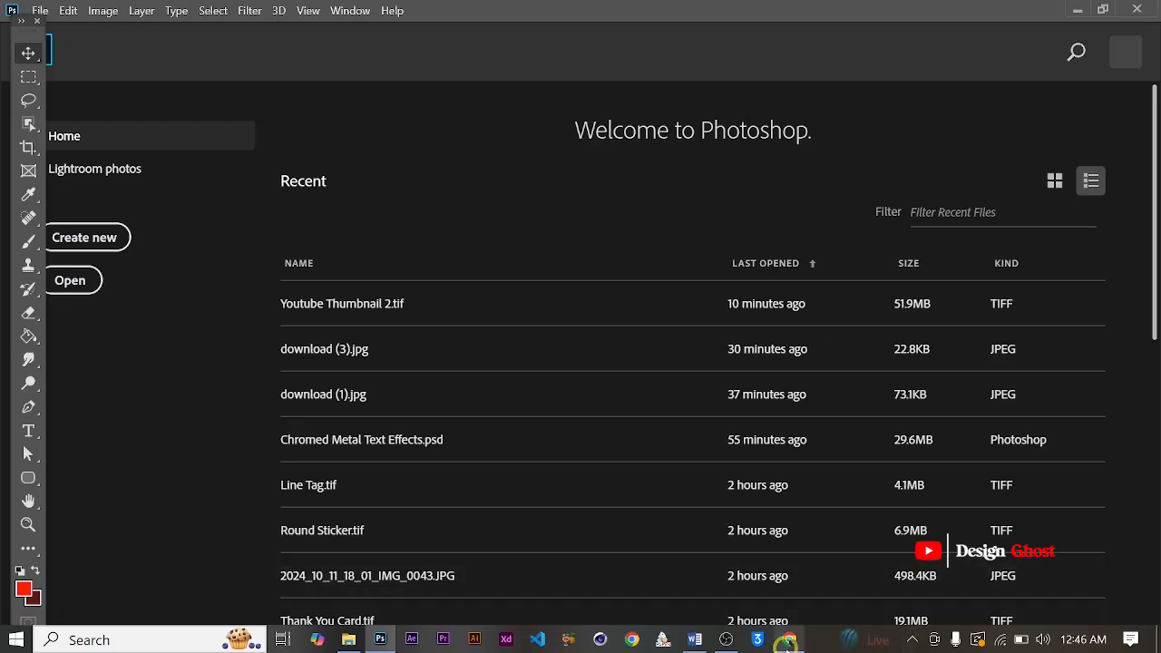
{"action": "mouse_move", "coordinate": [787, 641]}
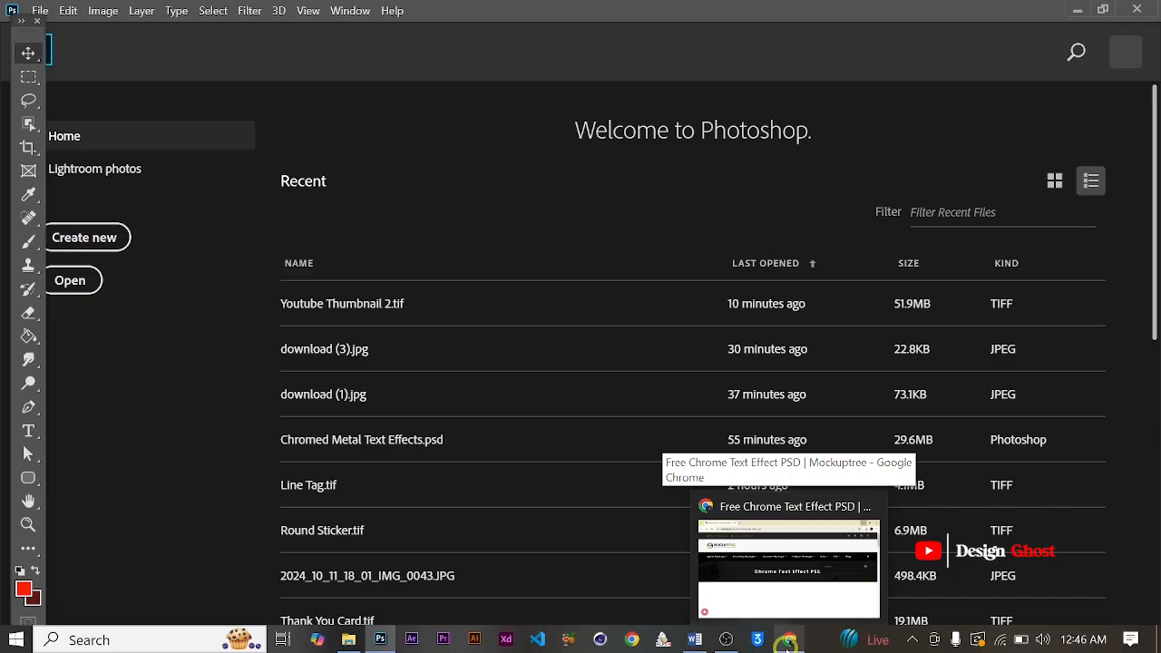
{"action": "left_click", "coordinate": [788, 640]}
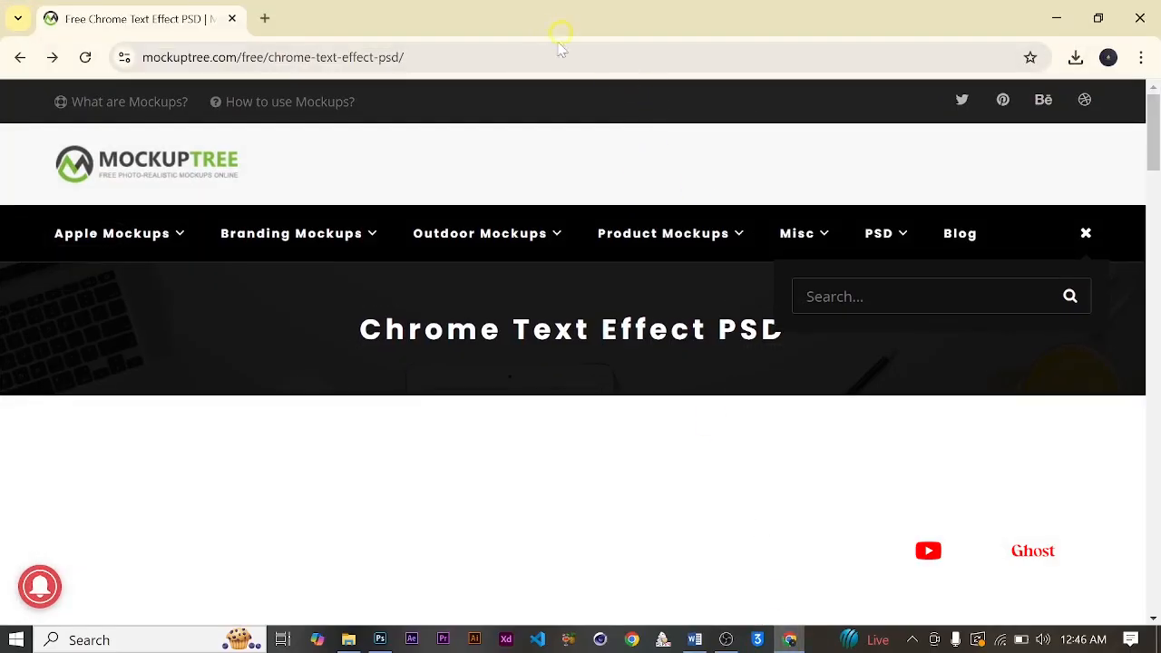
{"action": "mouse_move", "coordinate": [531, 243]}
{"action": "left_click", "coordinate": [935, 303]}
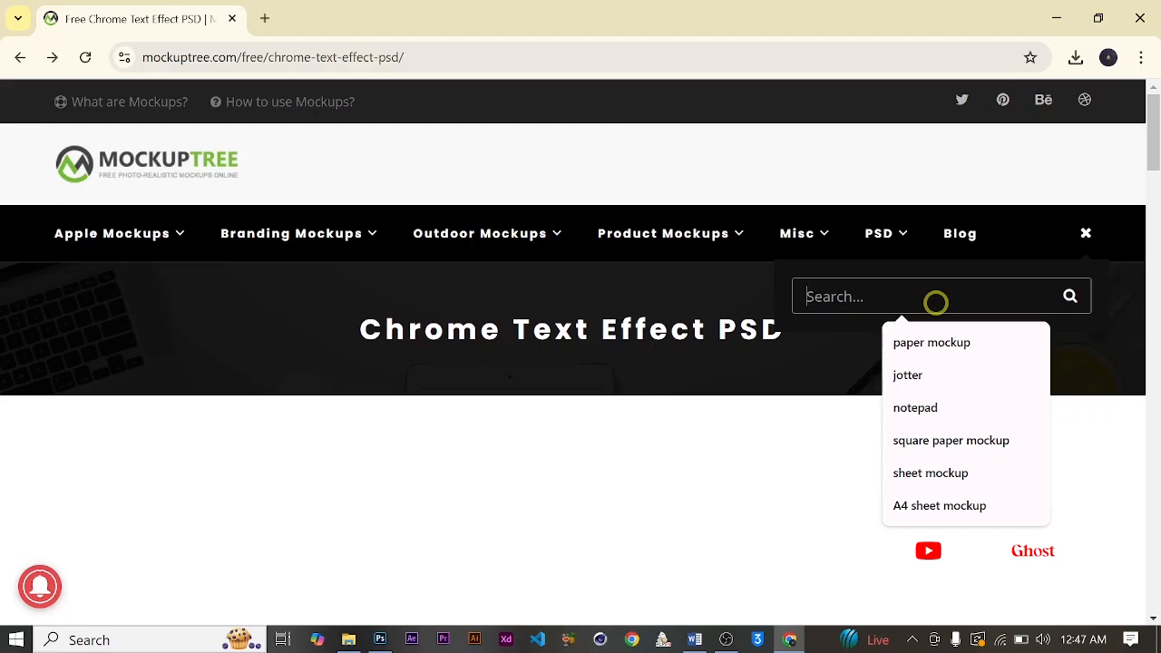
{"action": "type", "text": "Go"}
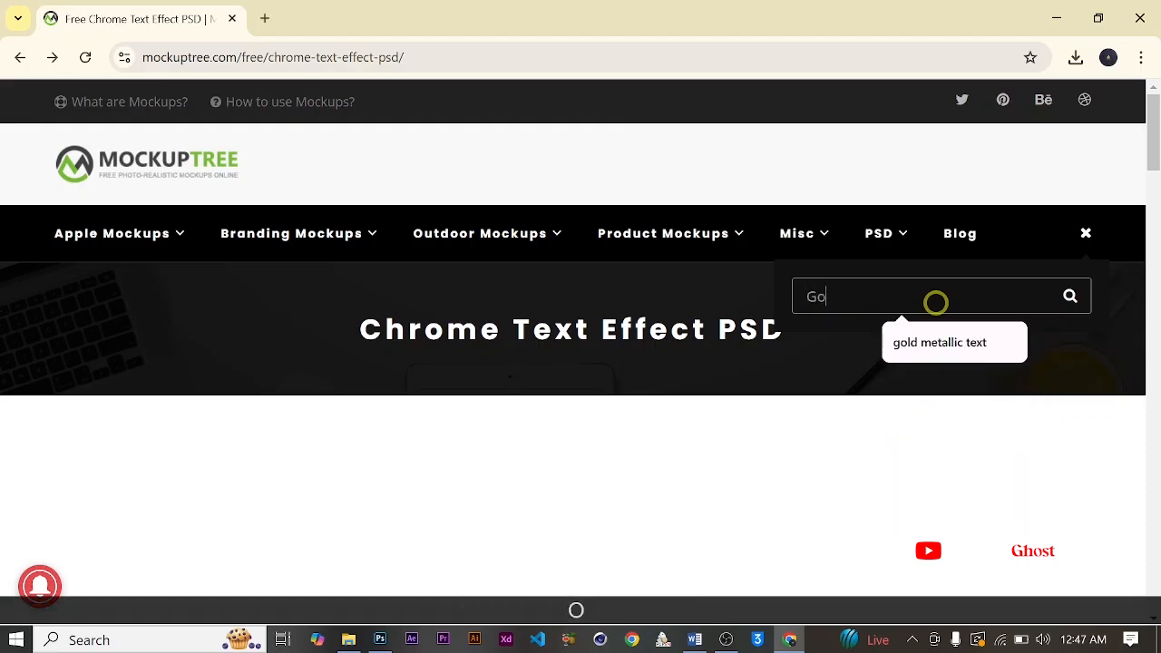
{"action": "type", "text": "ld metali"}
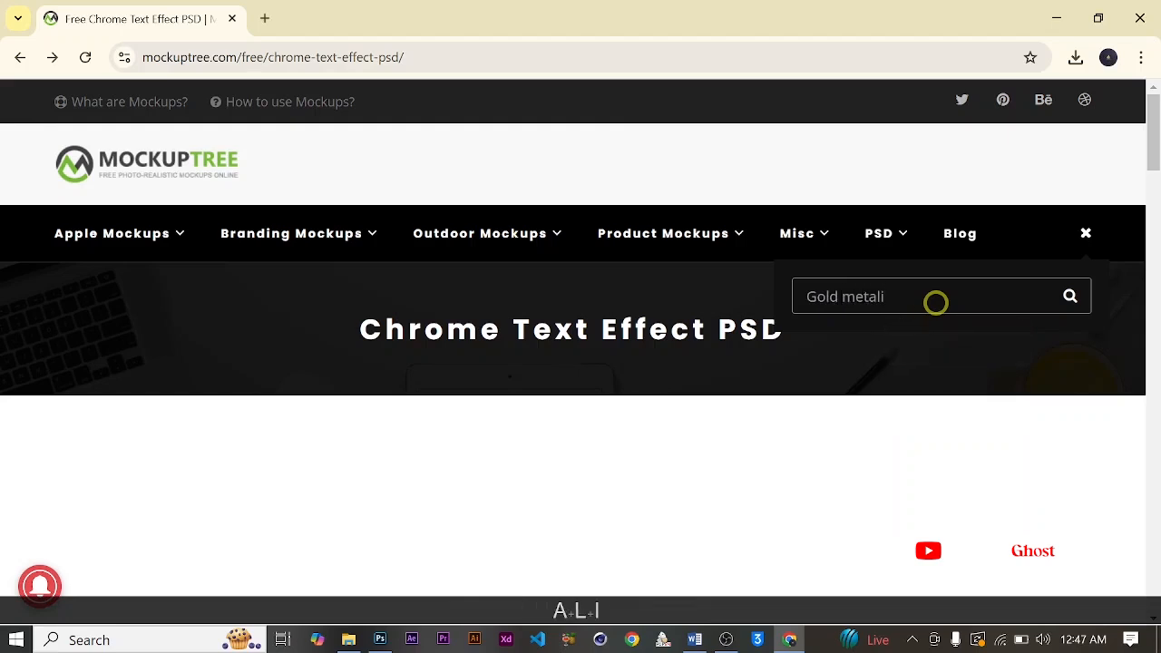
{"action": "key", "text": "BackSpace"}
{"action": "type", "text": "l"}
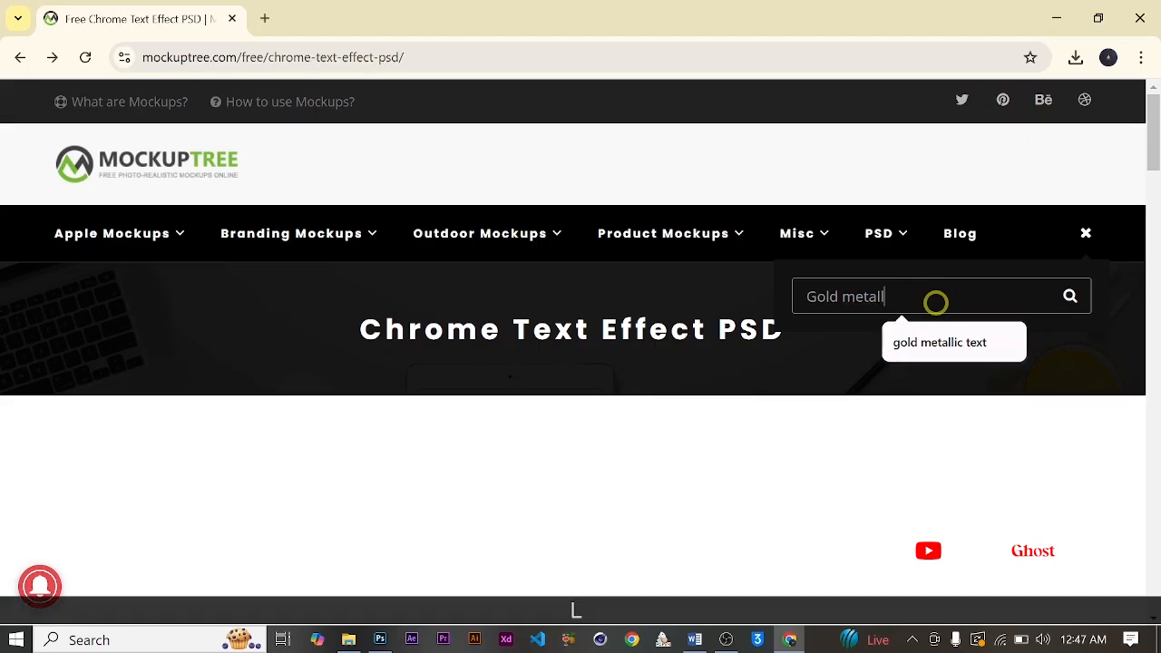
{"action": "type", "text": "ic text"}
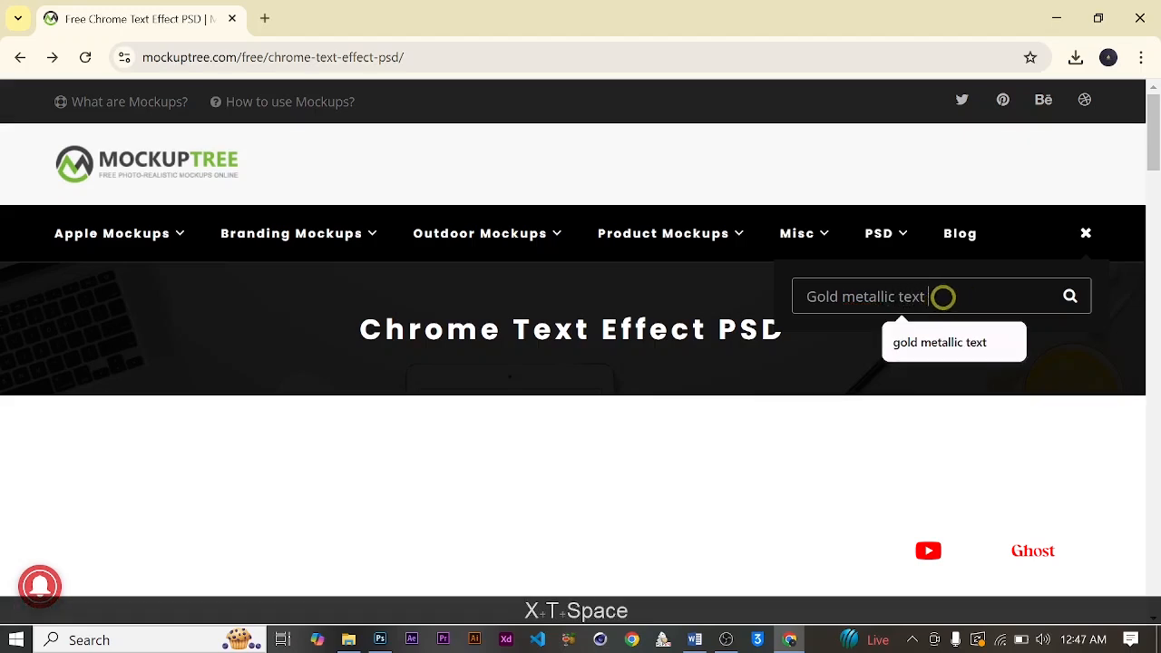
{"action": "left_click_drag", "start_coordinate": [939, 297], "coordinate": [752, 326]}
{"action": "key", "text": "BackSpace"}
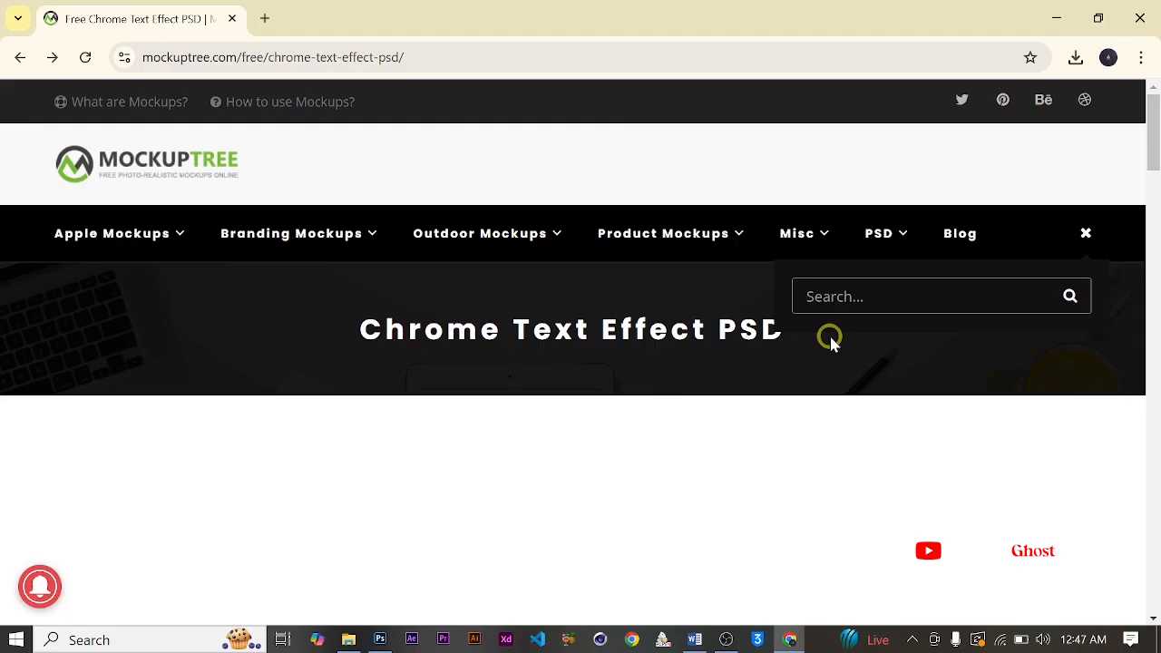
Look over the chrome text effect's preview and file details, and locate its Free Download option.
{"action": "scroll", "coordinate": [829, 339], "scroll_direction": "down", "scroll_amount": 2}
{"action": "scroll", "coordinate": [591, 404], "scroll_direction": "down", "scroll_amount": 5}
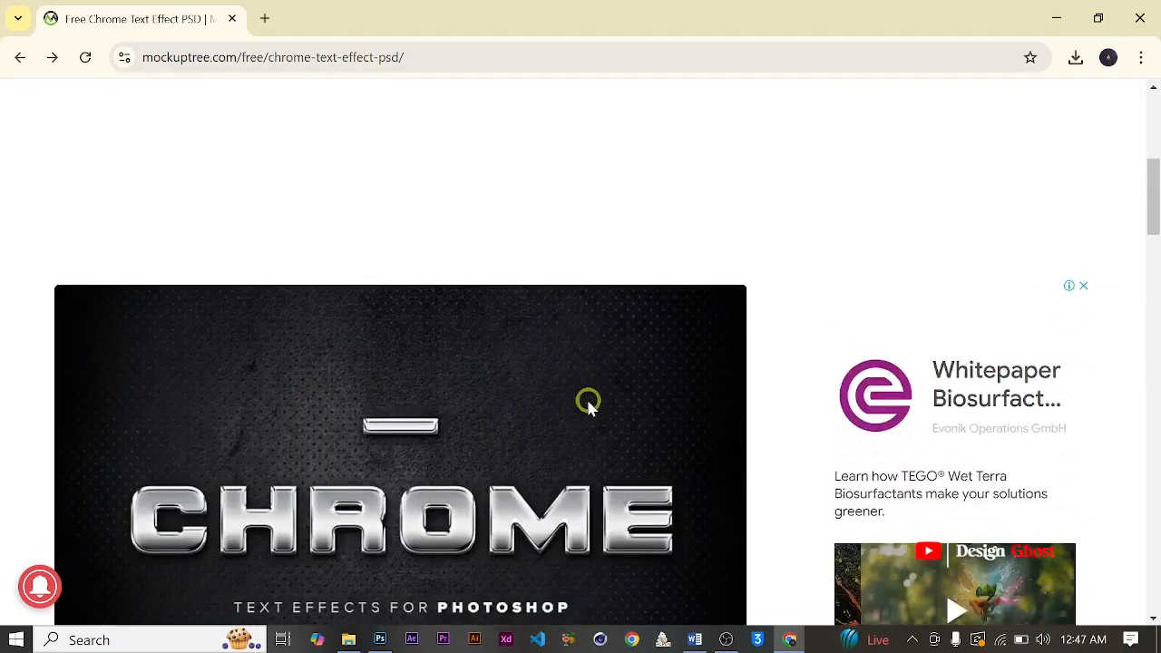
{"action": "scroll", "coordinate": [484, 397], "scroll_direction": "down", "scroll_amount": 4}
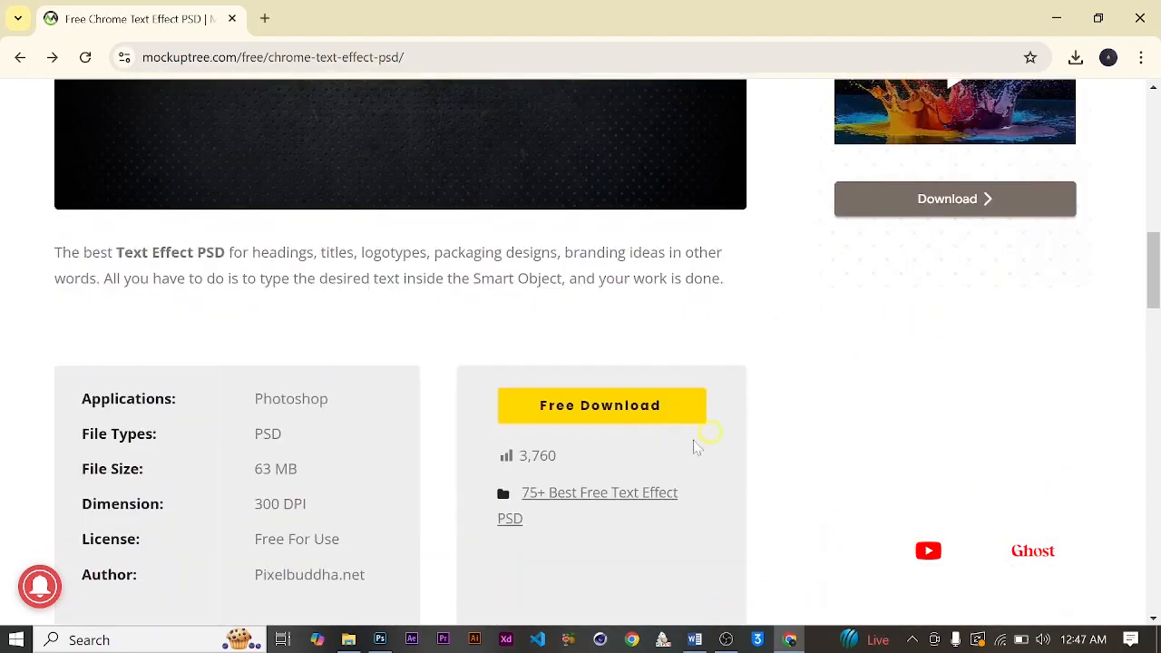
{"action": "left_click", "coordinate": [632, 413]}
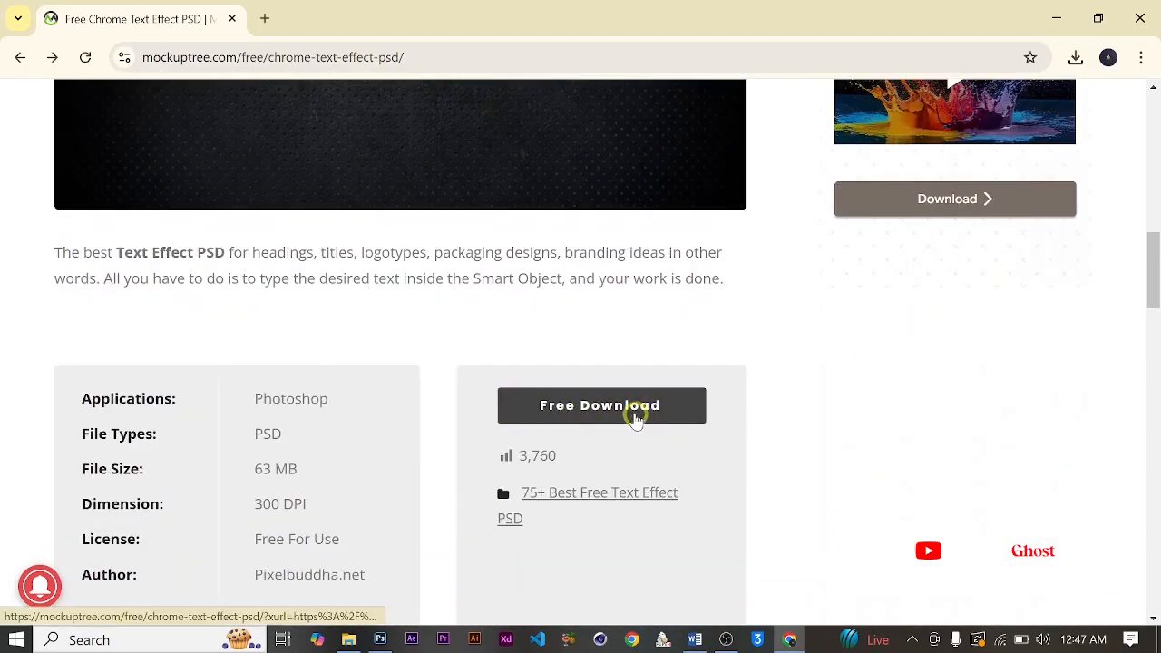
{"action": "scroll", "coordinate": [632, 412], "scroll_direction": "up", "scroll_amount": 2}
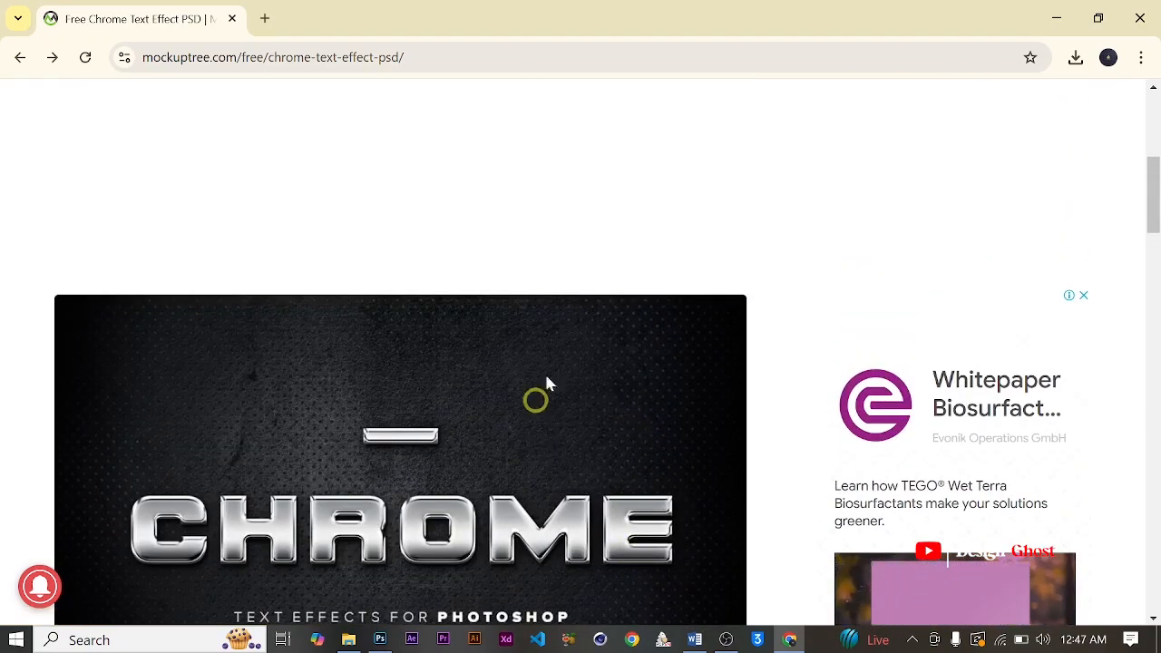
Minimize the browser, switch to File Explorer and open the chrome-text-effects ZIP archive in the Water folder.
{"action": "left_click", "coordinate": [1053, 15]}
{"action": "left_click", "coordinate": [349, 639]}
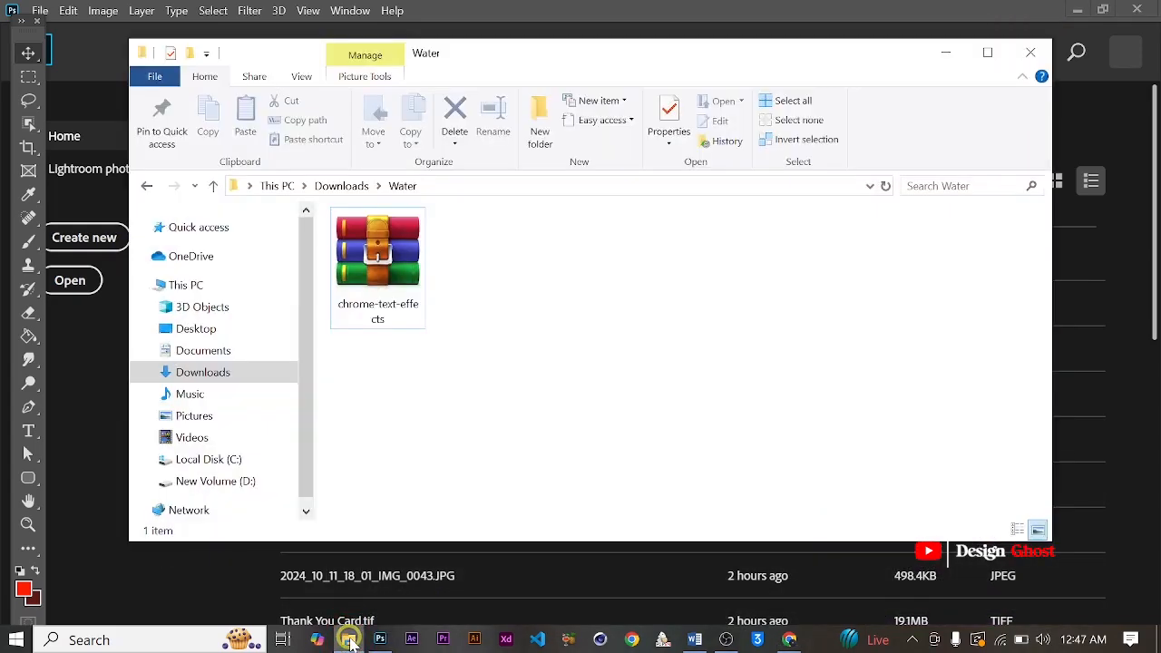
{"action": "left_click", "coordinate": [379, 287]}
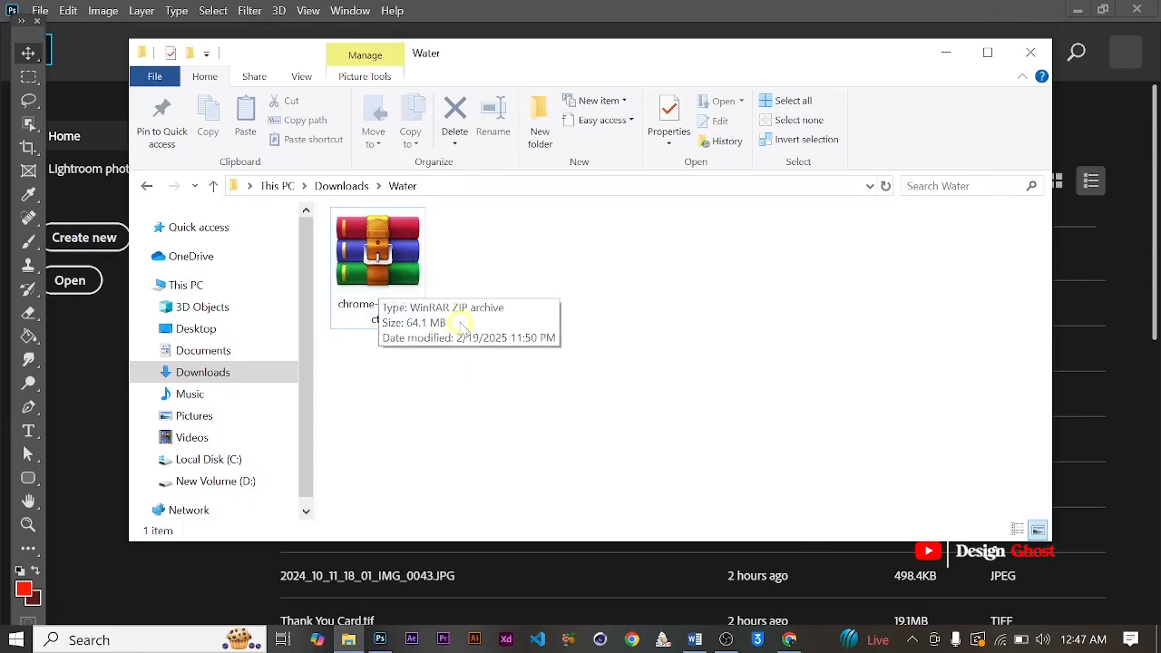
{"action": "double_click", "coordinate": [406, 279]}
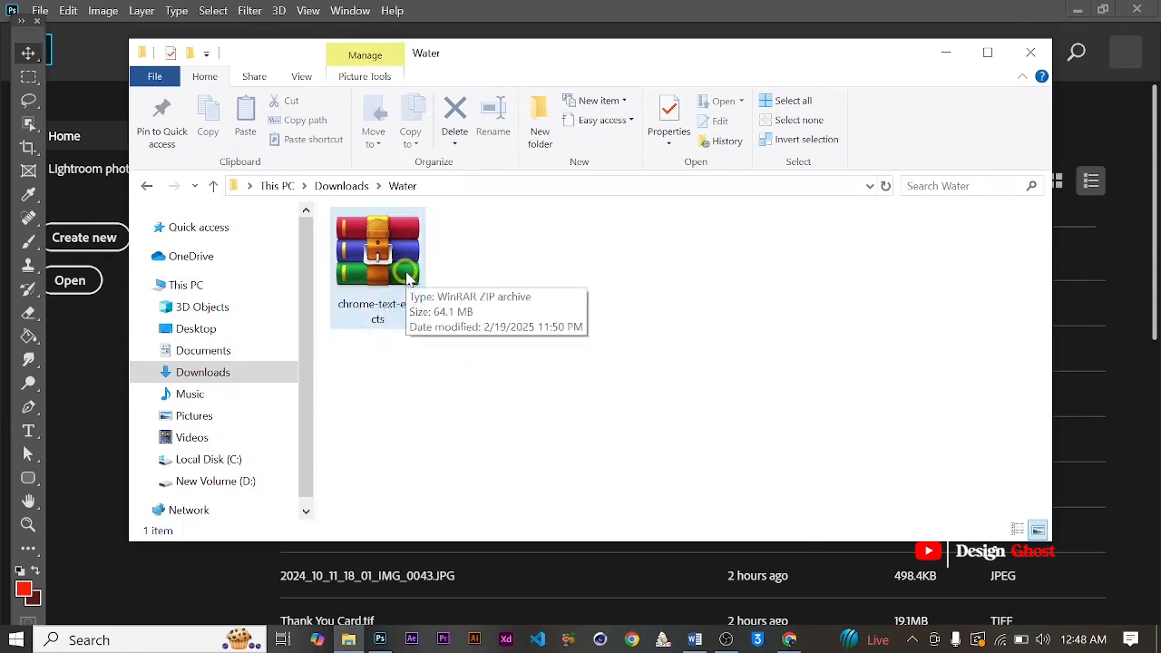
{"action": "double_click", "coordinate": [406, 279]}
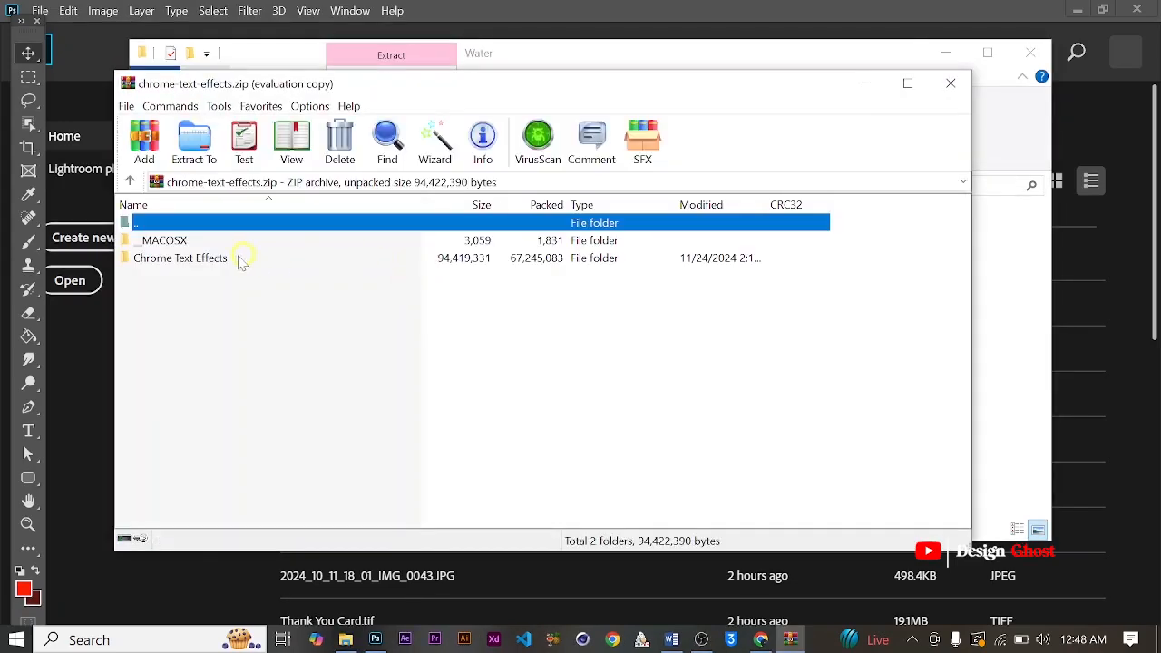
Browse inside the archive to the Files folder within Chrome Text Effects.
{"action": "left_click", "coordinate": [679, 249]}
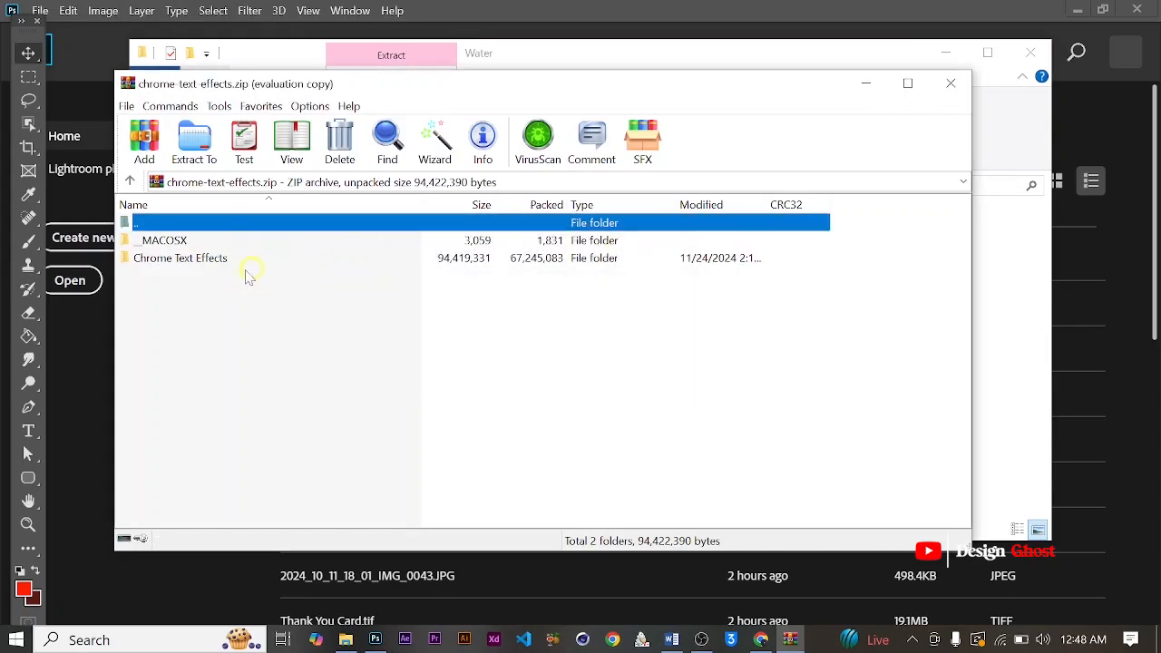
{"action": "double_click", "coordinate": [191, 260]}
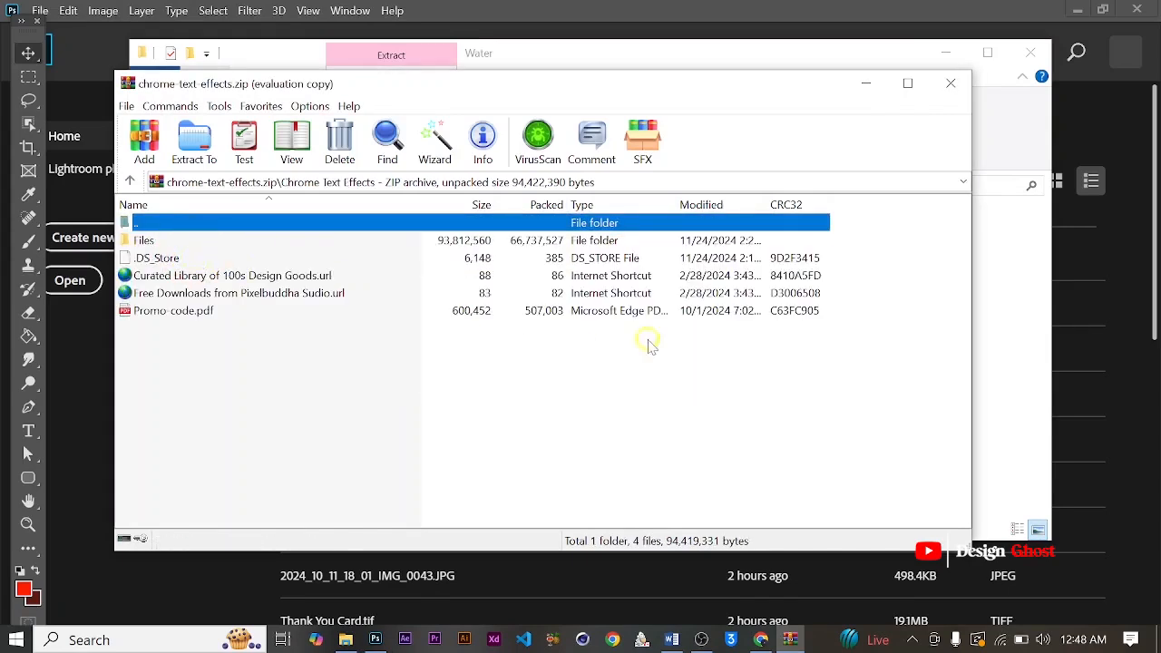
{"action": "double_click", "coordinate": [145, 242]}
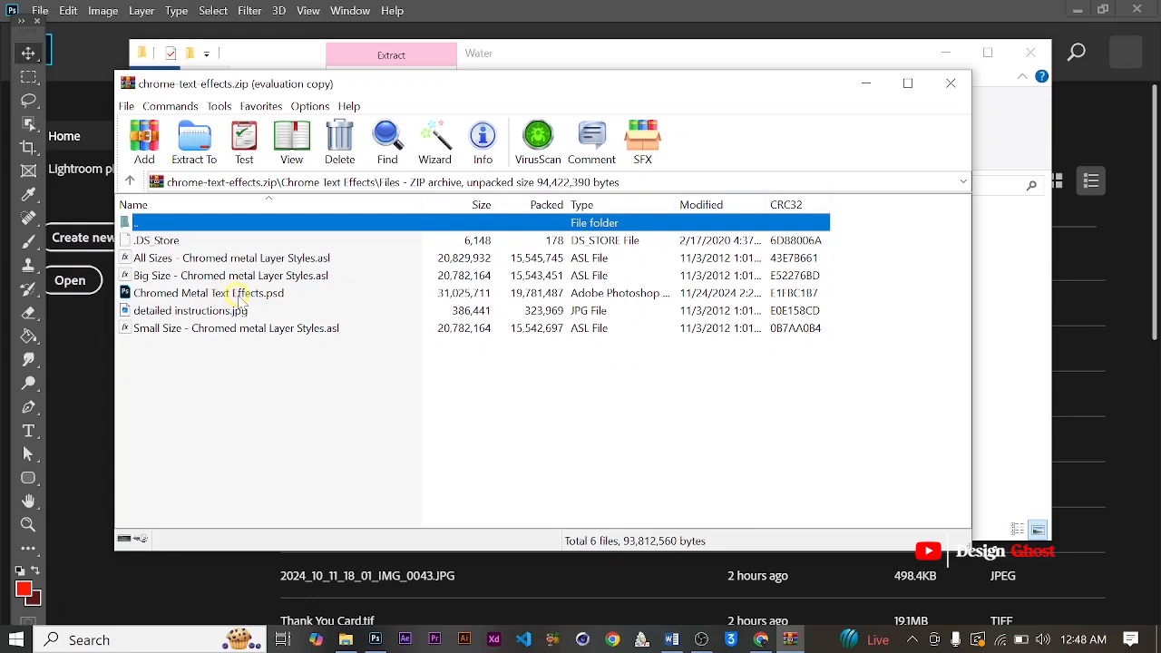
Open Chromed Metal Text Effects.psd from the archive in Photoshop and dismiss the missing fonts notice.
{"action": "left_click", "coordinate": [228, 299]}
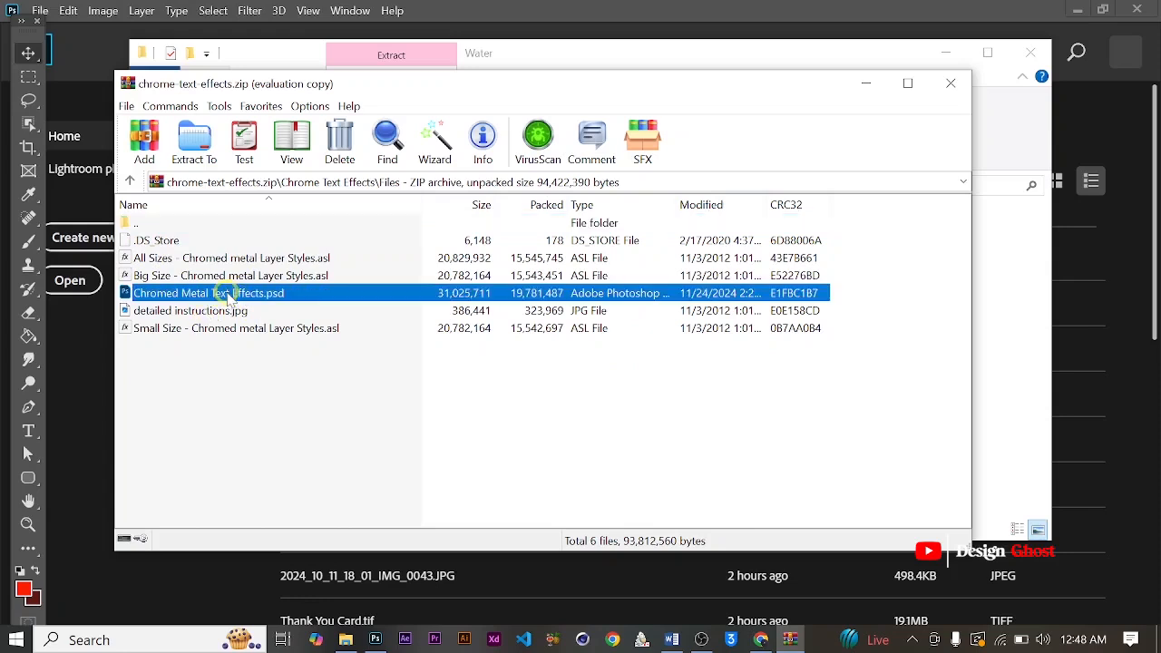
{"action": "left_click_drag", "start_coordinate": [229, 300], "coordinate": [804, 20]}
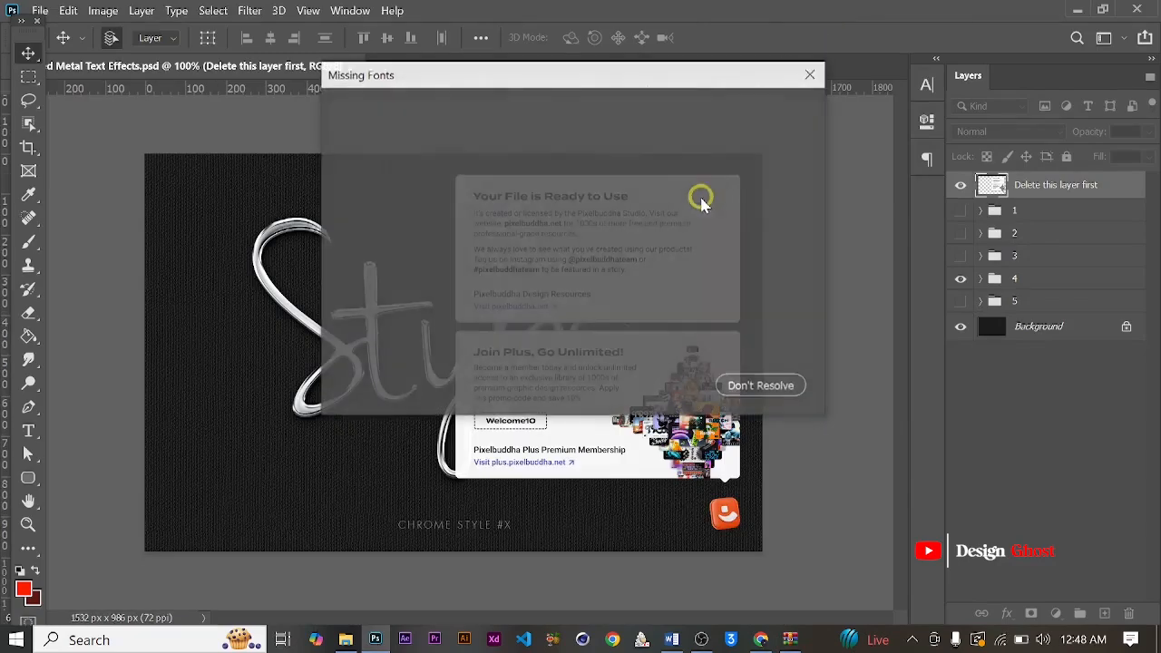
{"action": "left_click", "coordinate": [812, 73]}
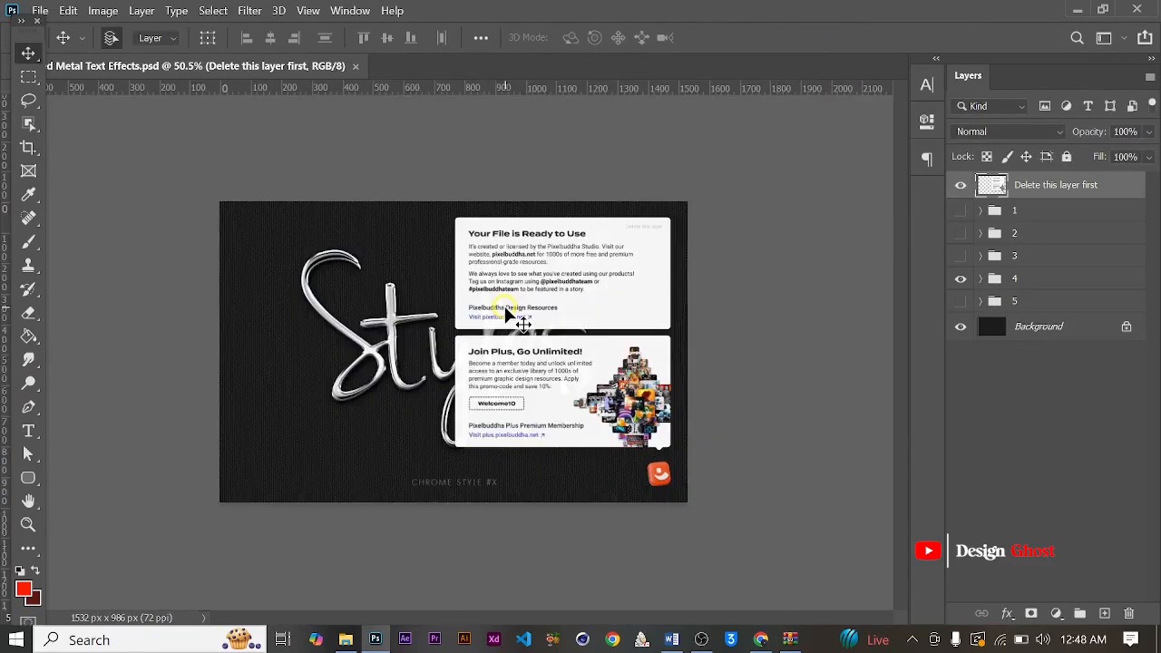
Hide the "Delete this layer first" layer to uncover the chrome lettering.
{"action": "key", "text": "ctrl+0"}
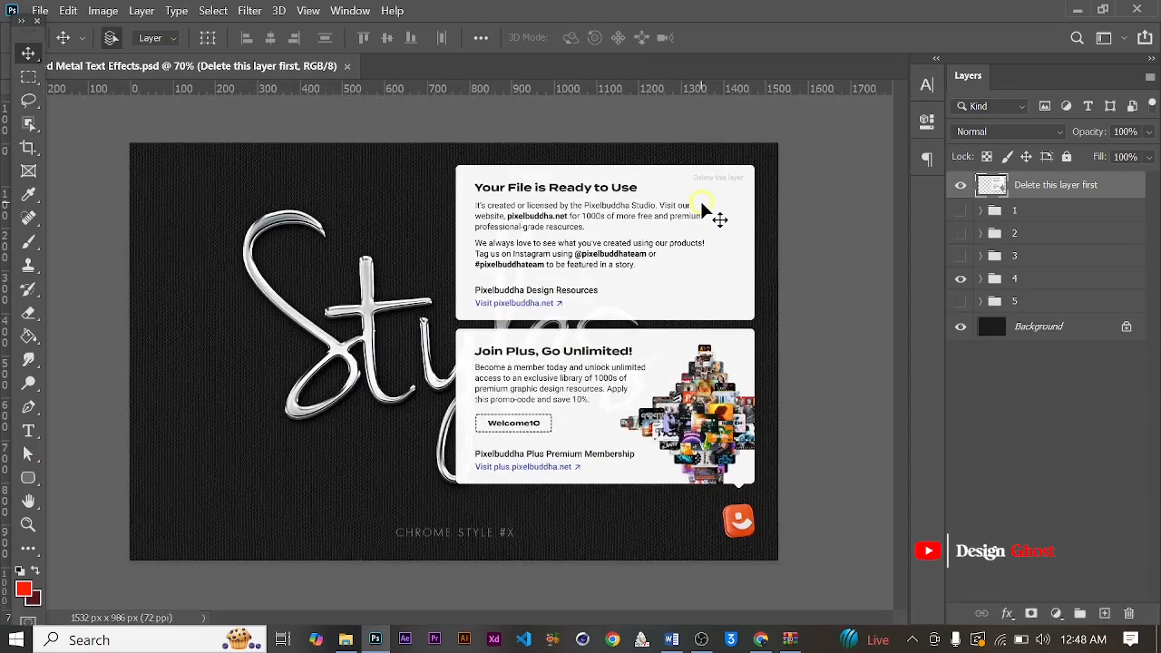
{"action": "left_click", "coordinate": [961, 188]}
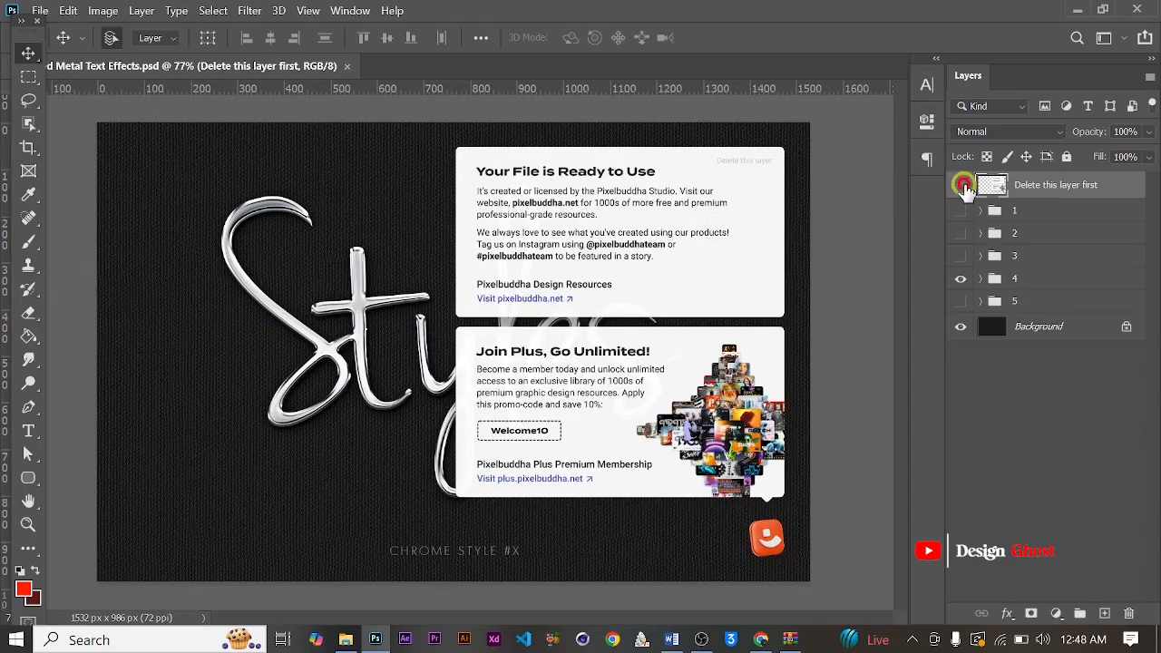
{"action": "scroll", "coordinate": [592, 342], "scroll_direction": "down", "scroll_amount": 2}
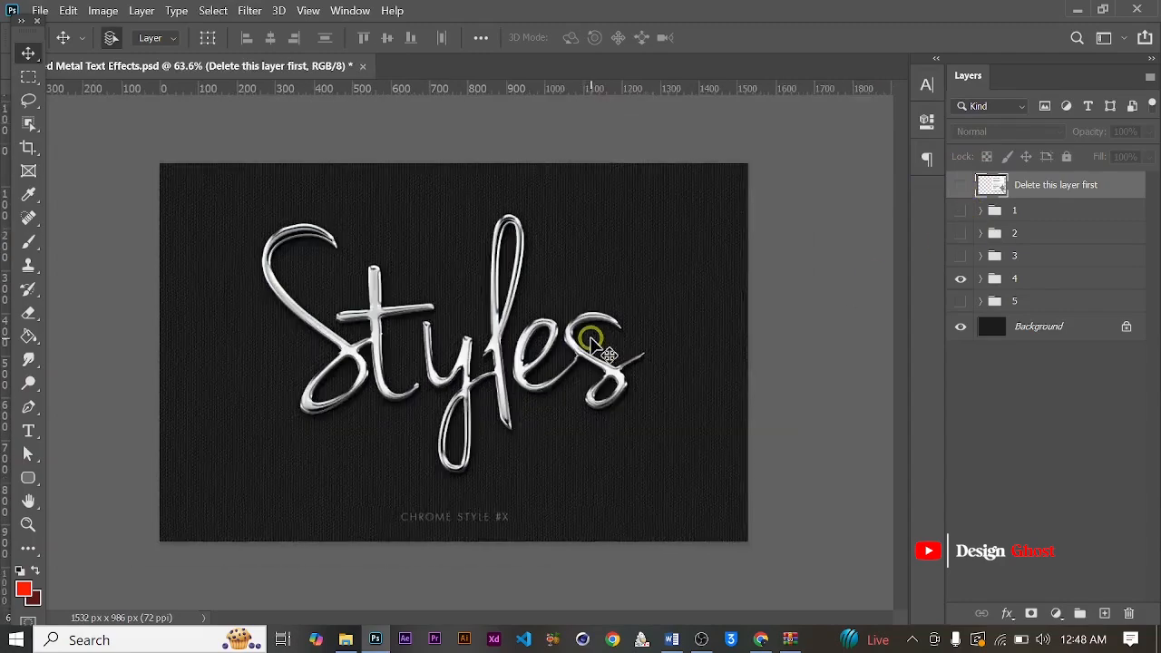
{"action": "scroll", "coordinate": [591, 342], "scroll_direction": "up", "scroll_amount": 2}
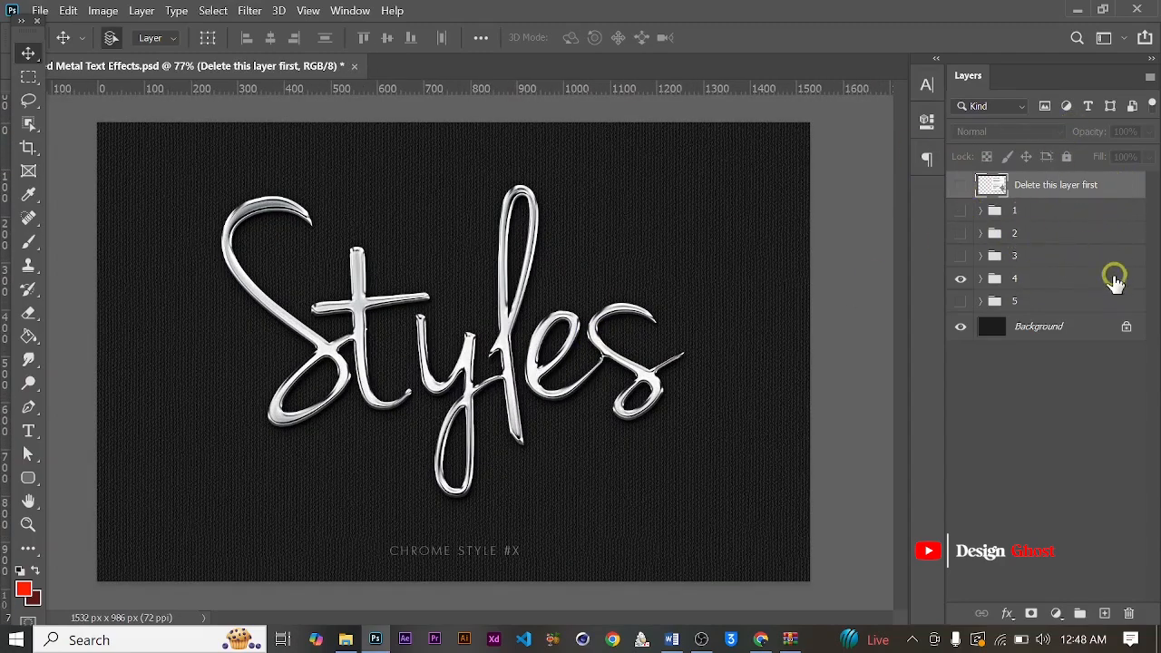
Preview the other chrome text styles by showing and hiding layer groups 1 to 5 one at a time.
{"action": "left_click", "coordinate": [960, 279]}
{"action": "left_click", "coordinate": [961, 212]}
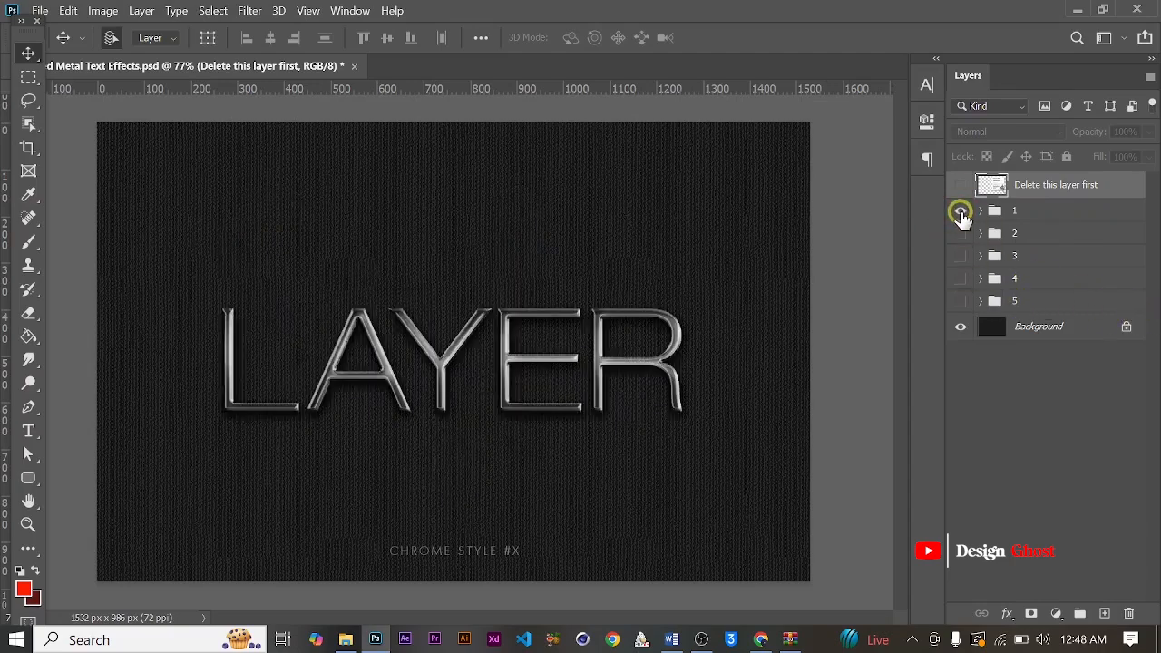
{"action": "left_click", "coordinate": [960, 212]}
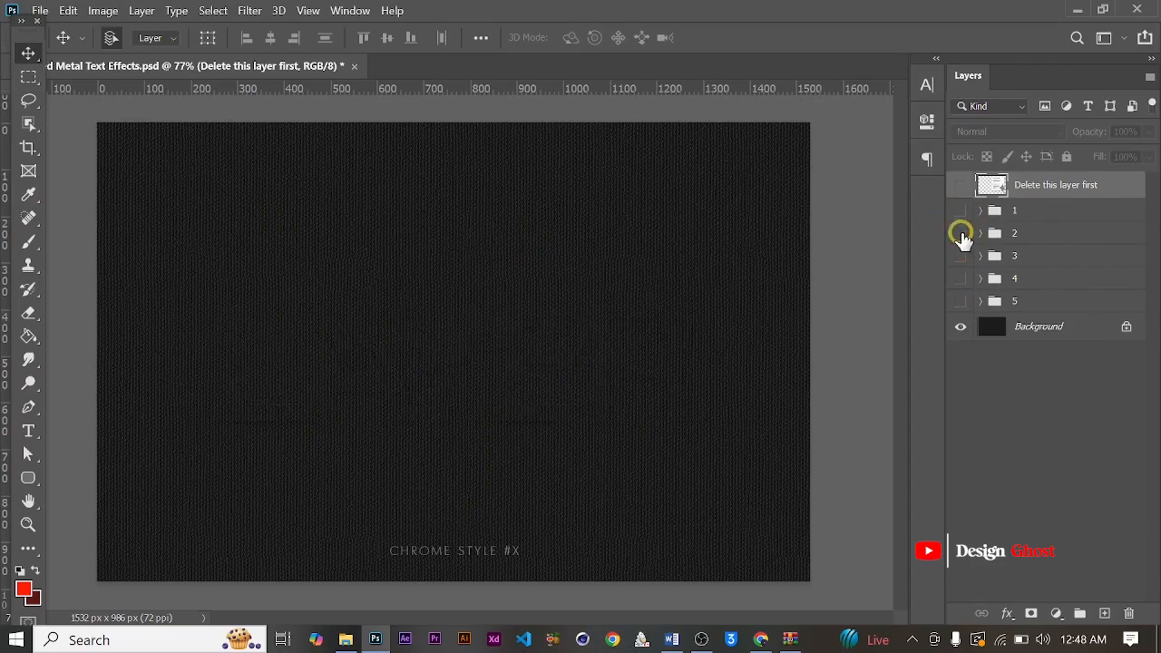
{"action": "left_click", "coordinate": [961, 233]}
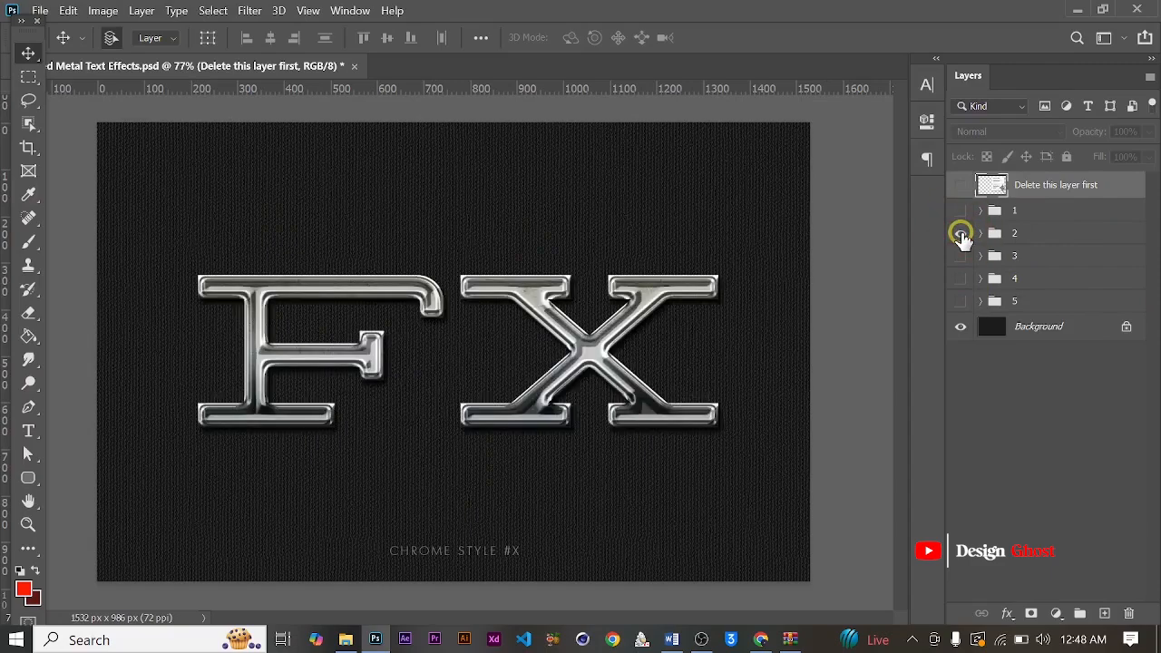
{"action": "left_click", "coordinate": [961, 233]}
{"action": "left_click", "coordinate": [961, 257]}
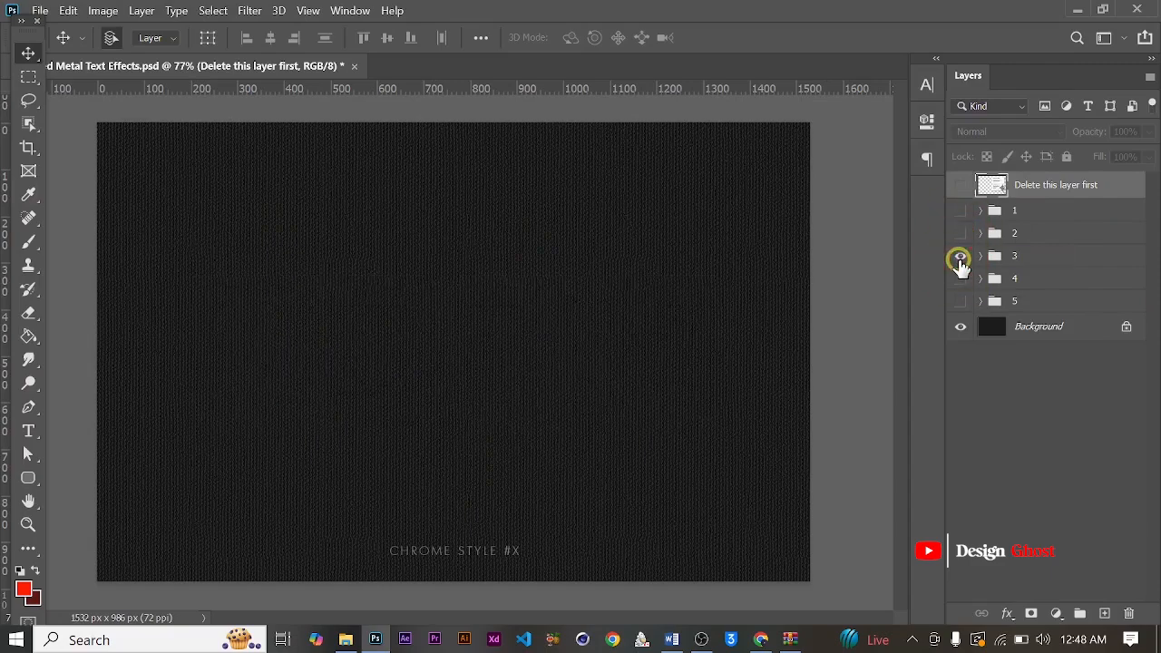
{"action": "left_click", "coordinate": [960, 257]}
{"action": "left_click", "coordinate": [962, 279]}
{"action": "left_click", "coordinate": [962, 279]}
{"action": "left_click", "coordinate": [964, 303]}
{"action": "left_click", "coordinate": [962, 303]}
{"action": "left_click", "coordinate": [961, 303]}
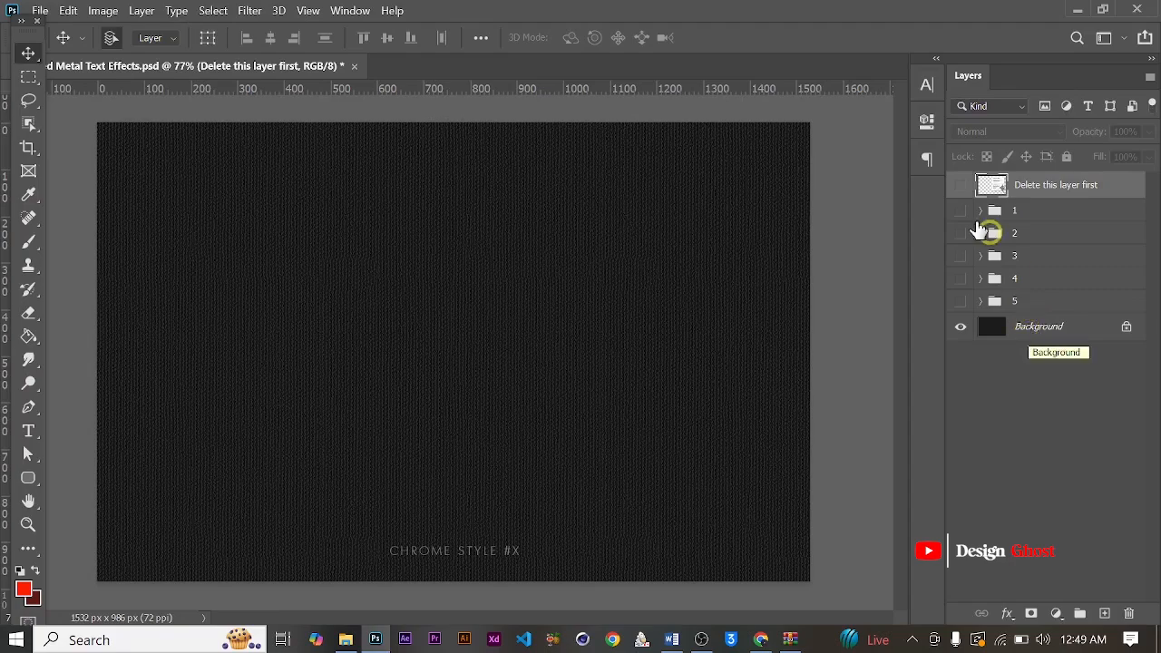
Make layer group 4 visible and examine its script-style "Styles" chrome lettering up close.
{"action": "left_click", "coordinate": [962, 280]}
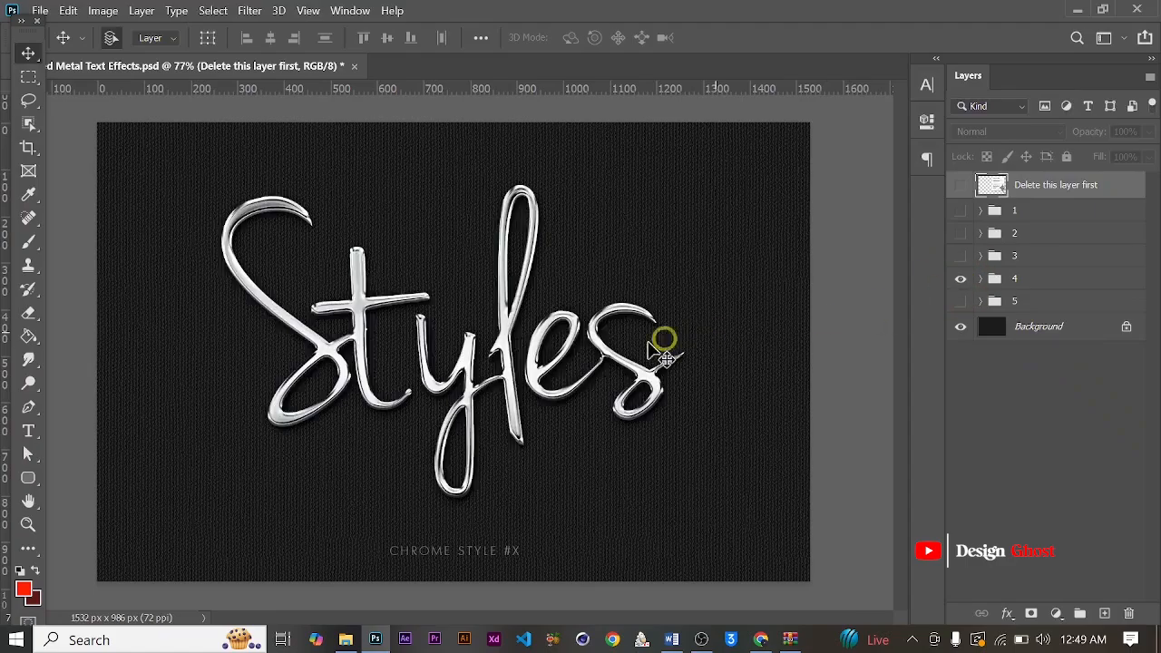
{"action": "scroll", "coordinate": [551, 355], "scroll_direction": "down", "scroll_amount": 1}
{"action": "scroll", "coordinate": [551, 355], "scroll_direction": "up", "scroll_amount": 4}
{"action": "scroll", "coordinate": [551, 355], "scroll_direction": "down", "scroll_amount": 3}
{"action": "scroll", "coordinate": [550, 355], "scroll_direction": "down", "scroll_amount": 1}
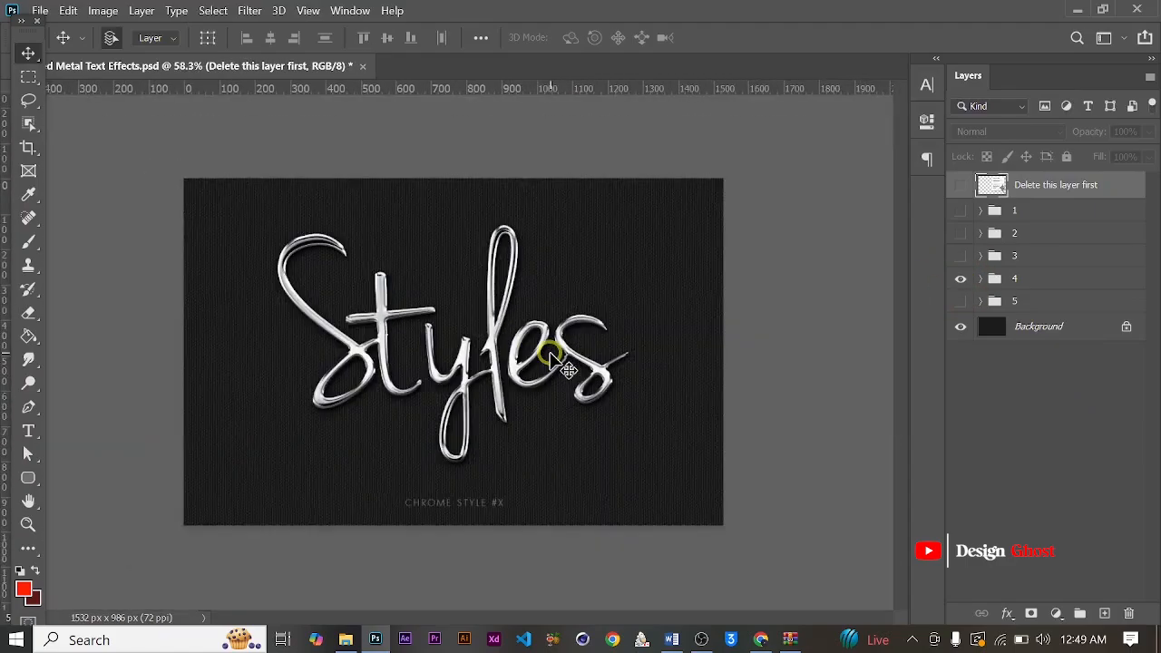
{"action": "scroll", "coordinate": [551, 354], "scroll_direction": "up", "scroll_amount": 2}
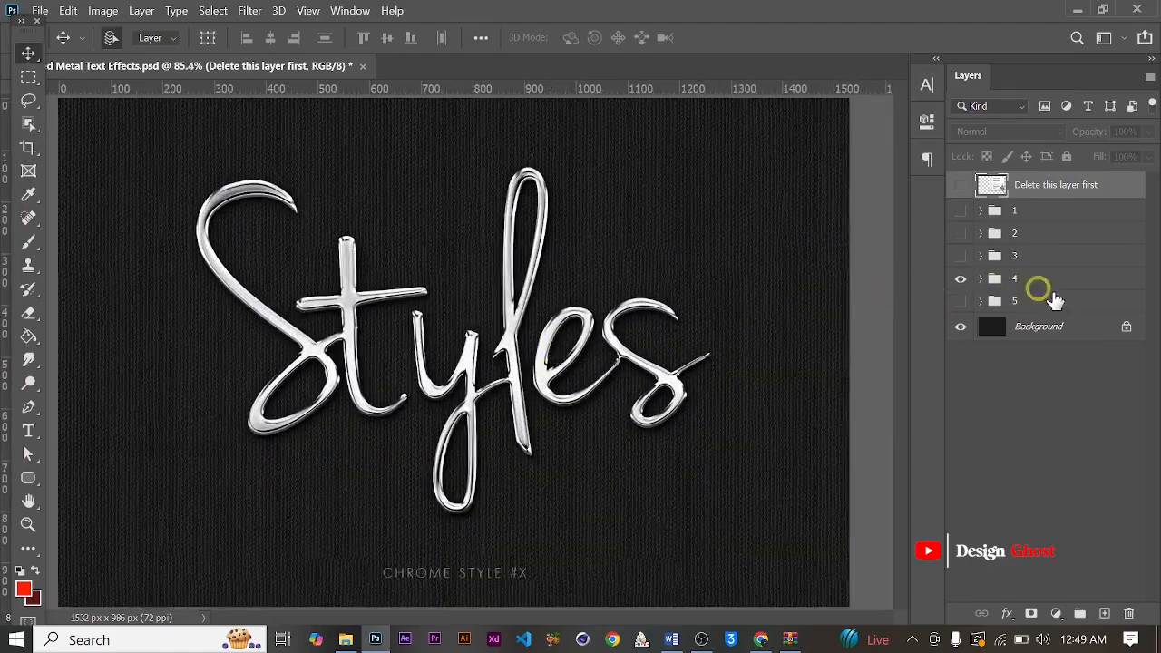
Expand layer group 4 to list its two Styles text layers and open the character settings.
{"action": "scroll", "coordinate": [639, 372], "scroll_direction": "down", "scroll_amount": 2}
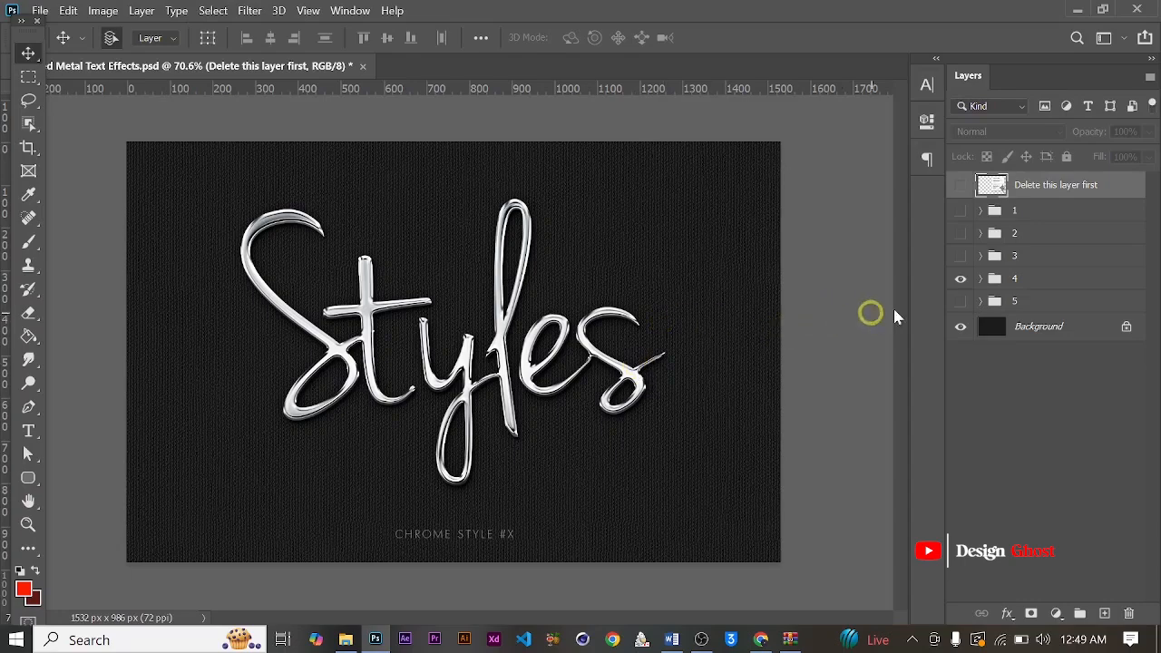
{"action": "left_click", "coordinate": [981, 278]}
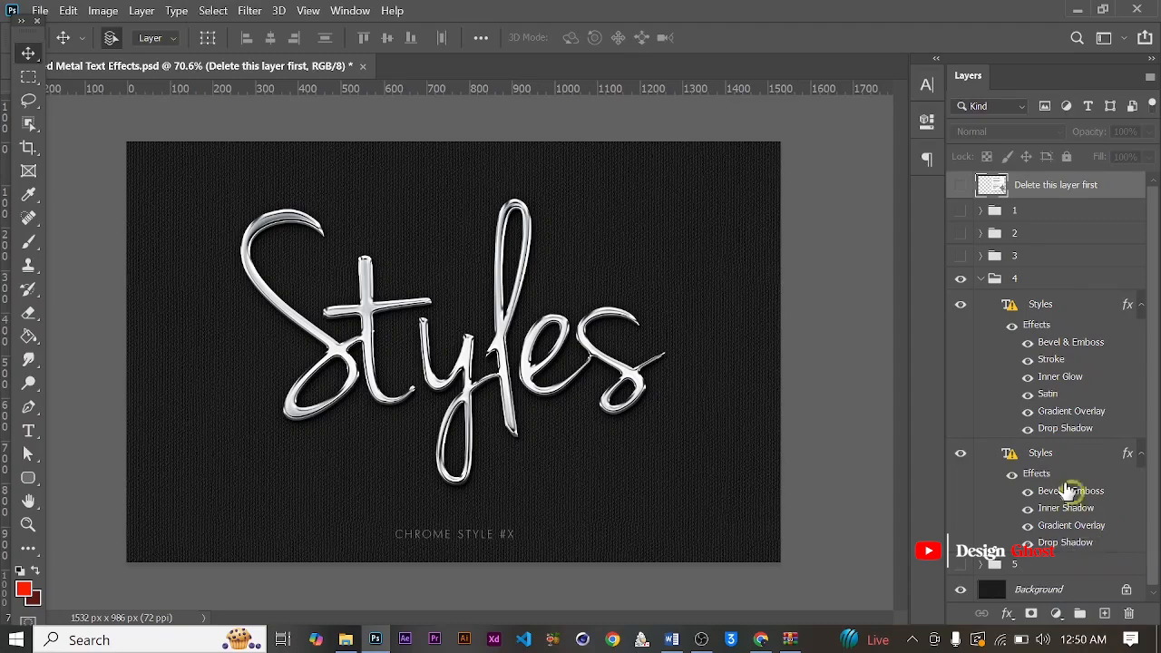
{"action": "left_click", "coordinate": [927, 84]}
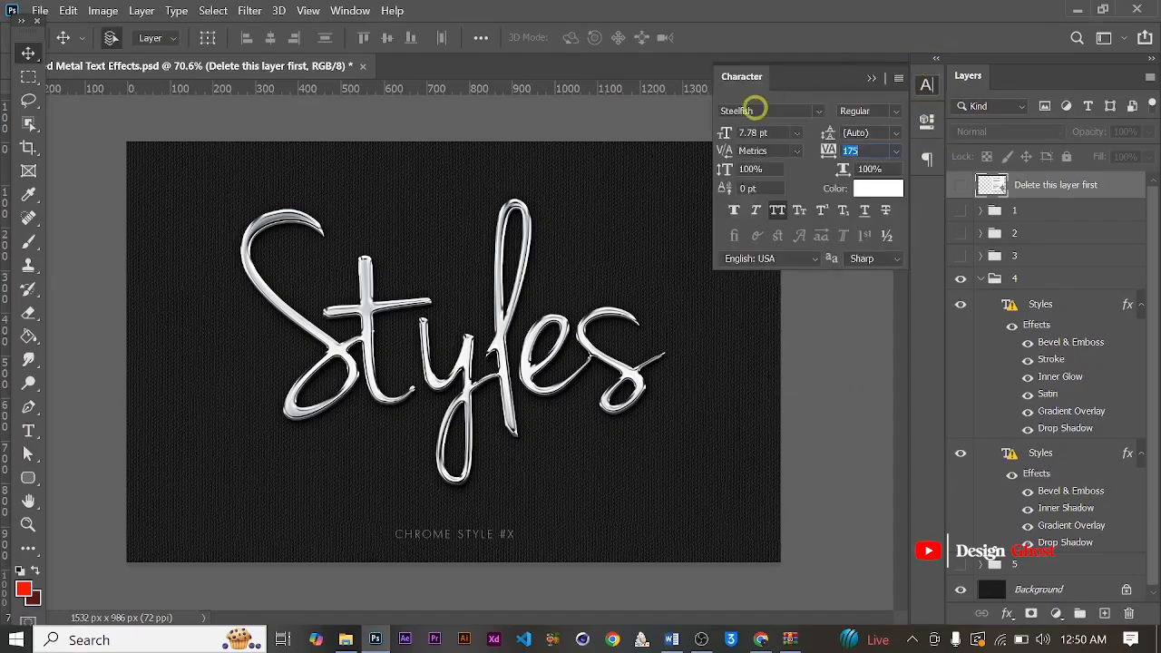
{"action": "left_click", "coordinate": [749, 110]}
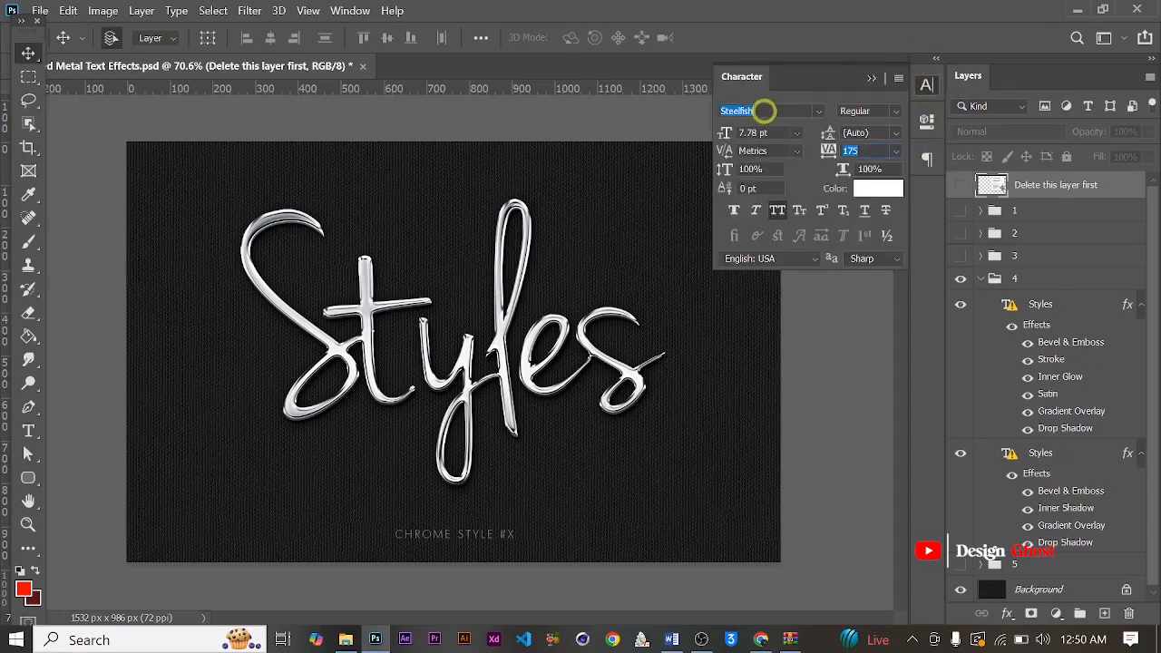
Try the Chrome Slab Regular font on the upper Styles text layer in group 4, then undo the change.
{"action": "left_click", "coordinate": [1043, 305]}
{"action": "left_click", "coordinate": [782, 108]}
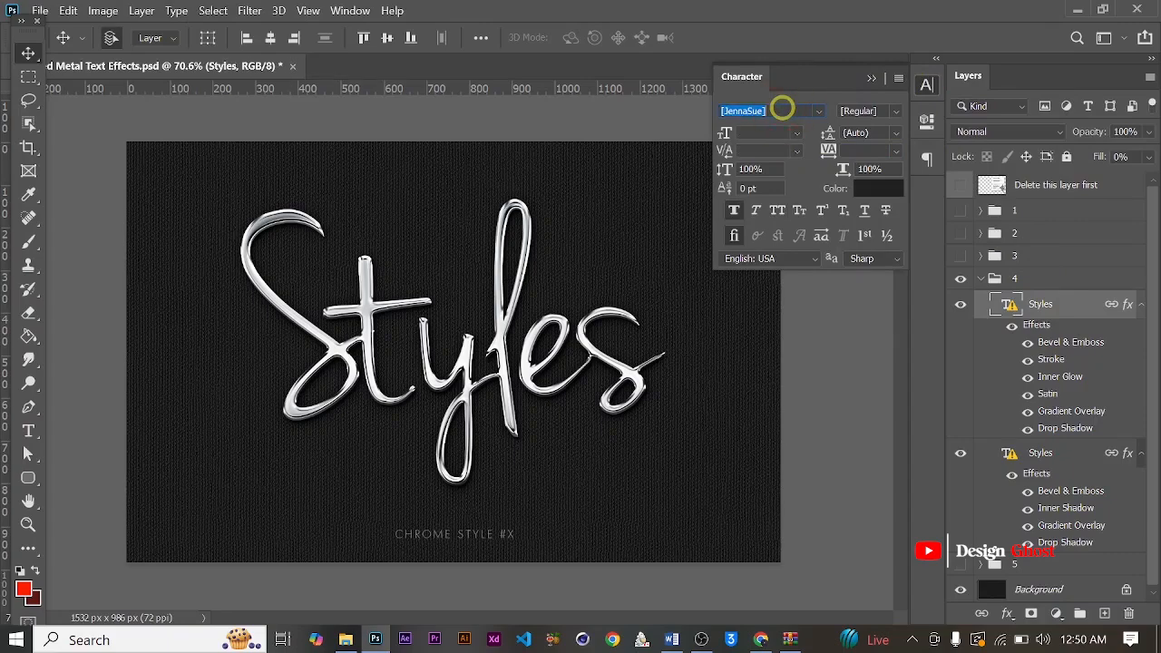
{"action": "type", "text": "chrom"}
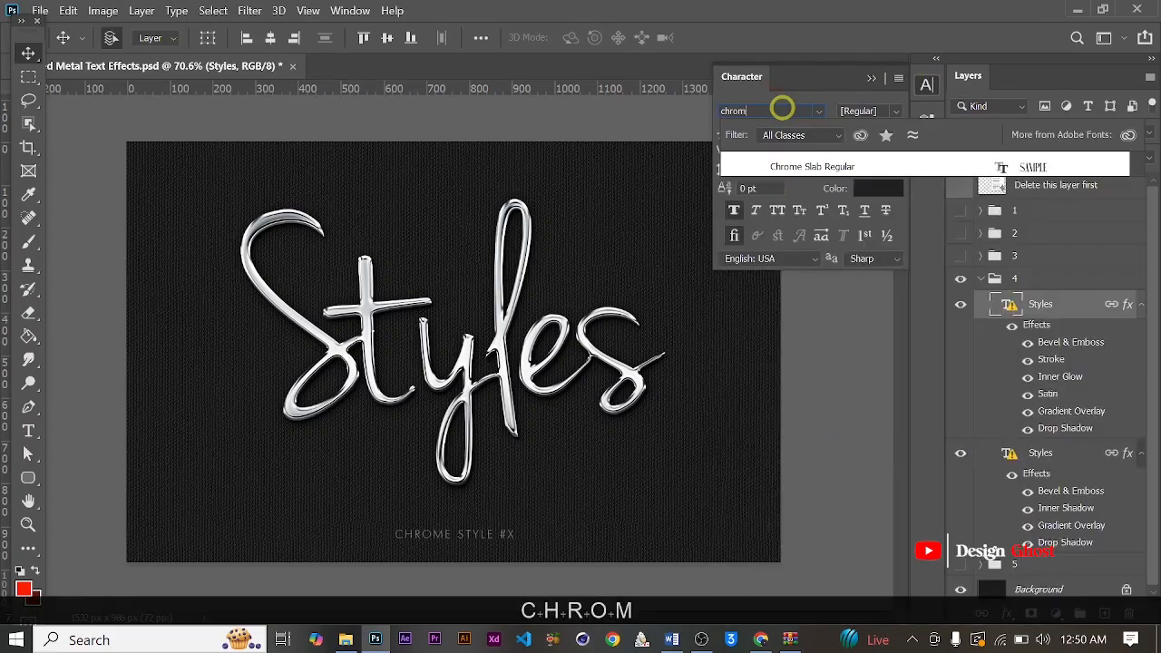
{"action": "left_click", "coordinate": [874, 172]}
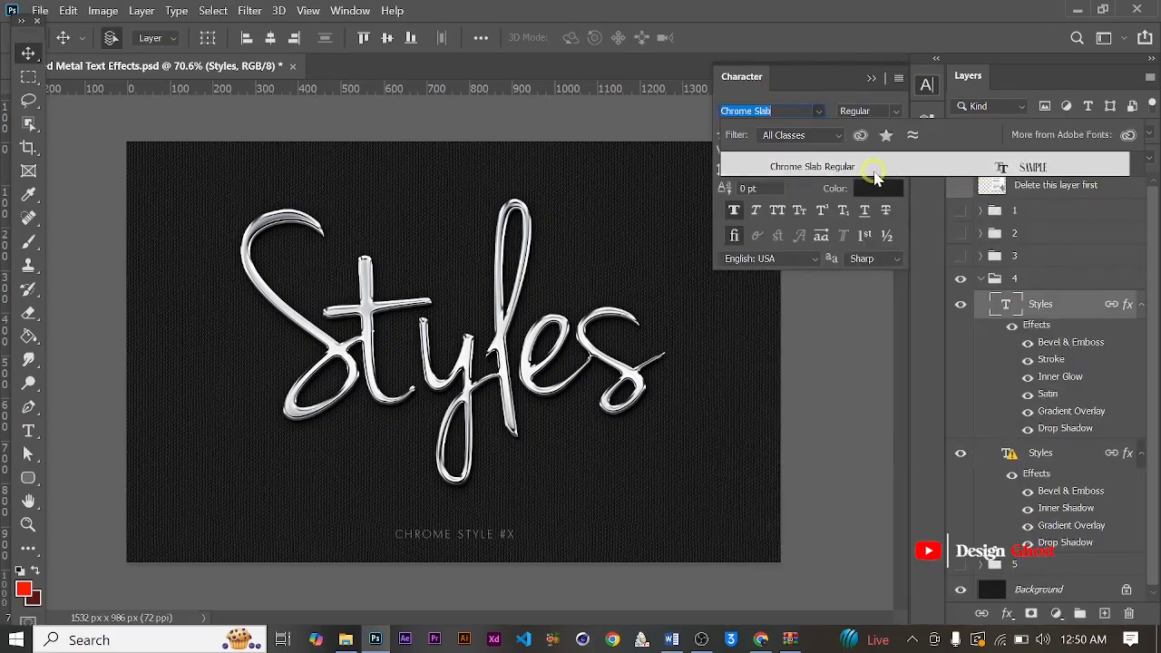
{"action": "key", "text": "ctrl+z"}
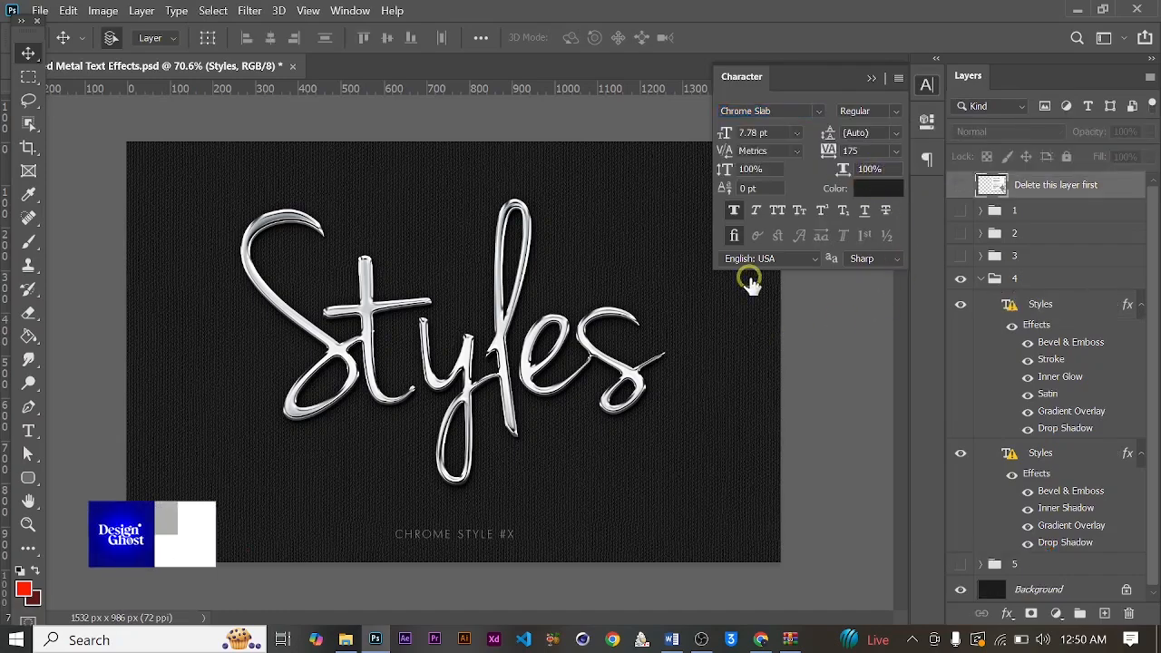
Set the font of the upper Styles text layer in group 4 to Chrome Slab Regular, accepting the font substitution.
{"action": "left_click", "coordinate": [1031, 309]}
{"action": "left_click", "coordinate": [778, 111]}
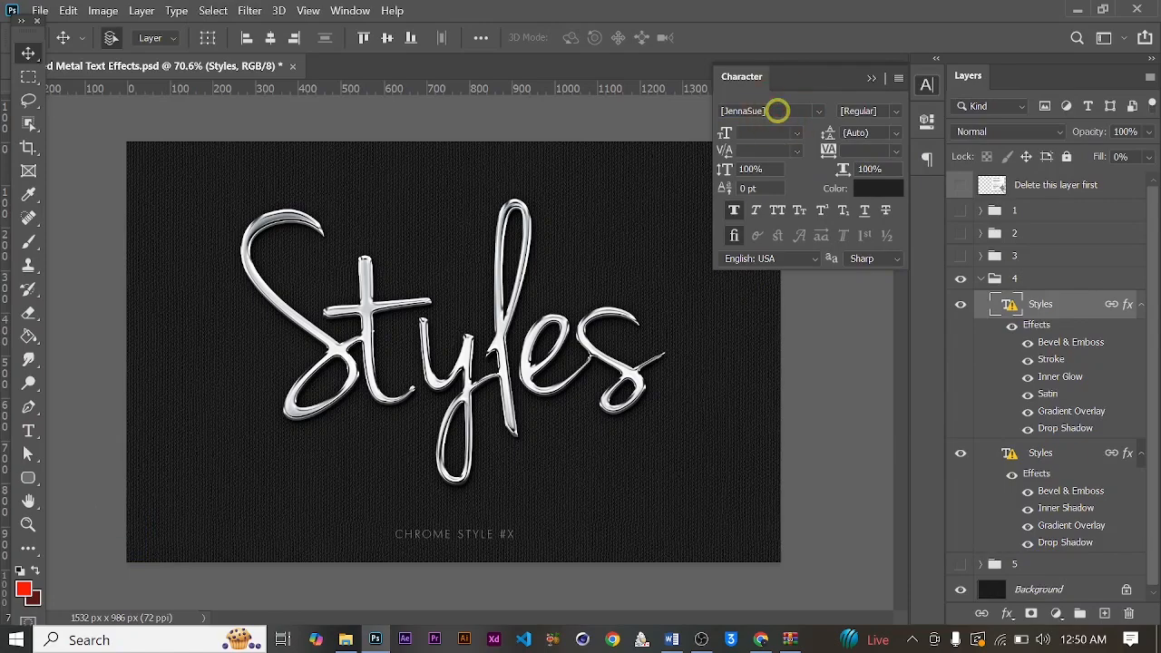
{"action": "type", "text": "scr"}
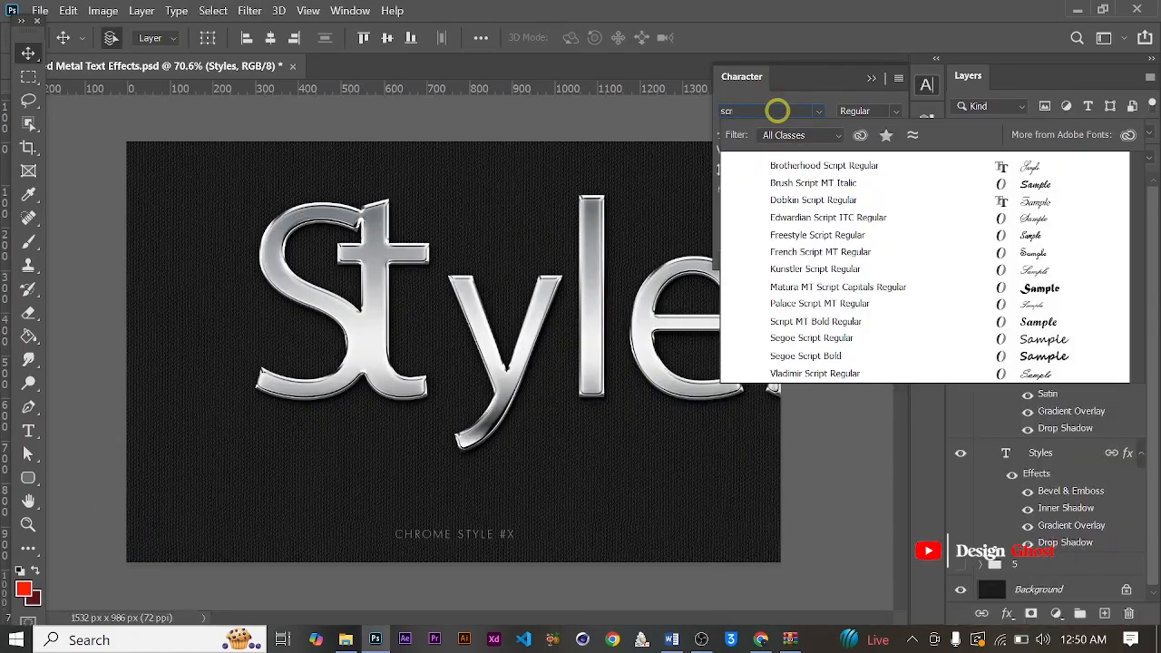
{"action": "key", "text": "BackSpace"}
{"action": "key", "text": "BackSpace"}
{"action": "key", "text": "BackSpace"}
{"action": "type", "text": "chrom"}
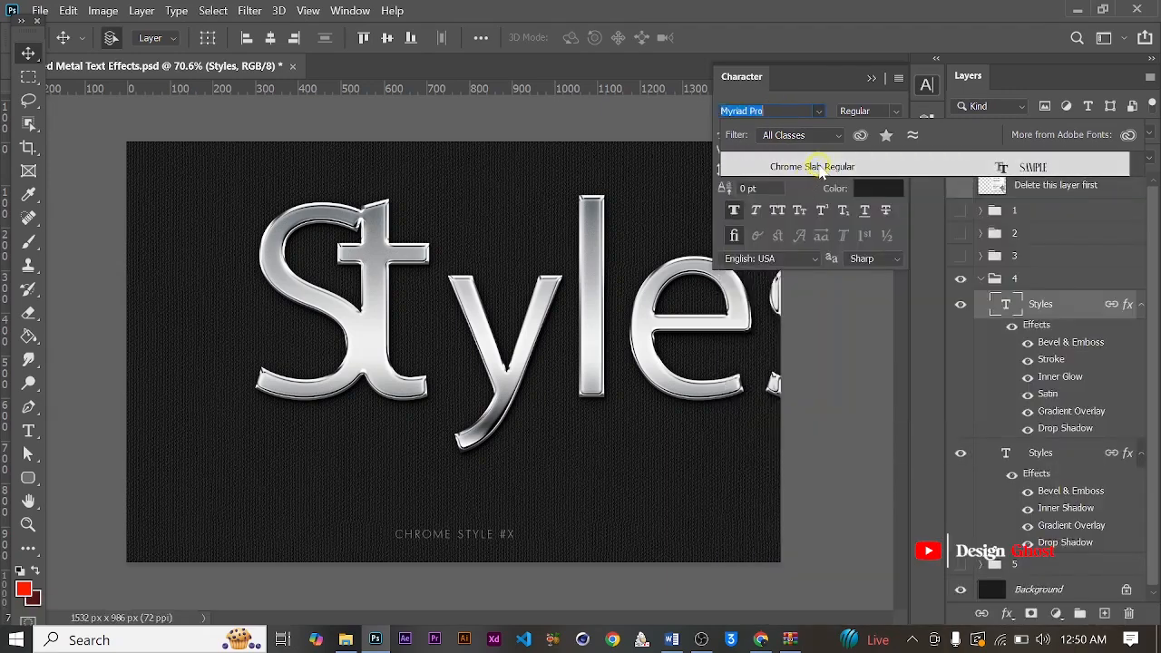
{"action": "left_click", "coordinate": [811, 167]}
{"action": "left_click", "coordinate": [594, 296]}
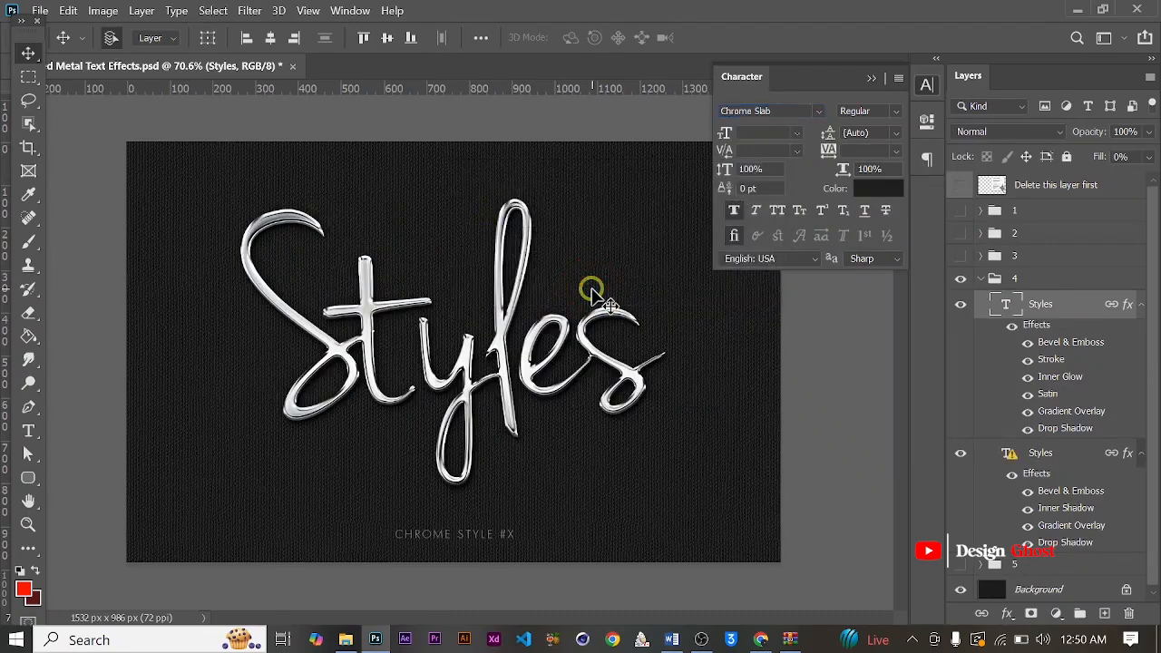
Try to replace the font of the lower Styles text layer, then undo the font changes on both layers.
{"action": "left_click", "coordinate": [1059, 453]}
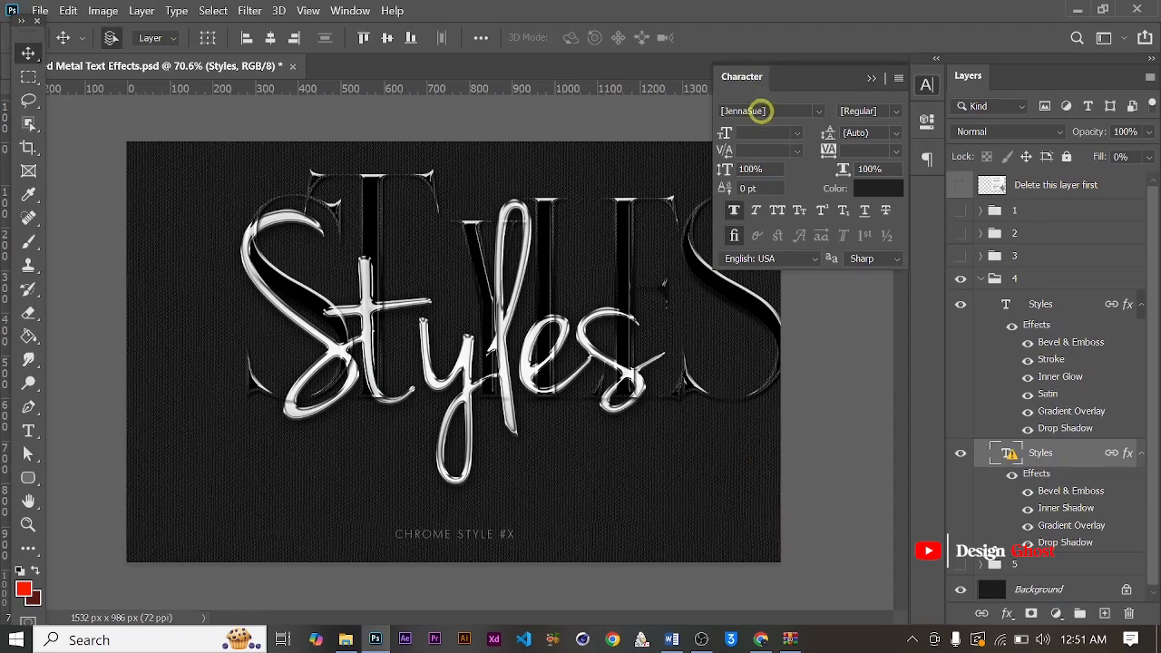
{"action": "left_click", "coordinate": [760, 110]}
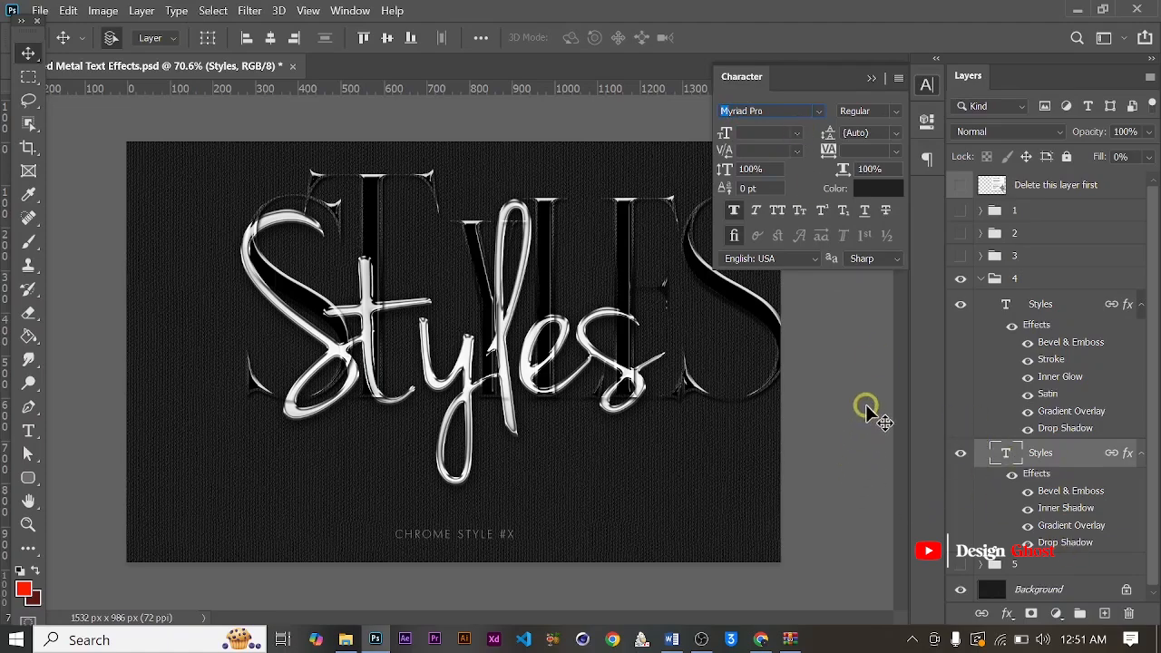
{"action": "key", "text": "ctrl+z"}
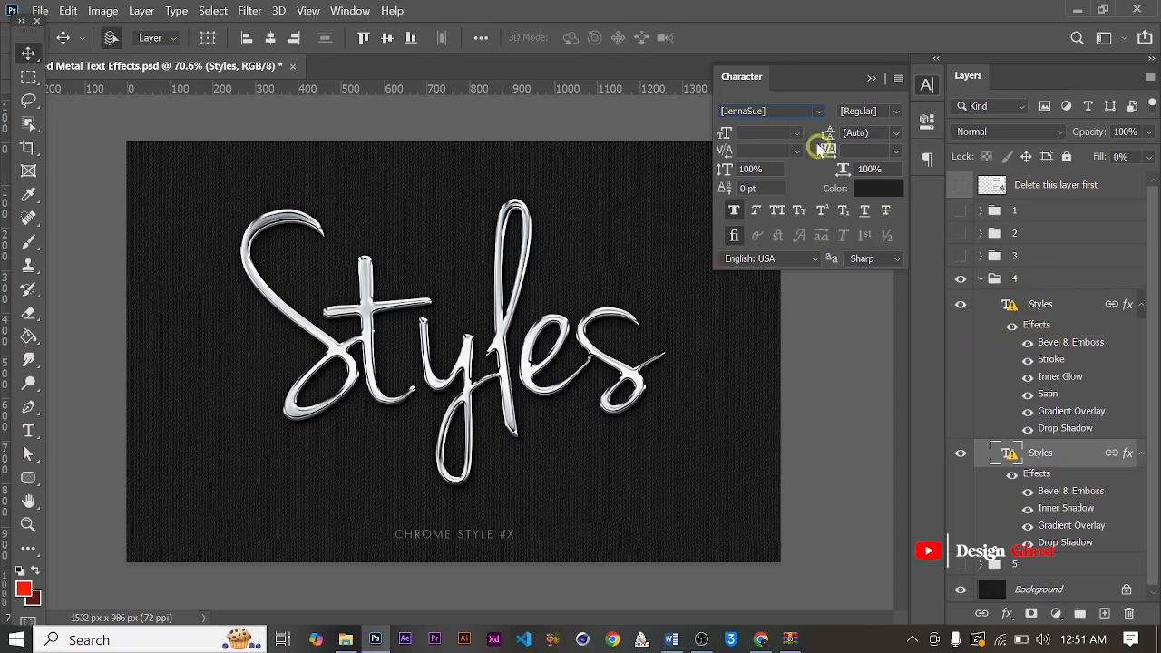
Apply the Chrome Slab Regular font to the upper Styles text layer and accept the missing font substitution.
{"action": "left_click", "coordinate": [789, 109]}
{"action": "type", "text": "c"}
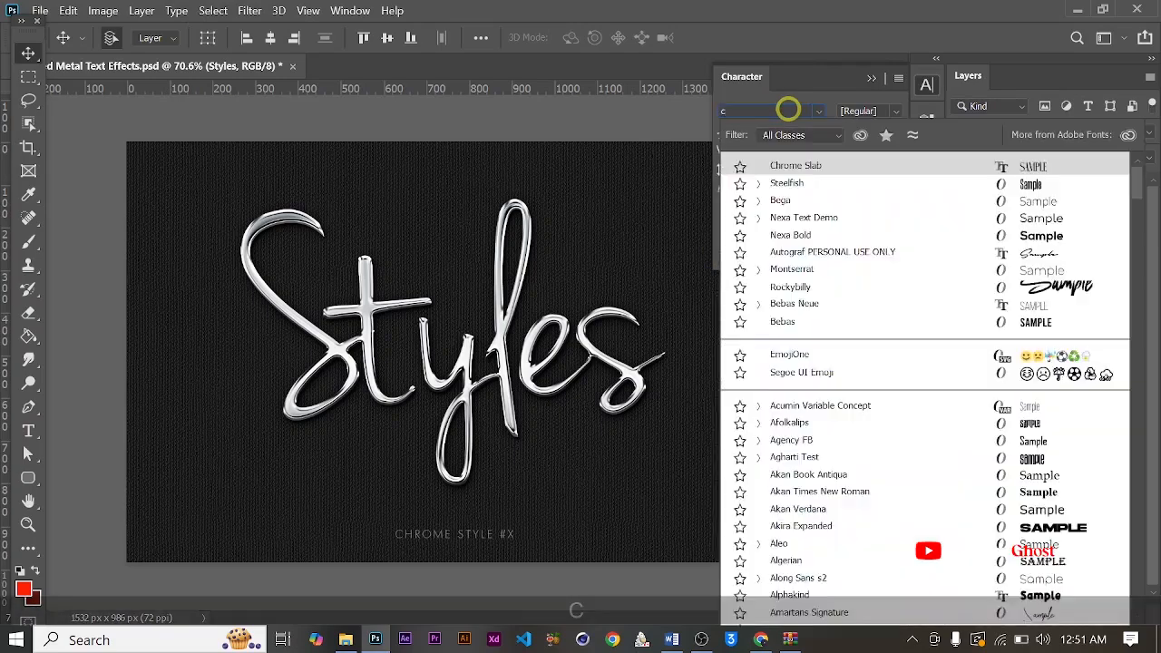
{"action": "type", "text": "hrom"}
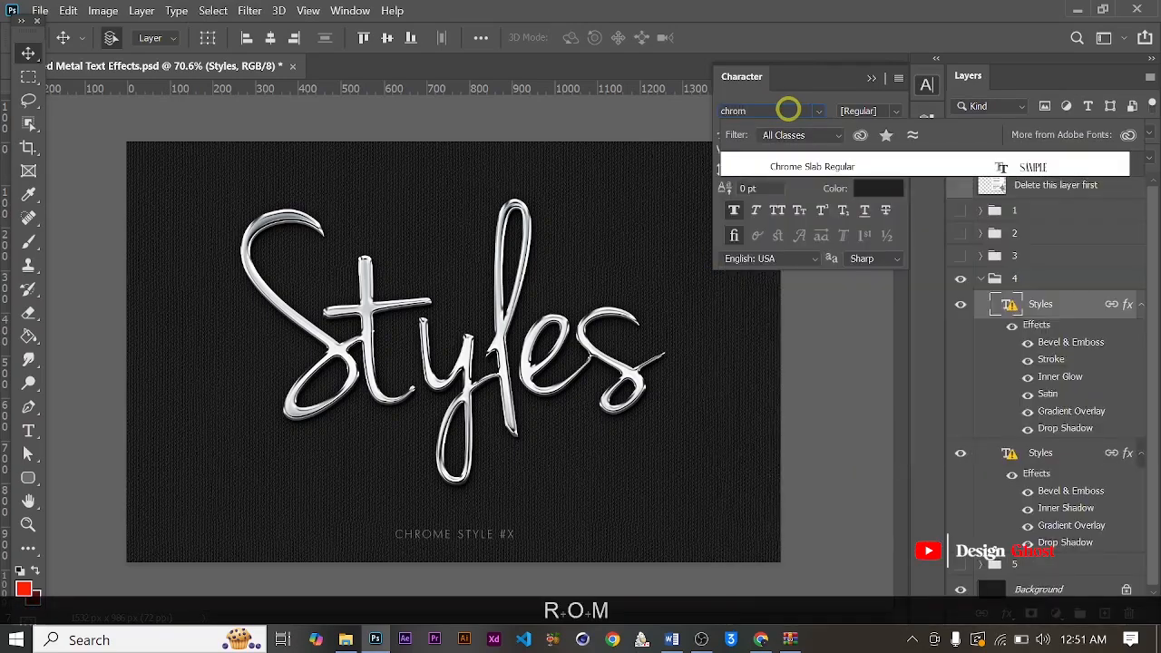
{"action": "key", "text": "Escape"}
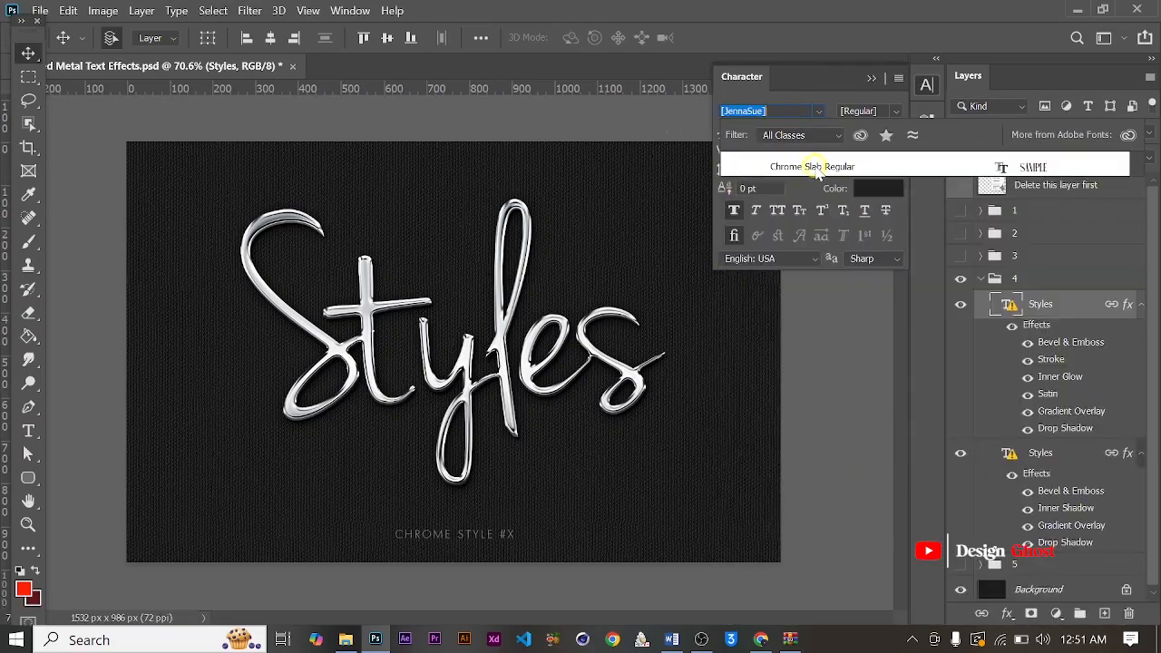
{"action": "key", "text": "Return"}
{"action": "left_click", "coordinate": [589, 289]}
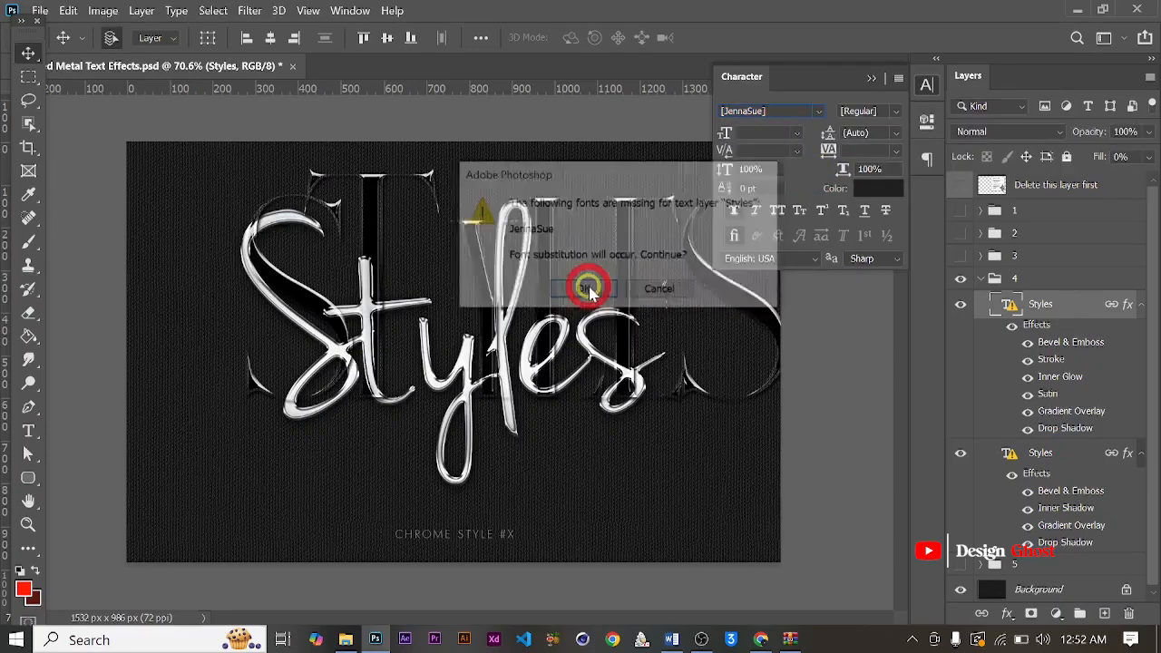
Apply the Chrome Slab font to the lower Styles text layer in group 4 as well.
{"action": "left_click", "coordinate": [1045, 451]}
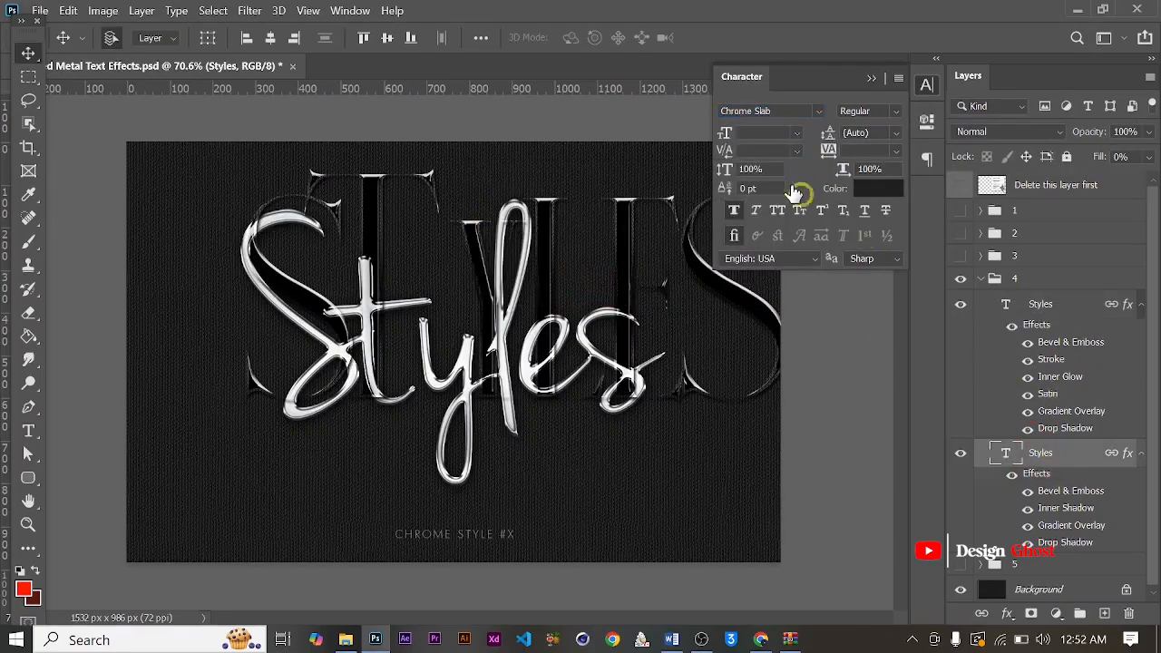
{"action": "left_click", "coordinate": [777, 109]}
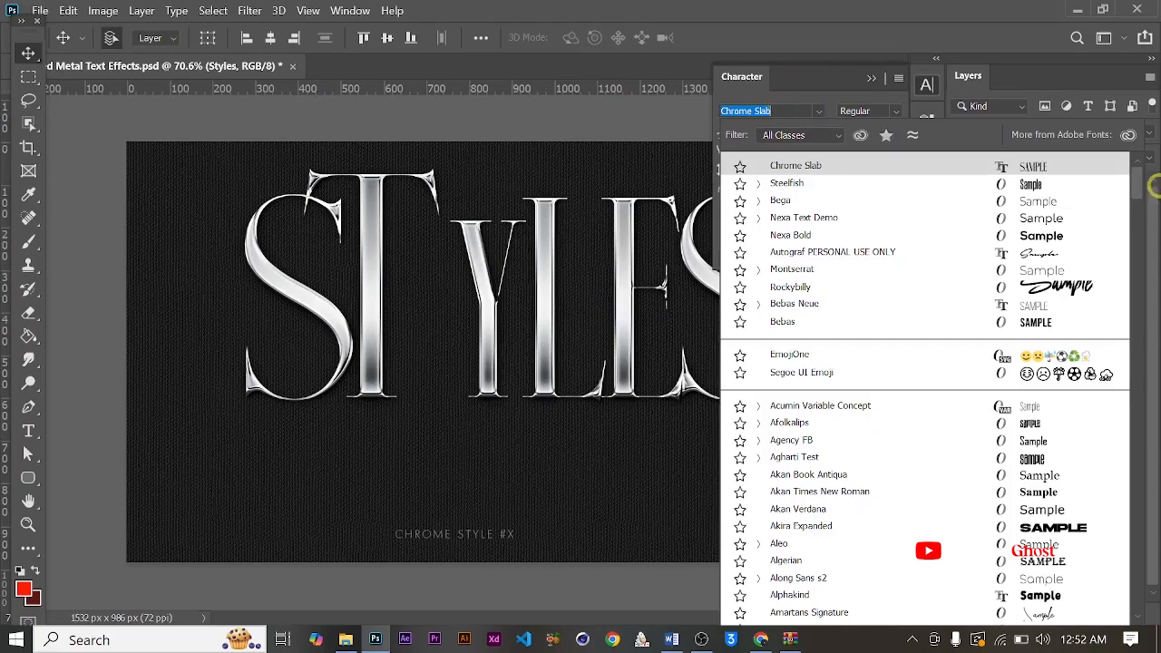
{"action": "left_click", "coordinate": [829, 78]}
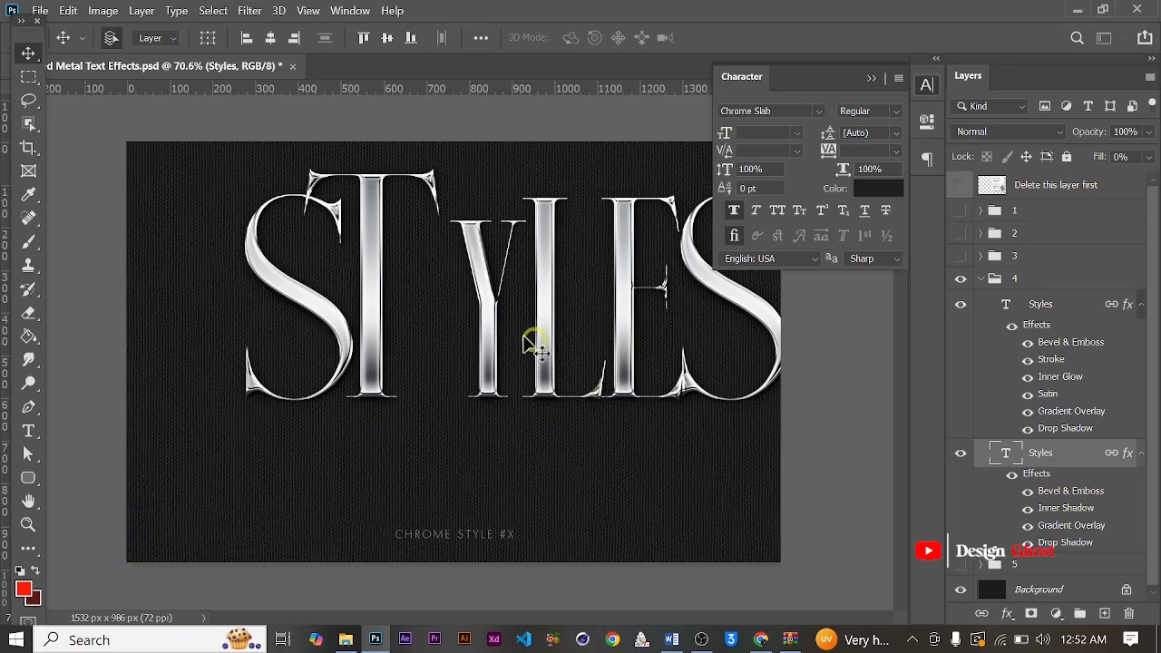
Replace all the text of the upper Styles layer with SLAB in capitals and commit the edit.
{"action": "left_click", "coordinate": [28, 431]}
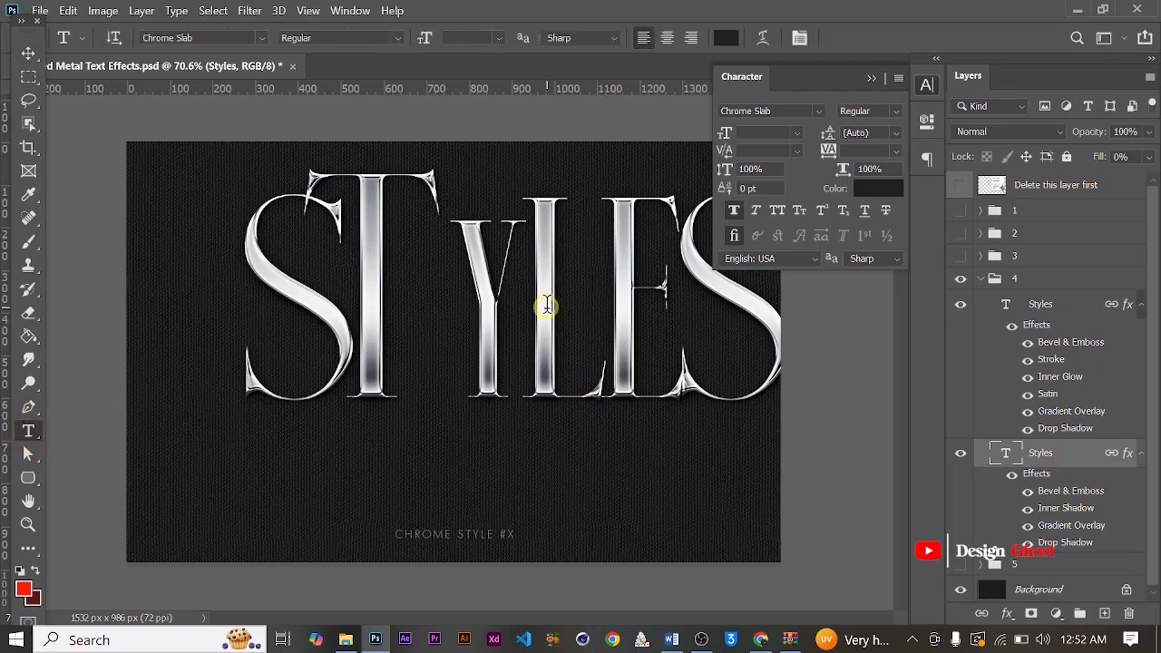
{"action": "left_click", "coordinate": [430, 316]}
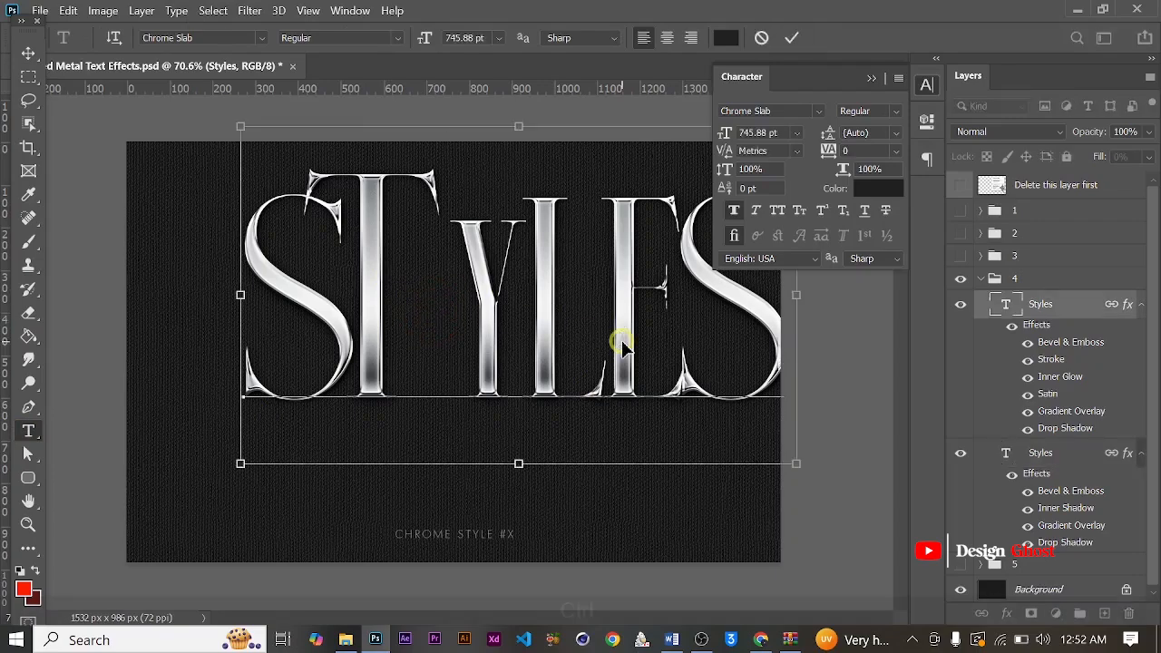
{"action": "key", "text": "ctrl+a"}
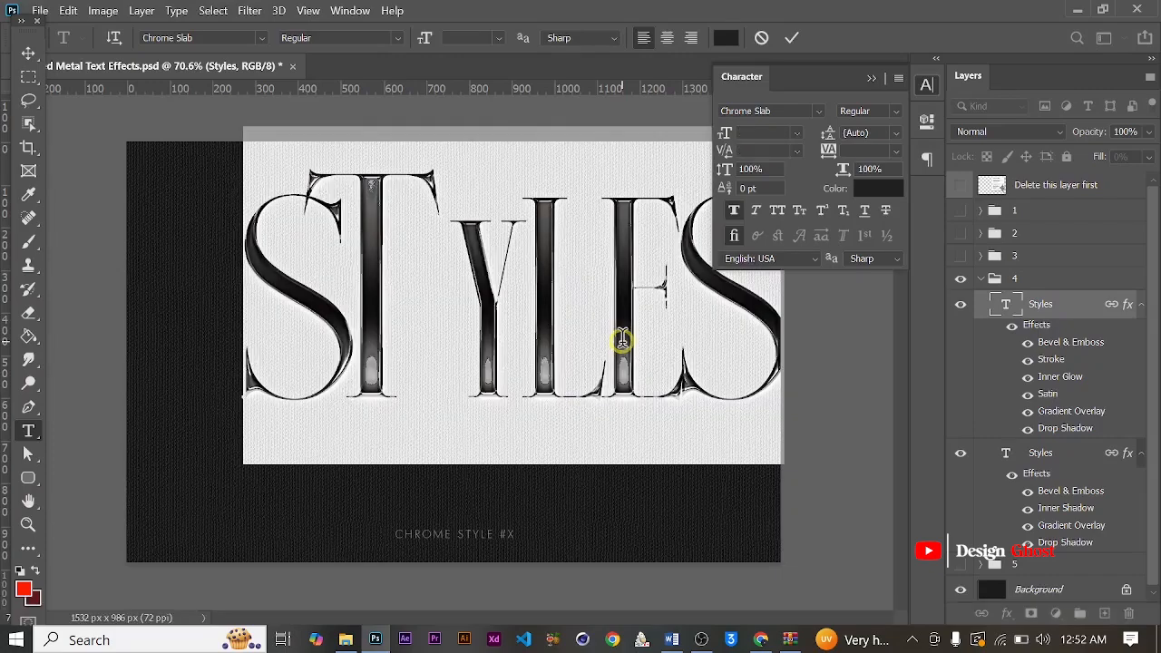
{"action": "type", "text": "sla"}
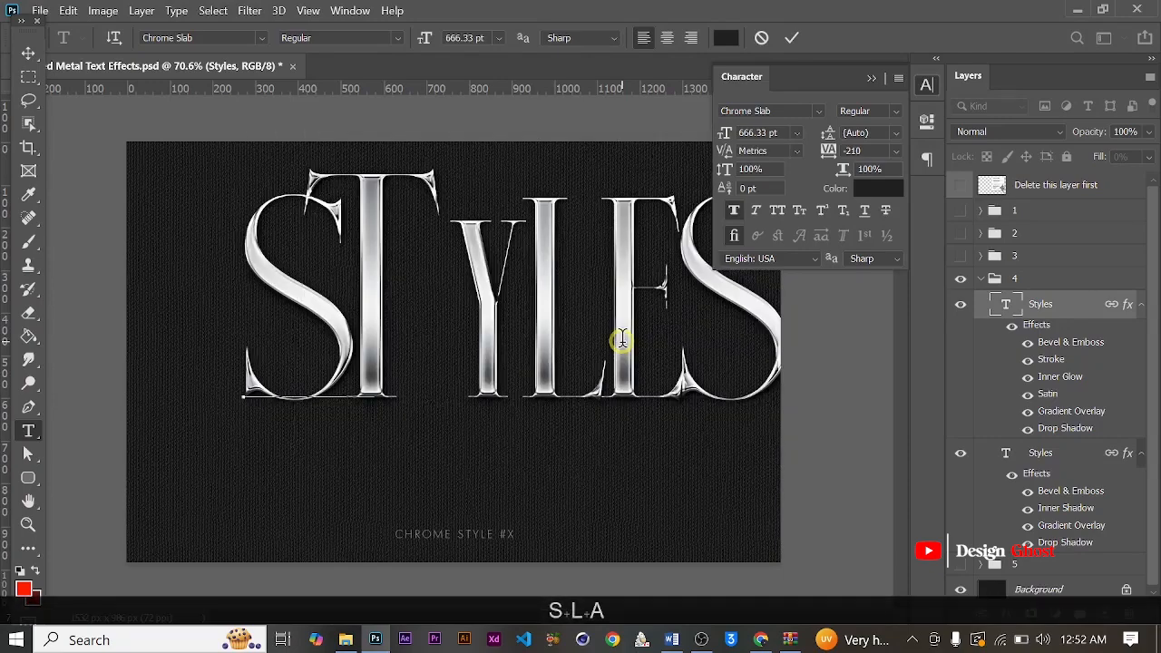
{"action": "key", "text": "BackSpace"}
{"action": "key", "text": "BackSpace"}
{"action": "key", "text": "BackSpace"}
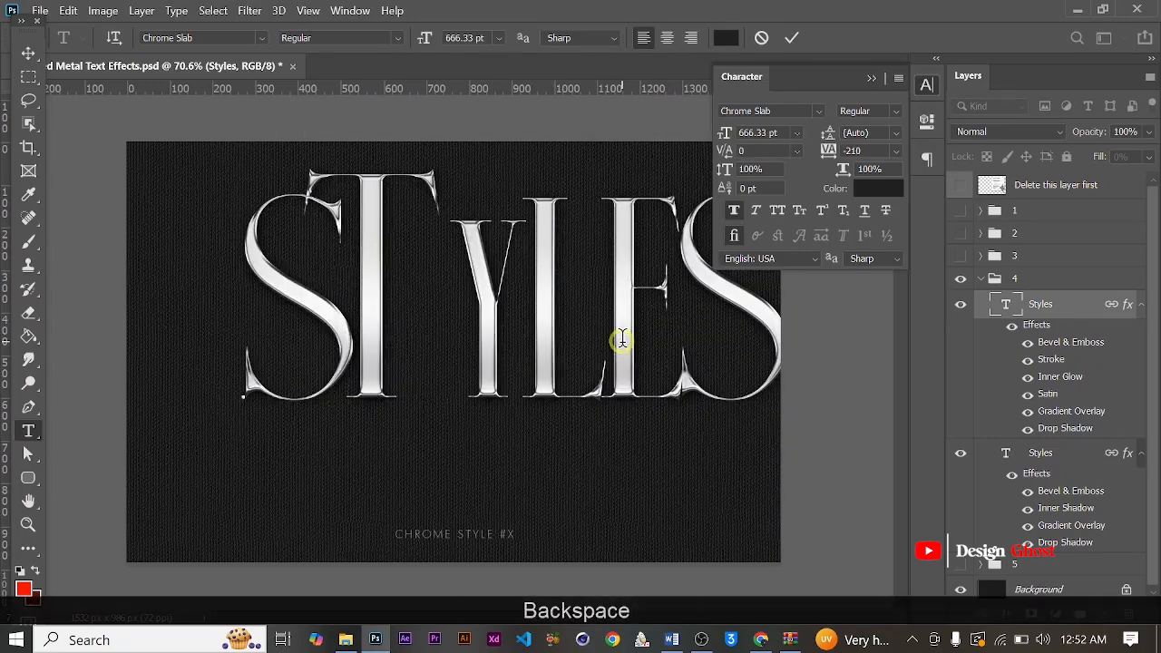
{"action": "key", "text": "Caps_Lock"}
{"action": "type", "text": "SLAB"}
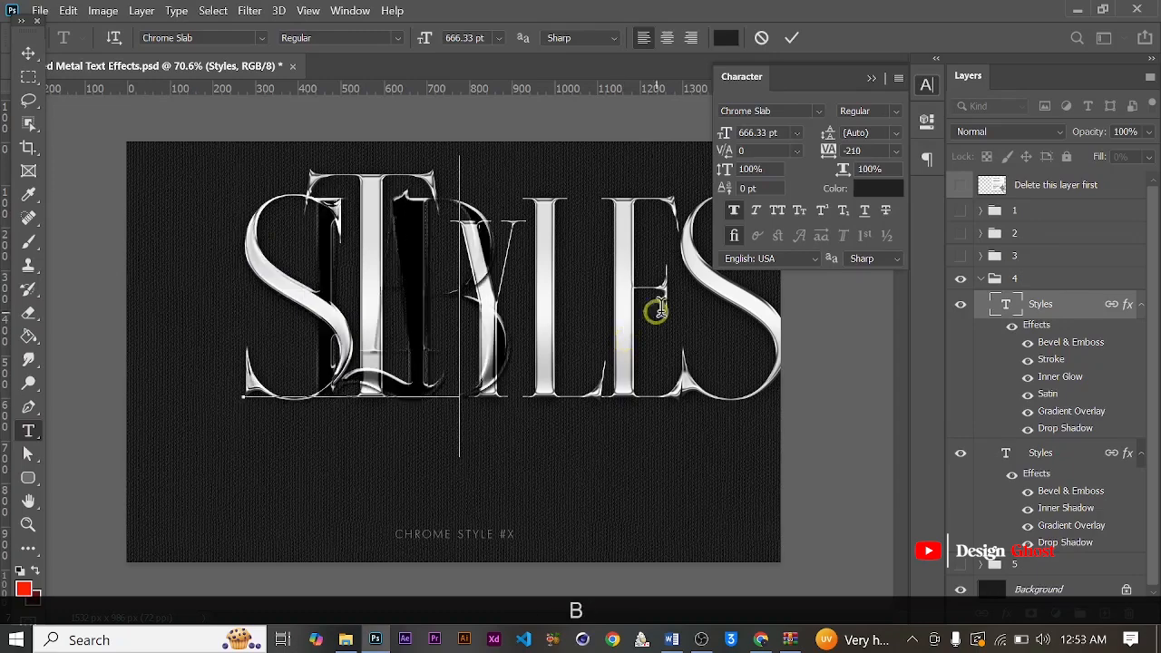
{"action": "left_click", "coordinate": [790, 40]}
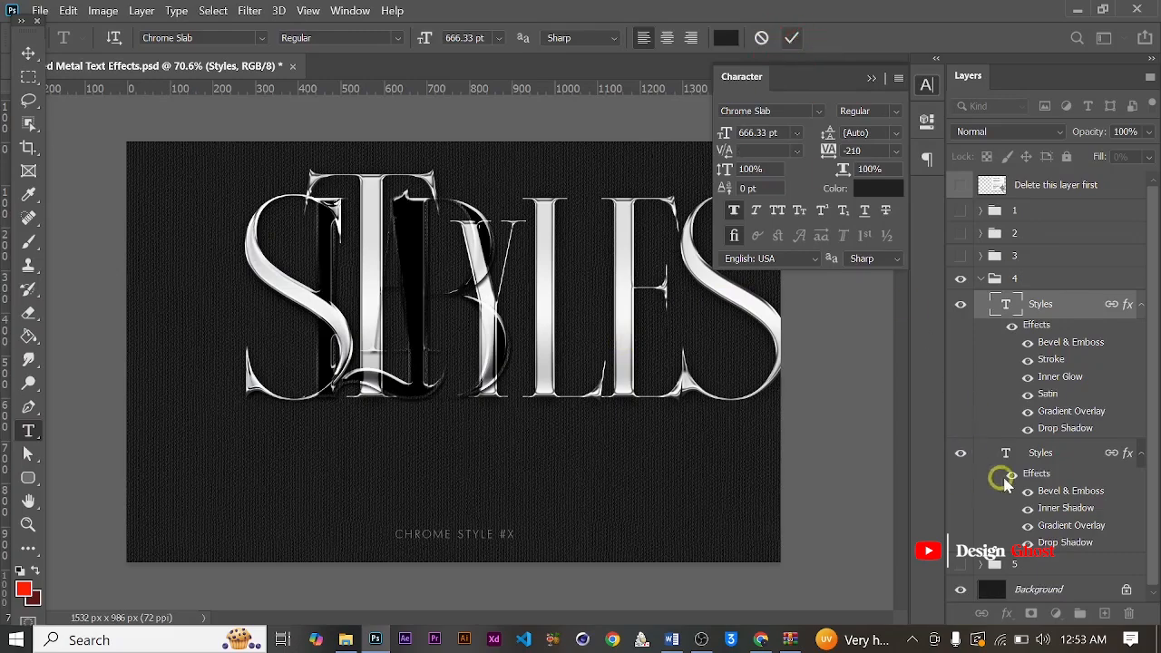
Hide the upper SLAB text layer and replace the lower Styles layer's text with SLAB.
{"action": "left_click", "coordinate": [960, 305]}
{"action": "left_click", "coordinate": [1040, 453]}
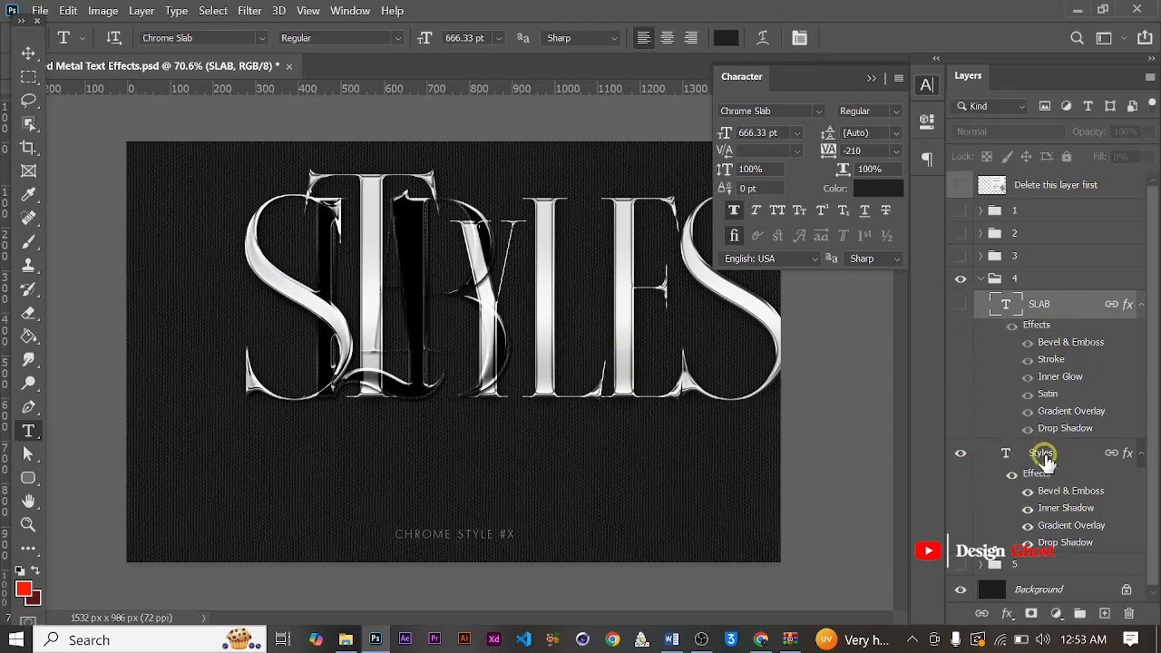
{"action": "left_click", "coordinate": [393, 294]}
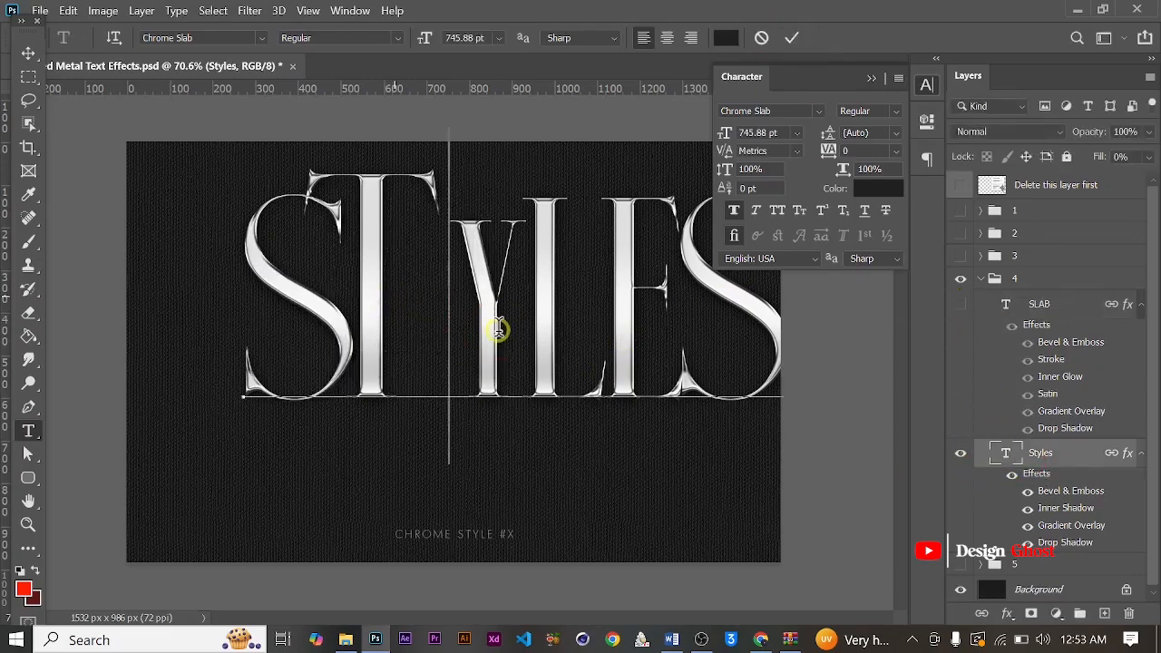
{"action": "key", "text": "ctrl+a"}
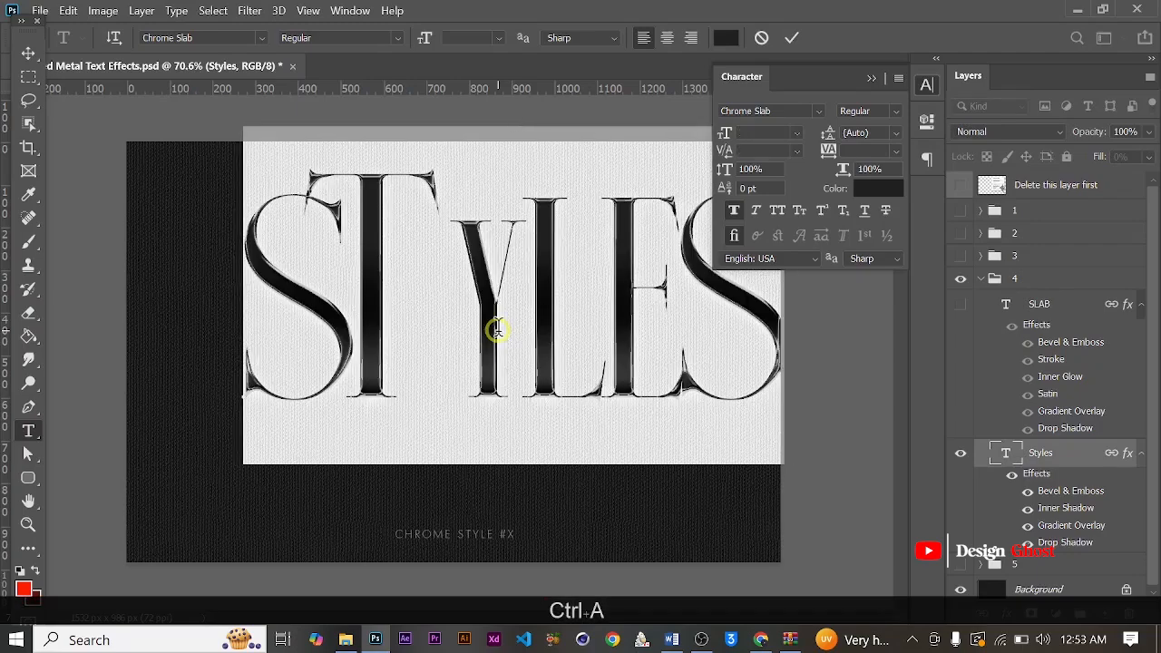
{"action": "type", "text": "S"}
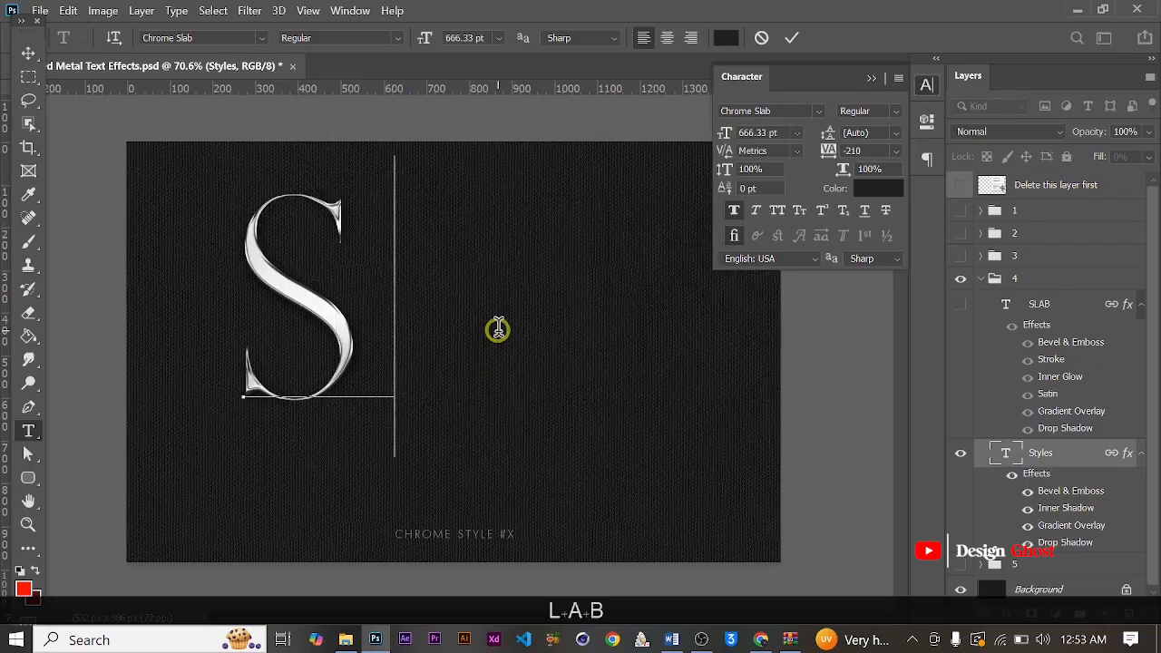
{"action": "type", "text": "LAB"}
{"action": "left_click", "coordinate": [792, 38]}
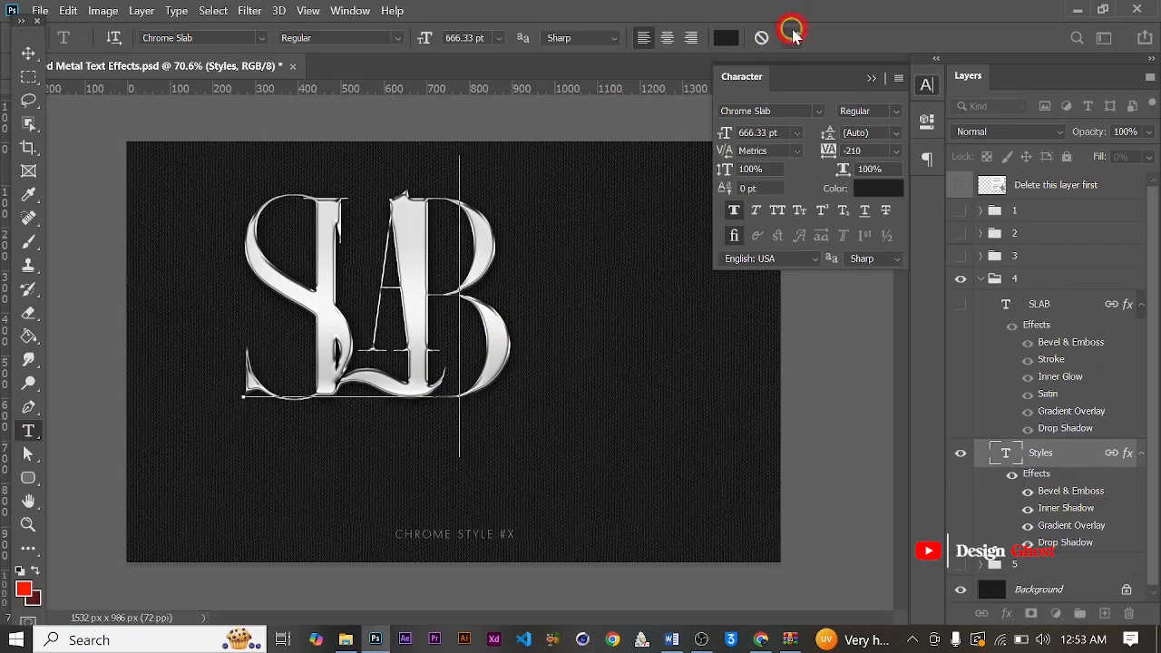
Set the tracking of both SLAB text layers in group 4 to 0 and show the hidden upper layer.
{"action": "left_click", "coordinate": [898, 155]}
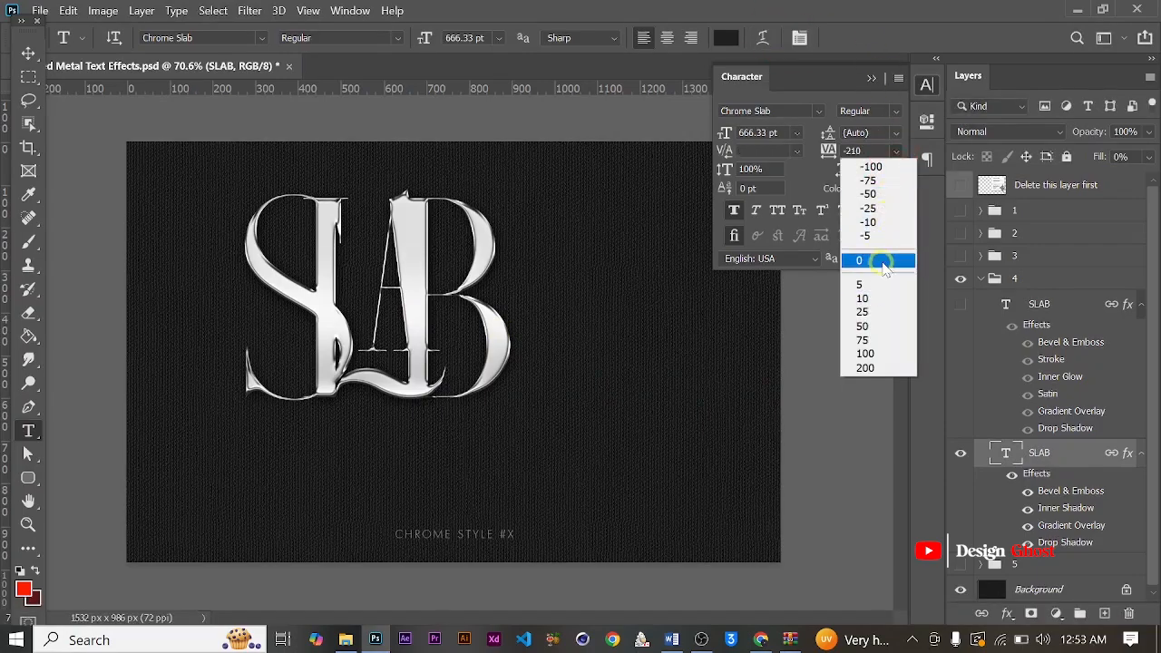
{"action": "left_click", "coordinate": [880, 257]}
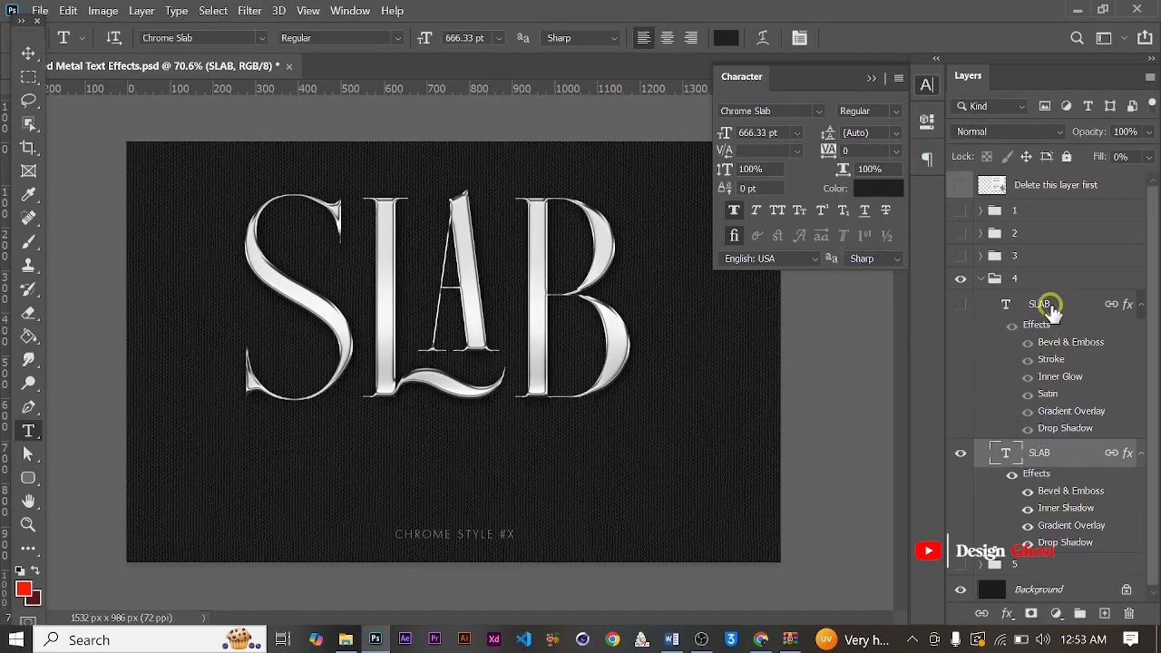
{"action": "left_click", "coordinate": [1050, 306]}
{"action": "left_click", "coordinate": [896, 150]}
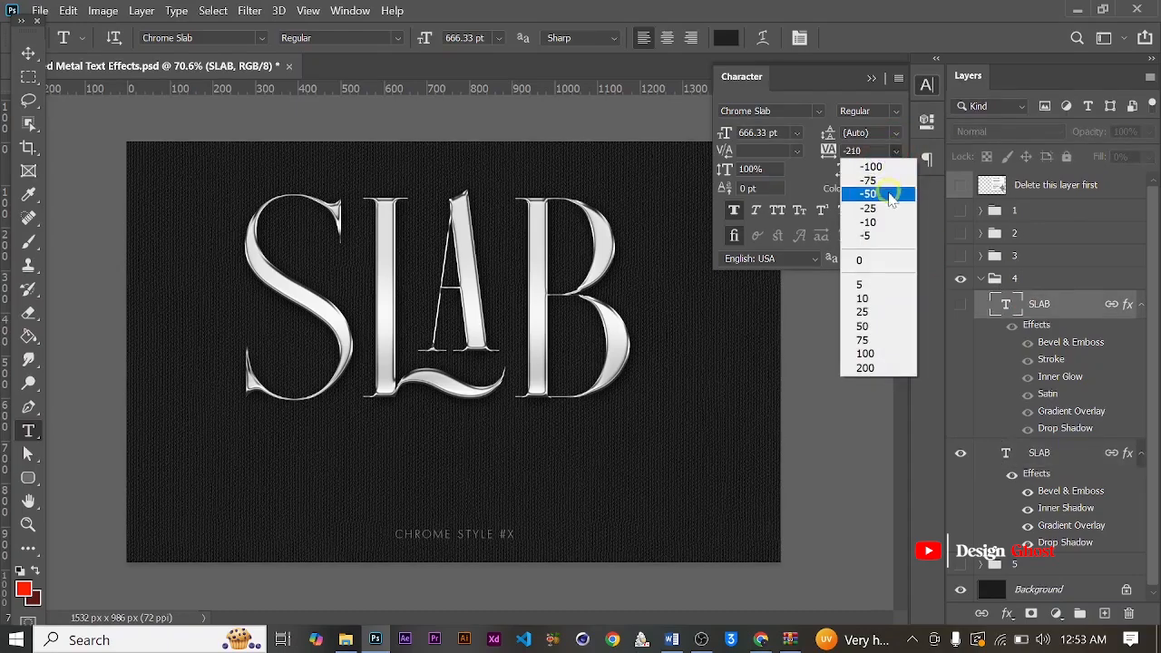
{"action": "left_click", "coordinate": [870, 260]}
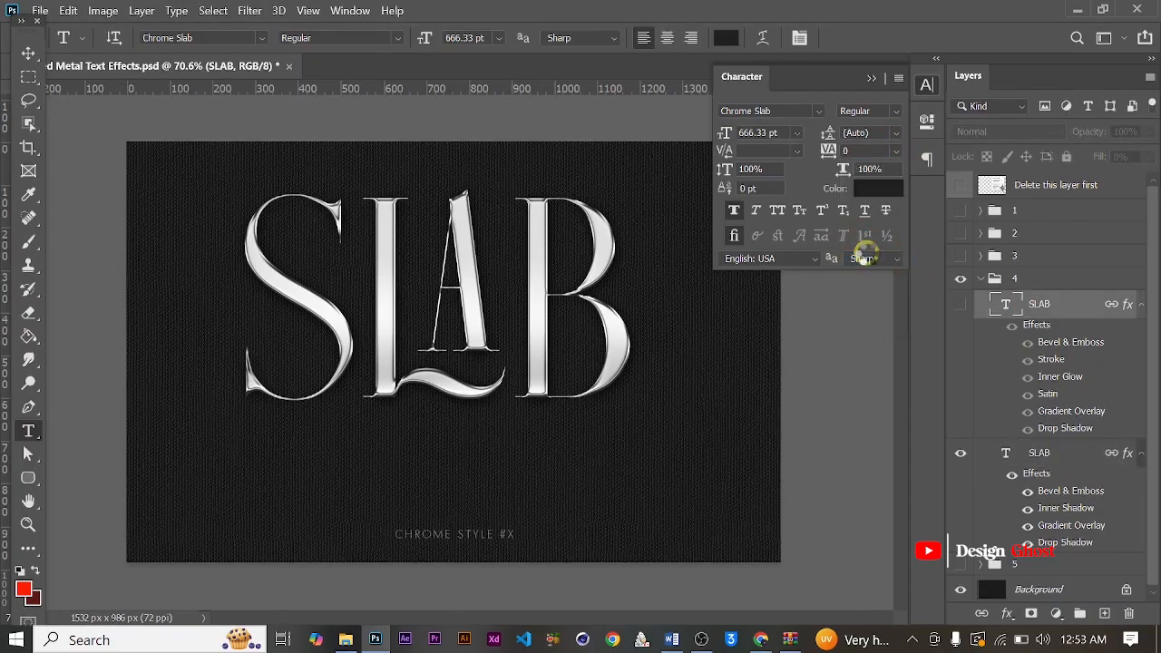
{"action": "left_click", "coordinate": [967, 307]}
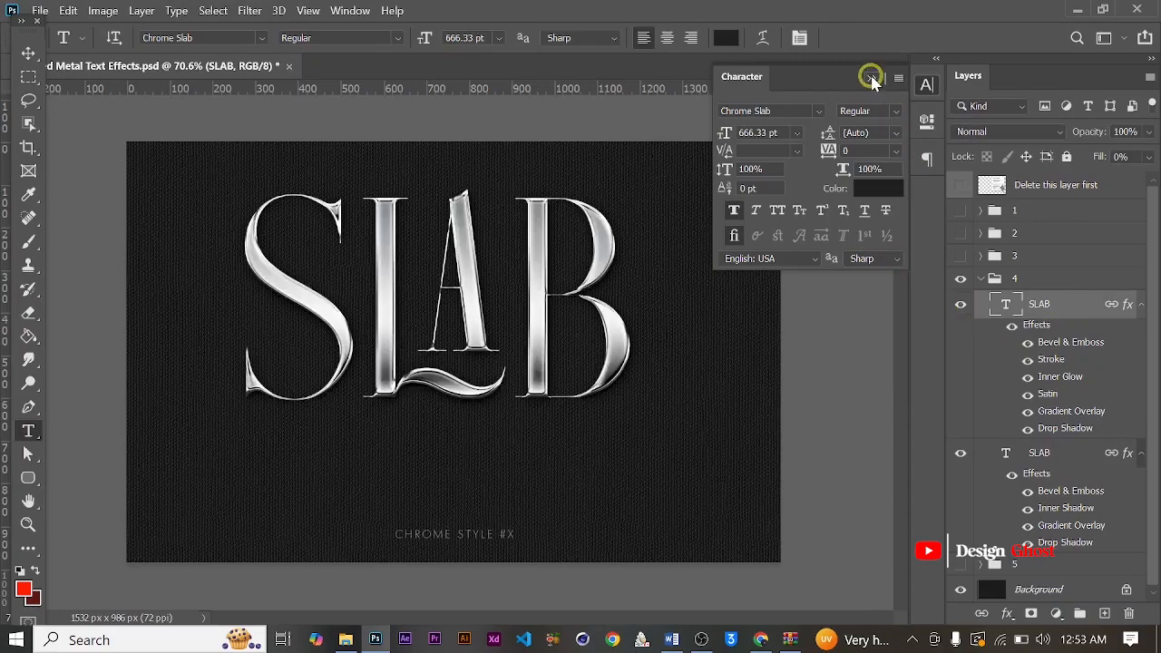
Scale the linked SLAB text in group 4 down to about 59% and place it in the upper right part of the canvas.
{"action": "left_click", "coordinate": [871, 78]}
{"action": "left_click", "coordinate": [28, 53]}
{"action": "key", "text": "ctrl+minus"}
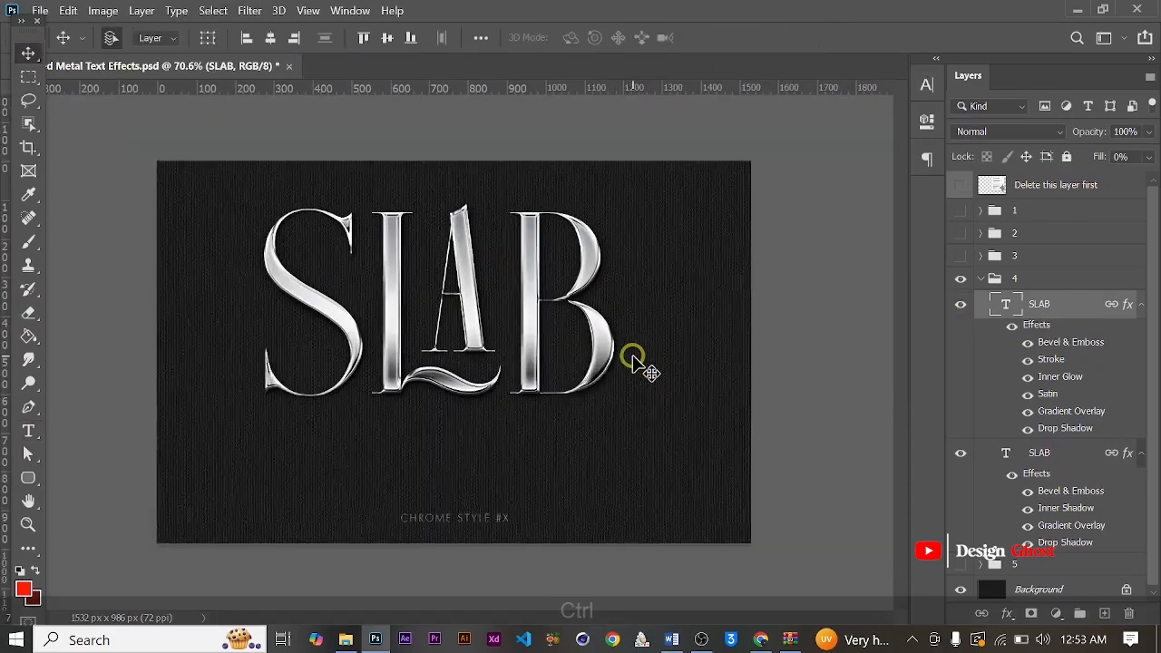
{"action": "key", "text": "ctrl+t"}
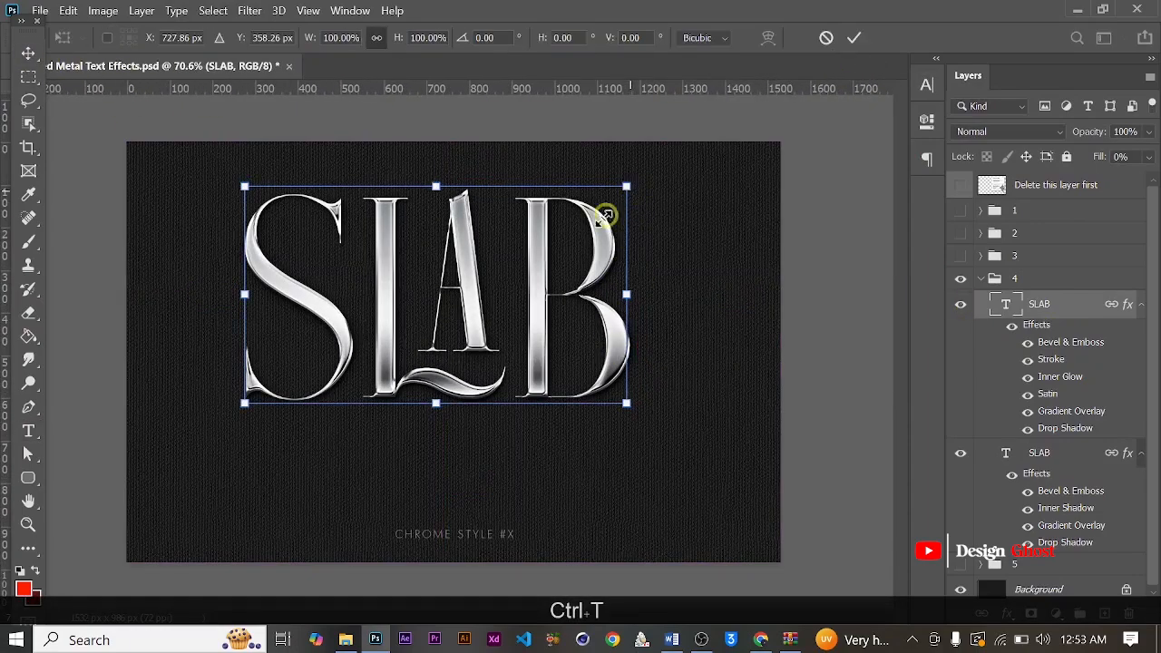
{"action": "left_click_drag", "start_coordinate": [606, 215], "coordinate": [518, 306]}
{"action": "key", "text": "Return"}
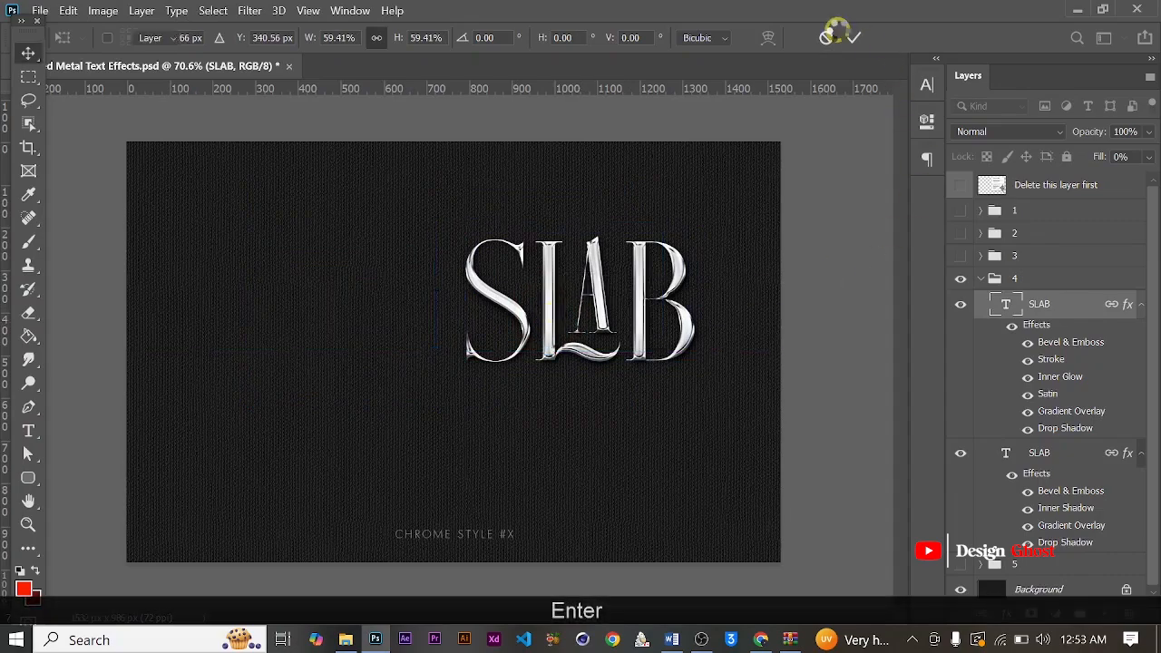
Duplicate group 4 and move the copy below and to the left of the original SLAB text.
{"action": "left_click", "coordinate": [984, 281]}
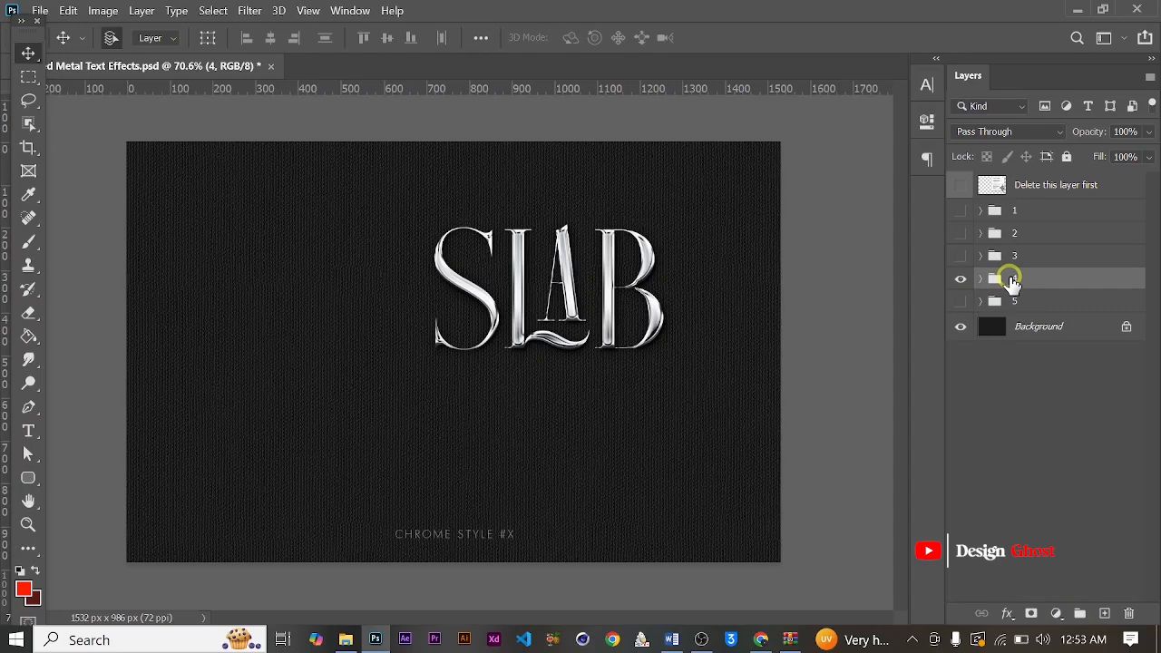
{"action": "key", "text": "ctrl"}
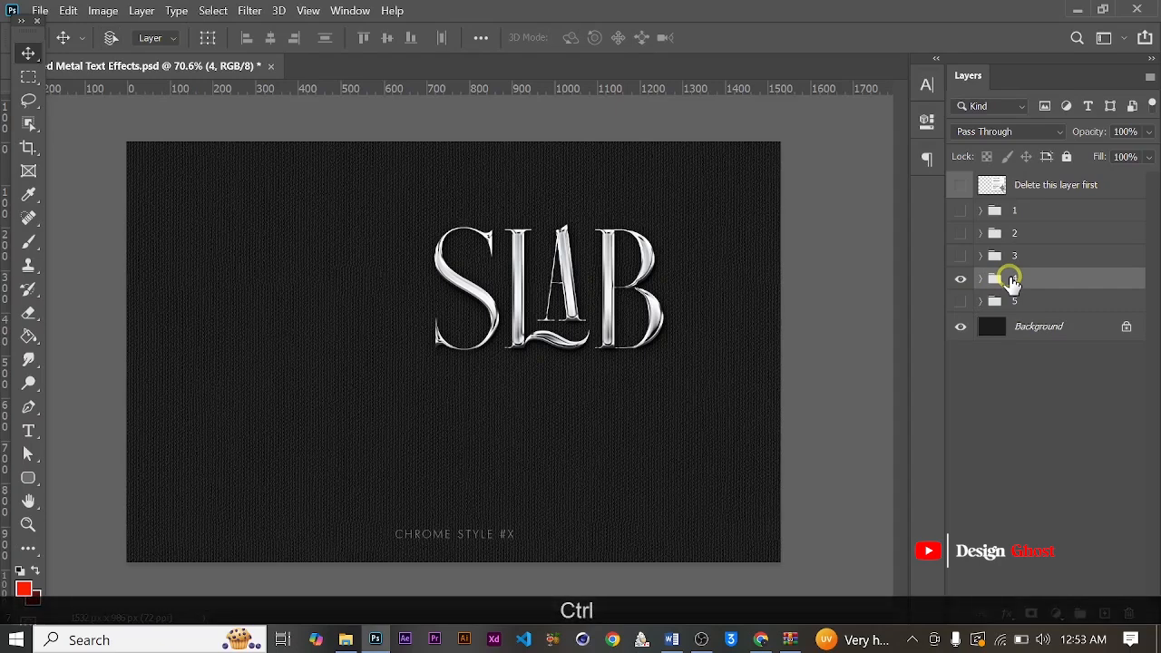
{"action": "key", "text": "ctrl+j"}
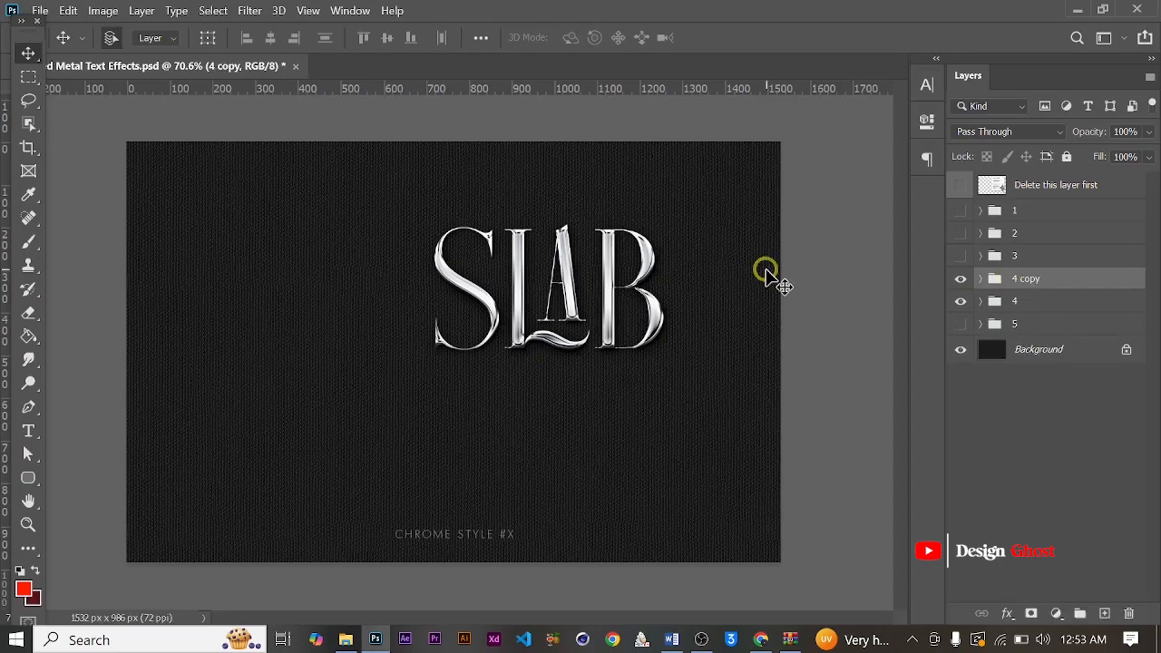
{"action": "key", "text": "ctrl+t"}
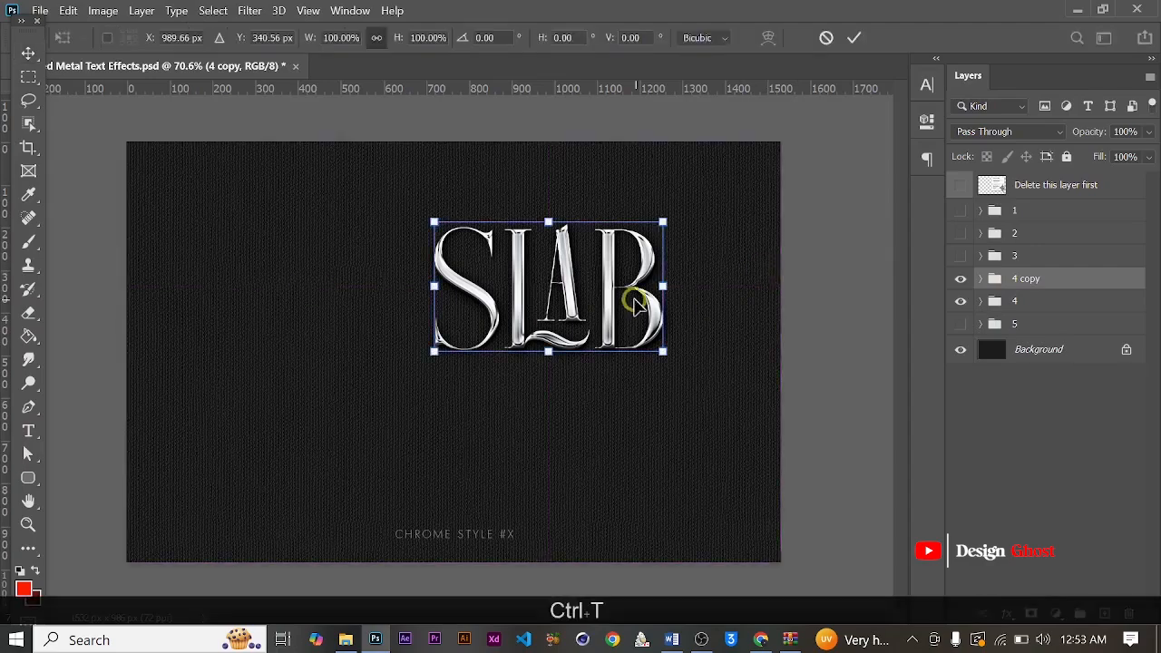
{"action": "left_click_drag", "start_coordinate": [635, 305], "coordinate": [469, 445]}
{"action": "key", "text": "Return"}
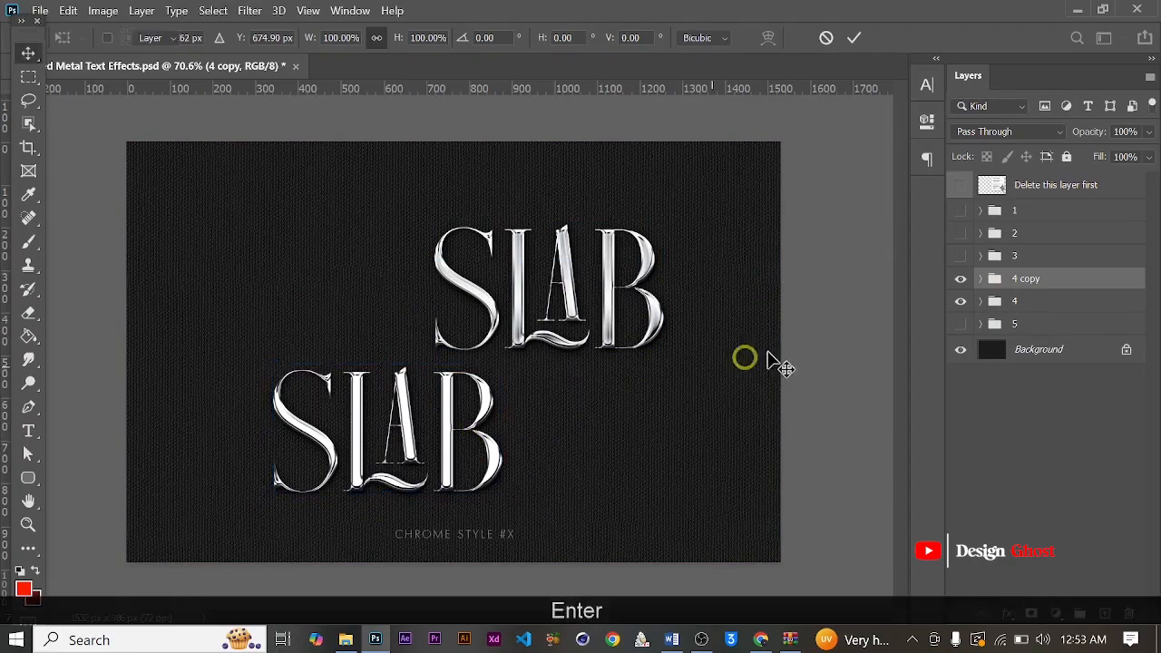
Replace the text of the upper SLAB layer in the group 4 copy with CHROME and commit the edit.
{"action": "left_click", "coordinate": [983, 279]}
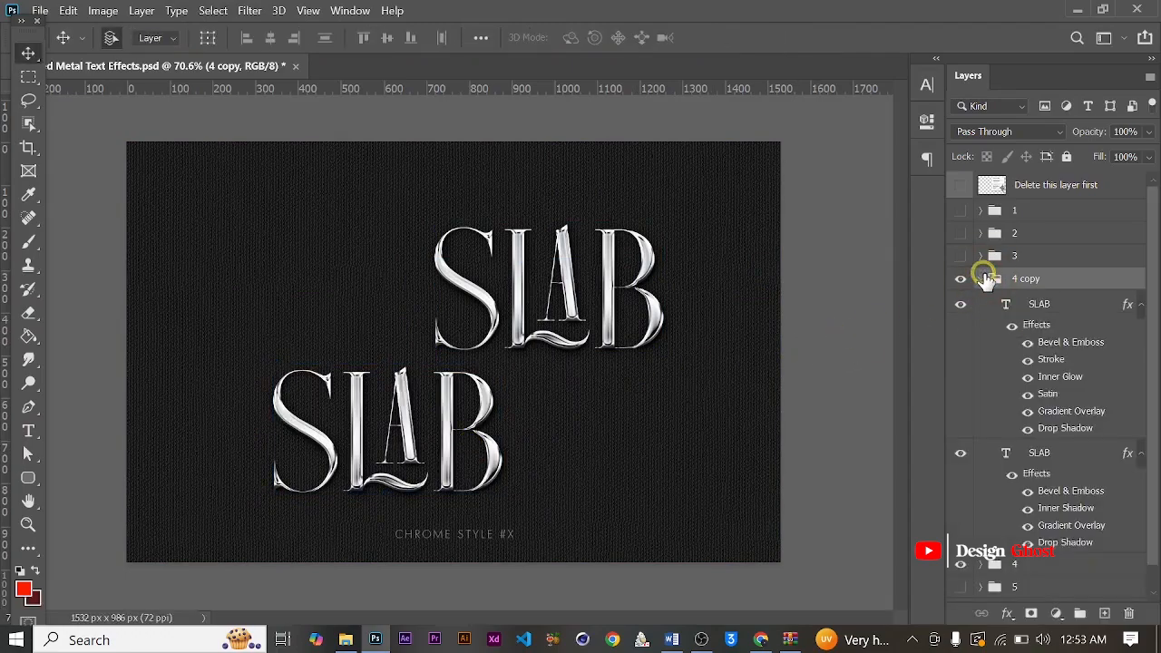
{"action": "key", "text": "t"}
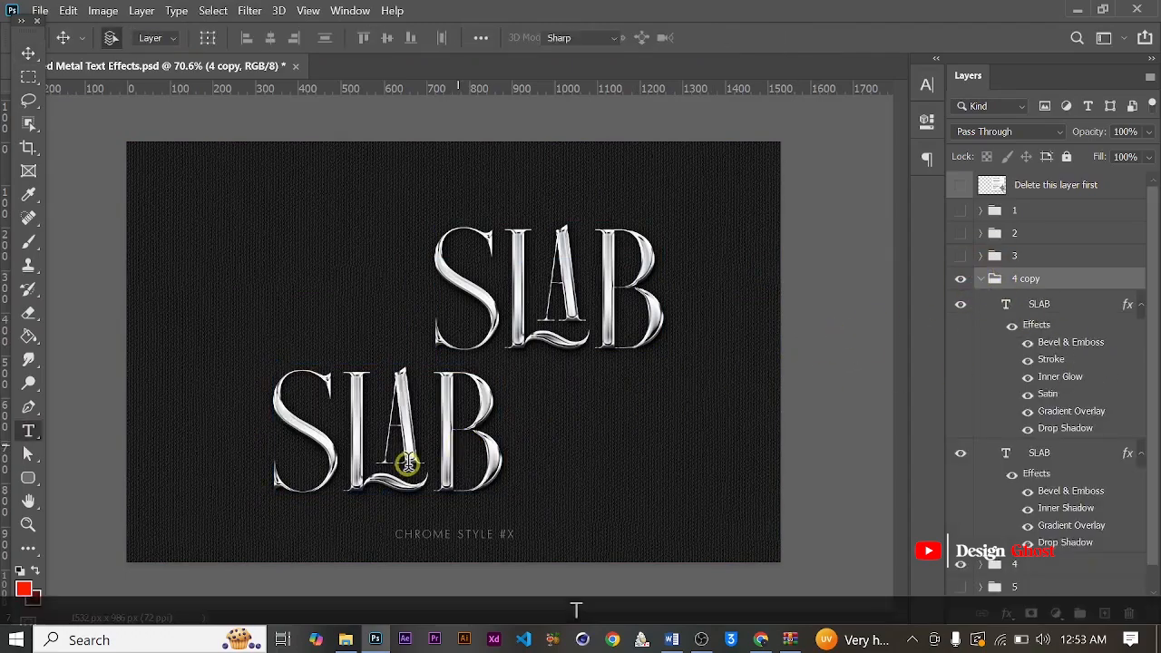
{"action": "left_click", "coordinate": [513, 446]}
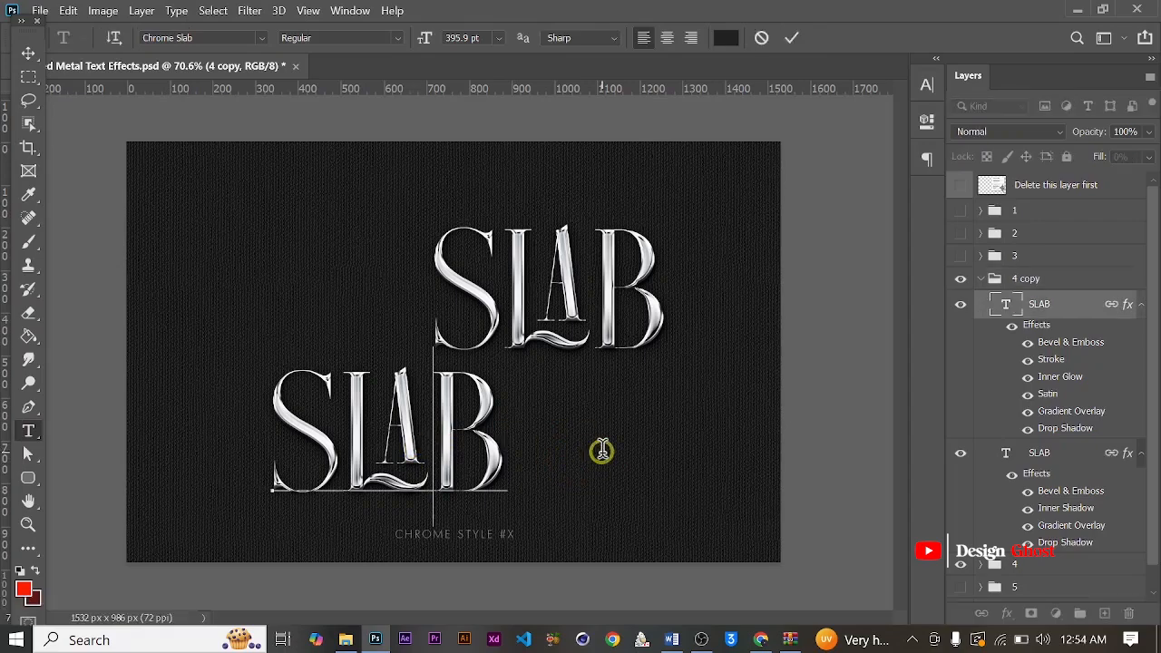
{"action": "key", "text": "ctrl+a"}
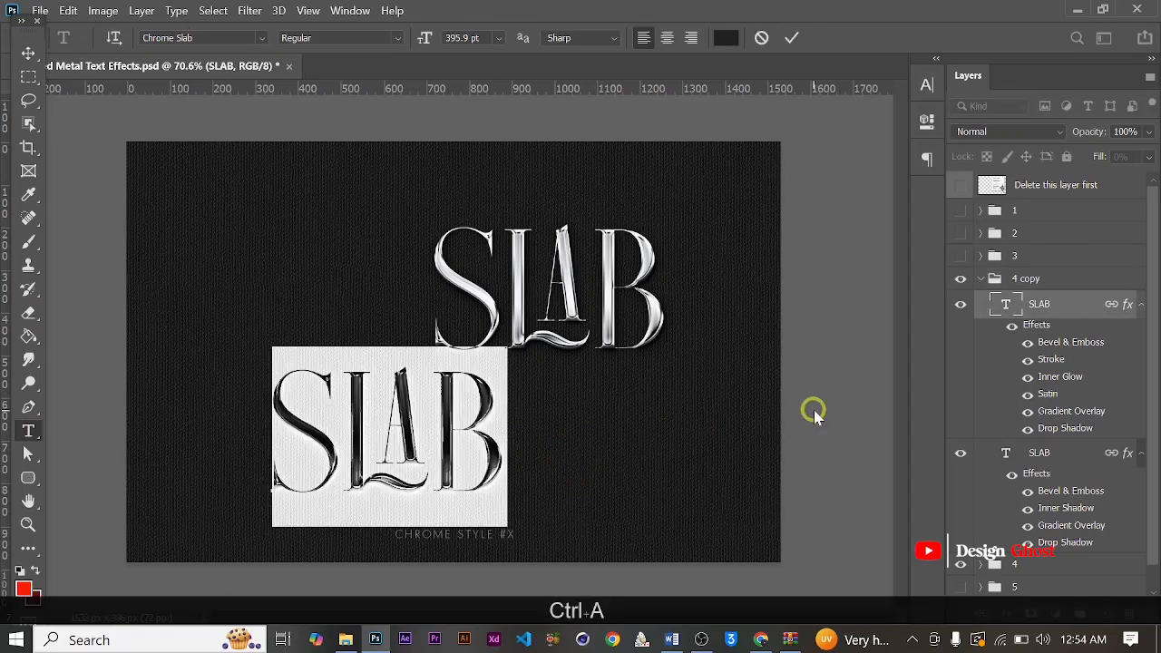
{"action": "type", "text": "CHROME"}
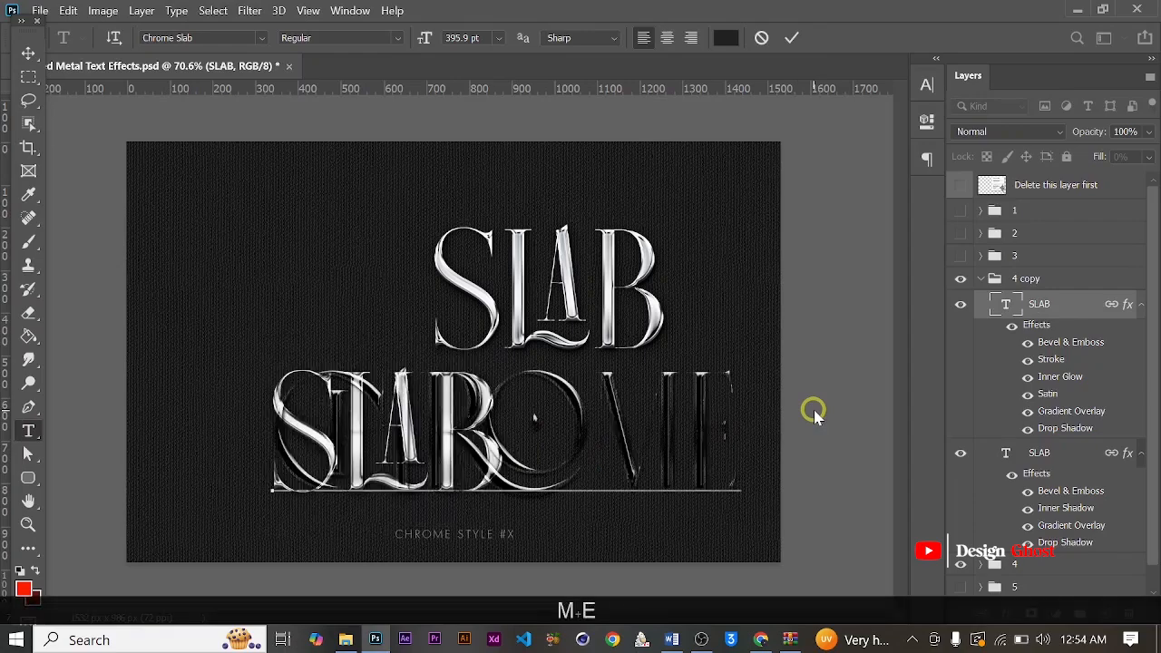
{"action": "left_click", "coordinate": [791, 37]}
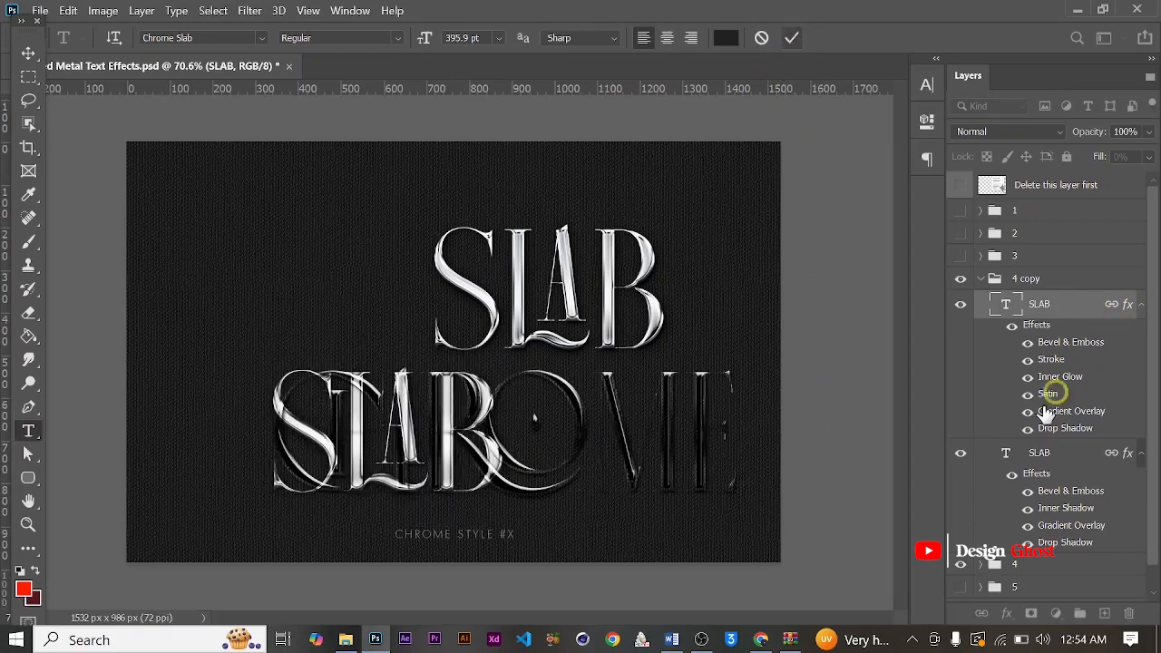
Replace the lower SLAB layer's text in the group 4 copy with CHROME, hiding the upper CHROME layer only during the edit.
{"action": "left_click", "coordinate": [1050, 455]}
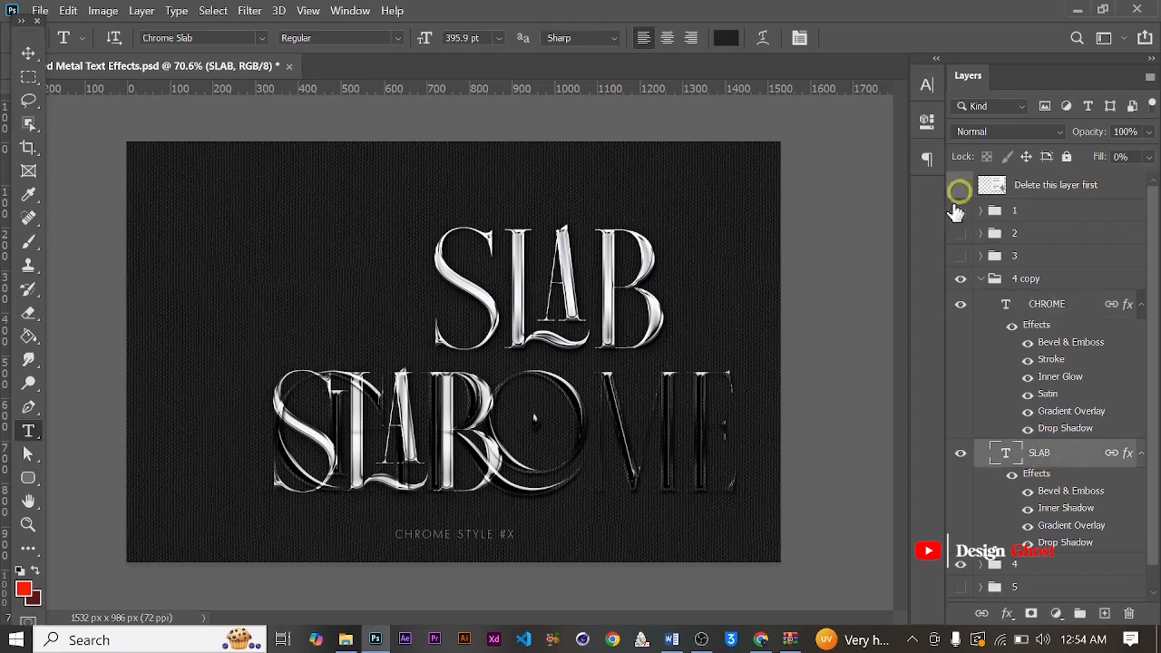
{"action": "left_click", "coordinate": [962, 306]}
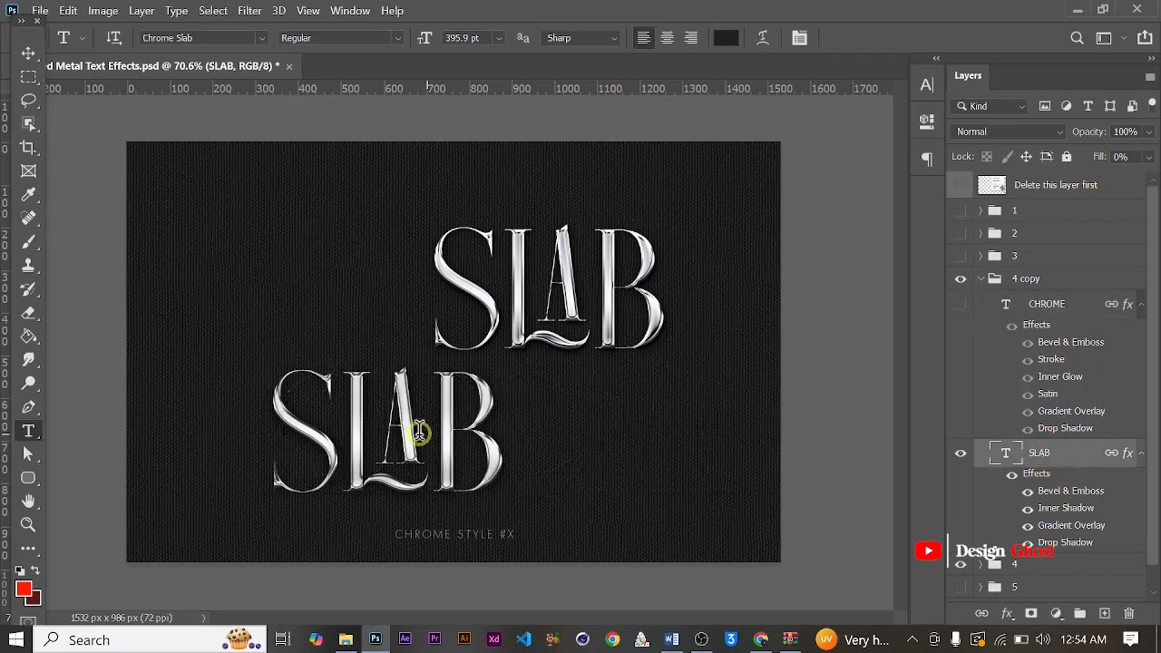
{"action": "left_click", "coordinate": [380, 431]}
{"action": "key", "text": "ctrl+a"}
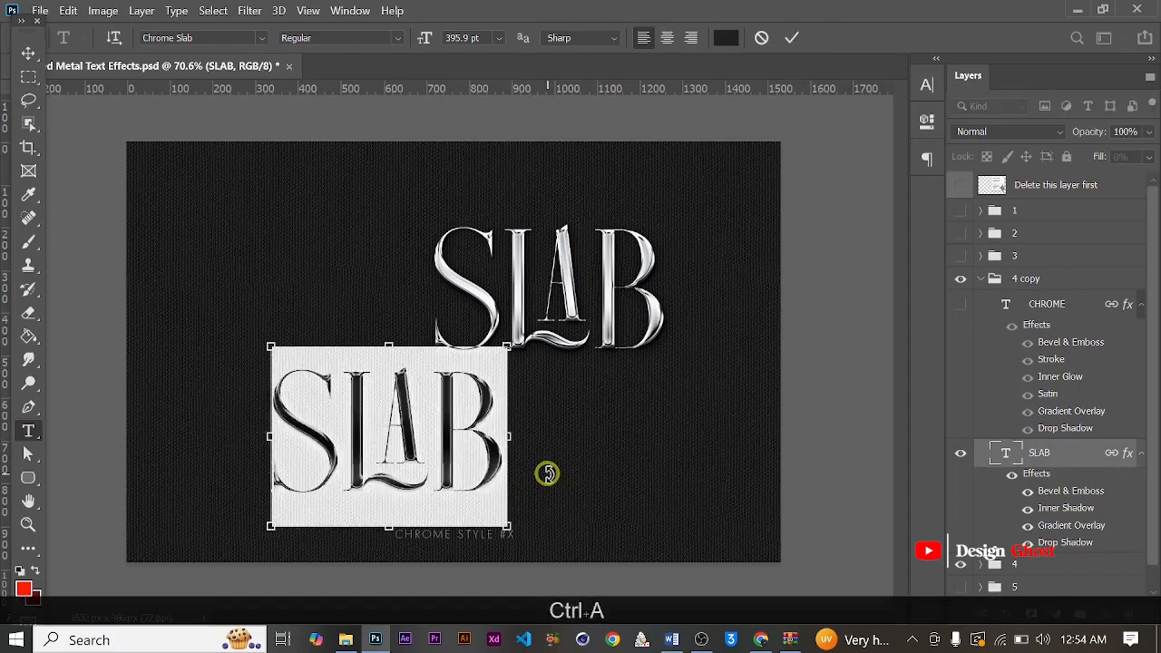
{"action": "type", "text": "CHROME"}
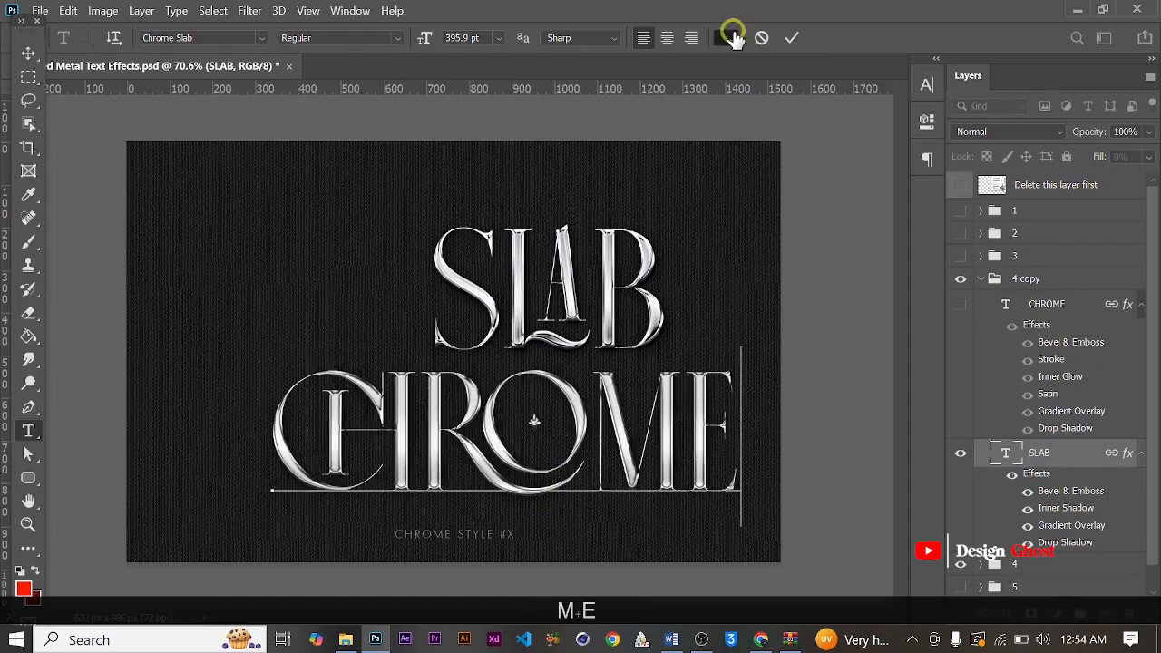
{"action": "left_click", "coordinate": [789, 37]}
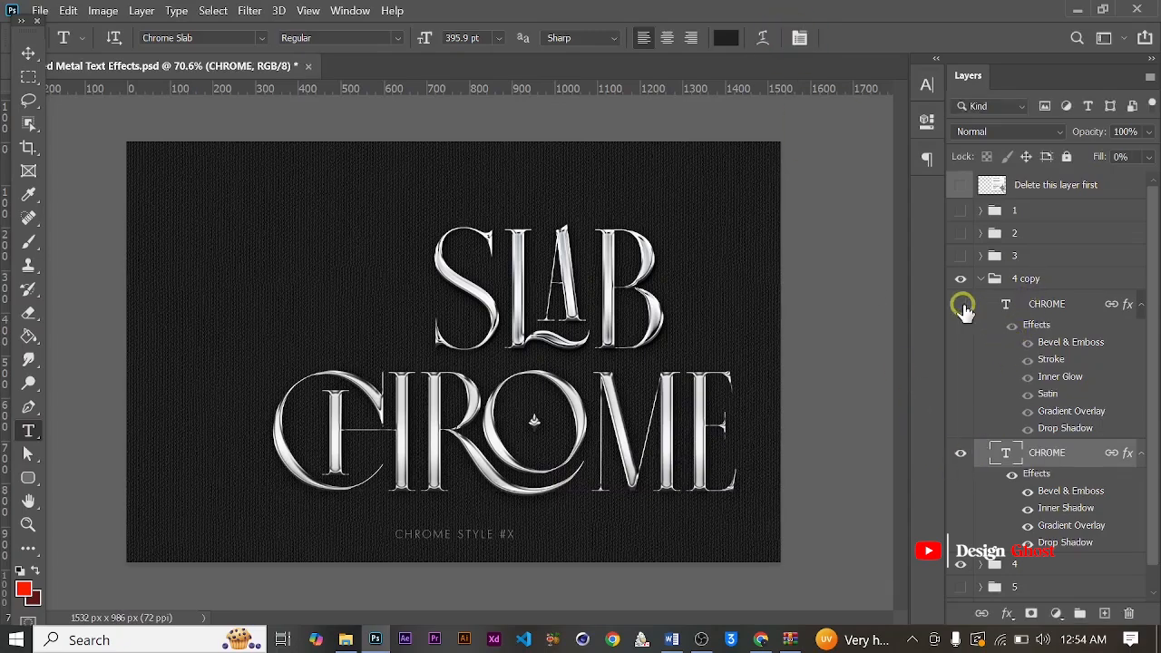
{"action": "left_click", "coordinate": [984, 278]}
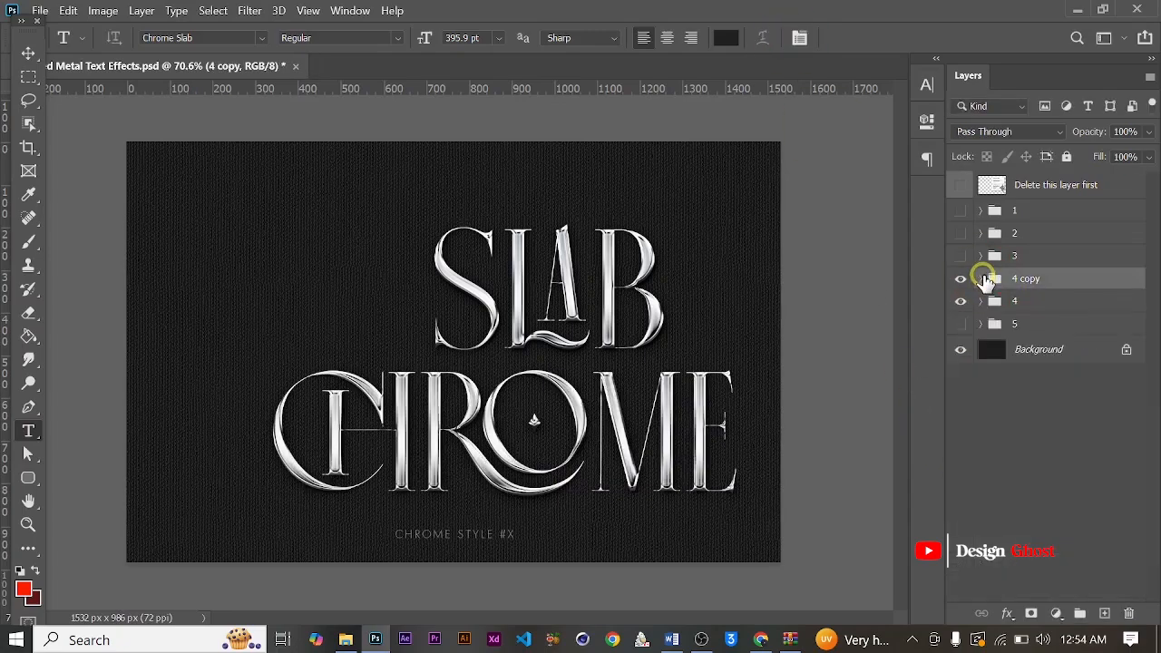
Examine the SLAB and CHROME lettering at several zoom levels and undo the last change.
{"action": "left_click", "coordinate": [28, 53]}
{"action": "scroll", "coordinate": [456, 449], "scroll_direction": "down", "scroll_amount": 3}
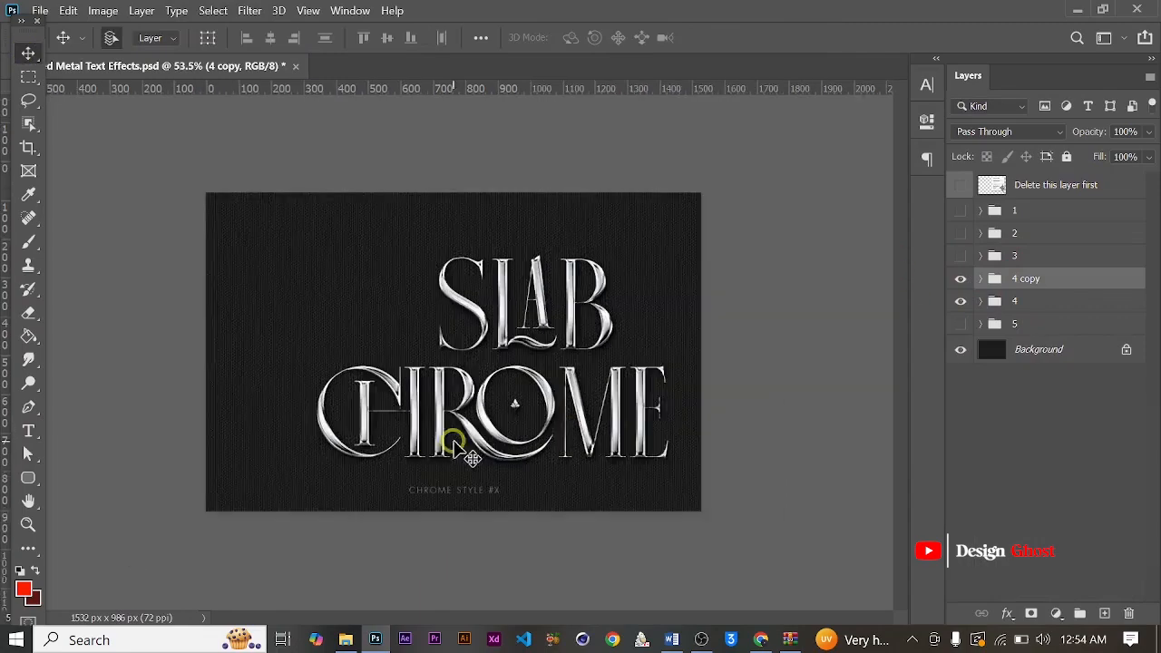
{"action": "scroll", "coordinate": [468, 433], "scroll_direction": "up", "scroll_amount": 4}
{"action": "key", "text": "Left"}
{"action": "key", "text": "Left"}
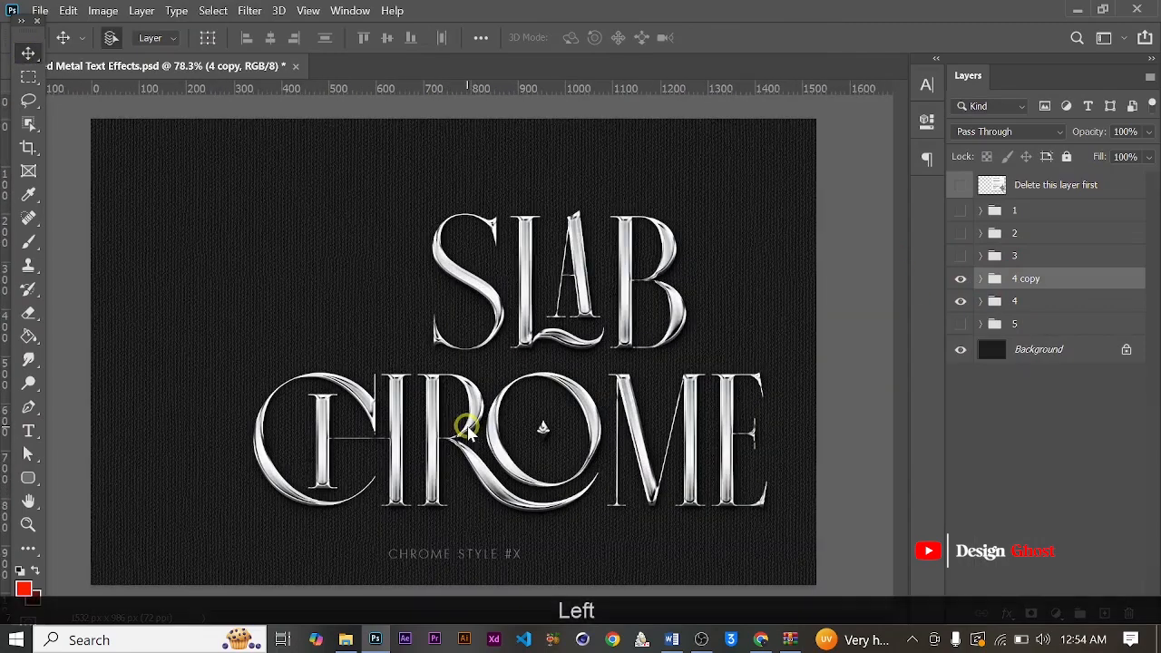
{"action": "scroll", "coordinate": [493, 423], "scroll_direction": "down", "scroll_amount": 4}
{"action": "scroll", "coordinate": [494, 426], "scroll_direction": "up", "scroll_amount": 5}
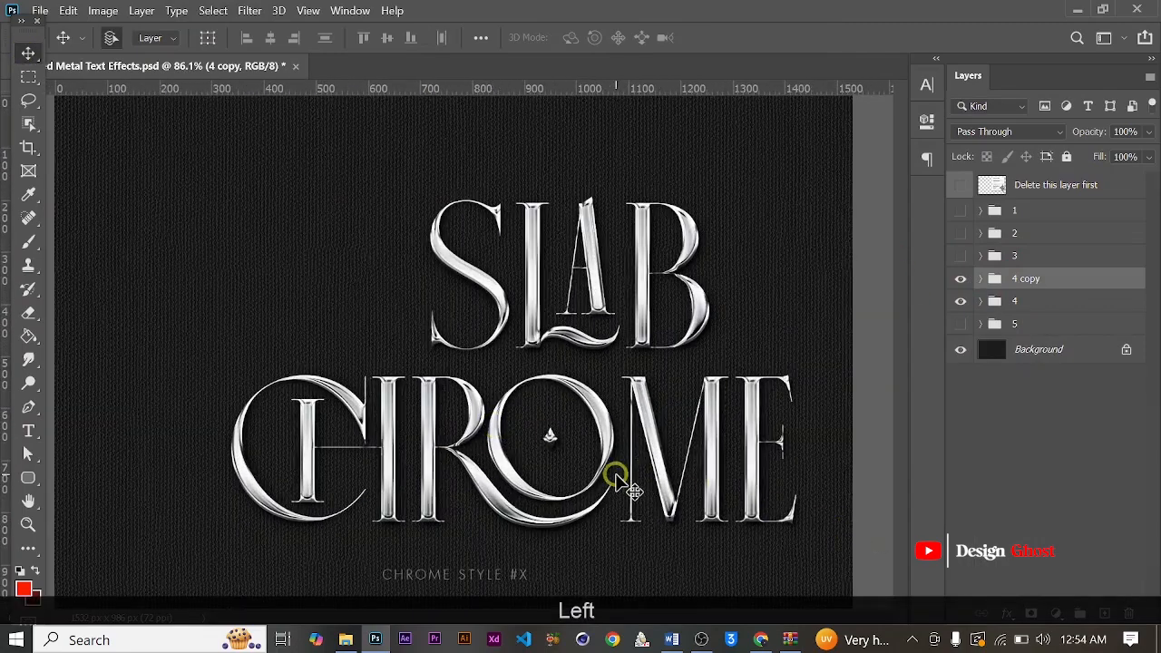
{"action": "scroll", "coordinate": [559, 468], "scroll_direction": "down", "scroll_amount": 6}
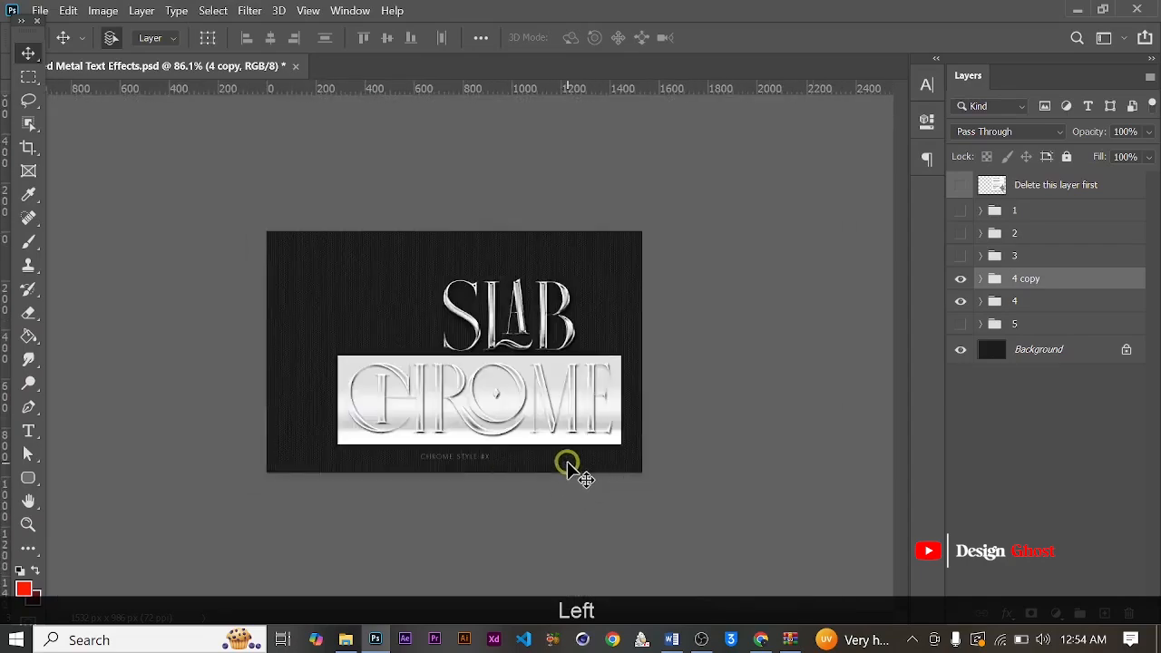
{"action": "scroll", "coordinate": [557, 432], "scroll_direction": "up", "scroll_amount": 4}
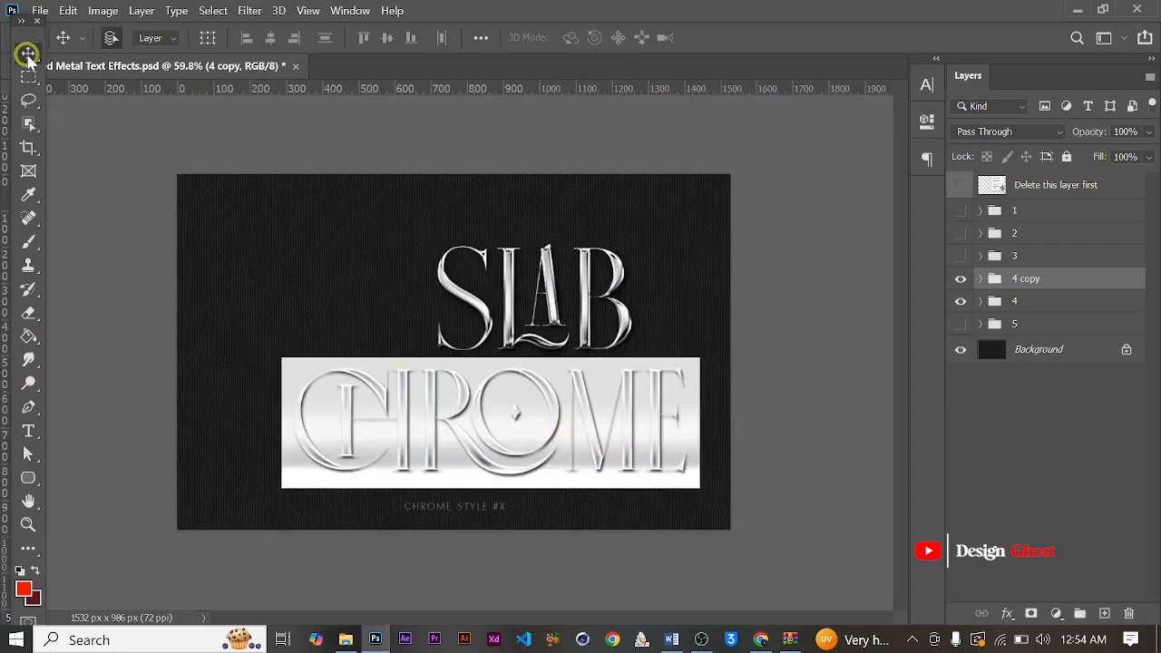
{"action": "scroll", "coordinate": [563, 362], "scroll_direction": "down", "scroll_amount": 1}
{"action": "key", "text": "ctrl+z"}
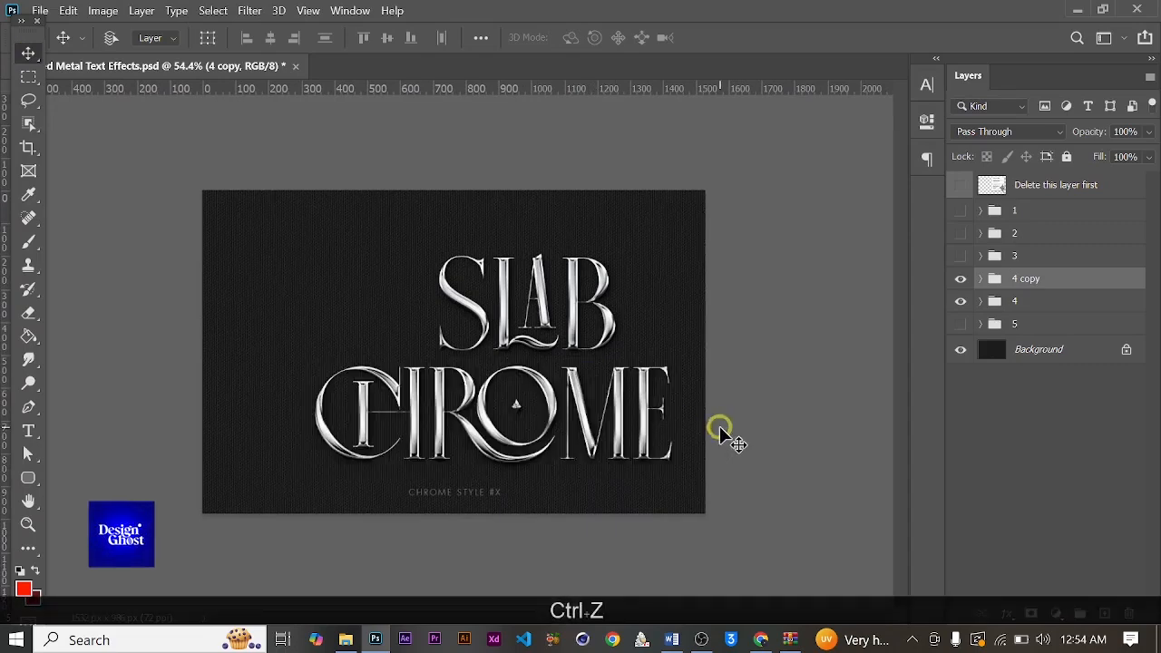
{"action": "scroll", "coordinate": [666, 415], "scroll_direction": "up", "scroll_amount": 2}
{"action": "scroll", "coordinate": [664, 415], "scroll_direction": "down", "scroll_amount": 2}
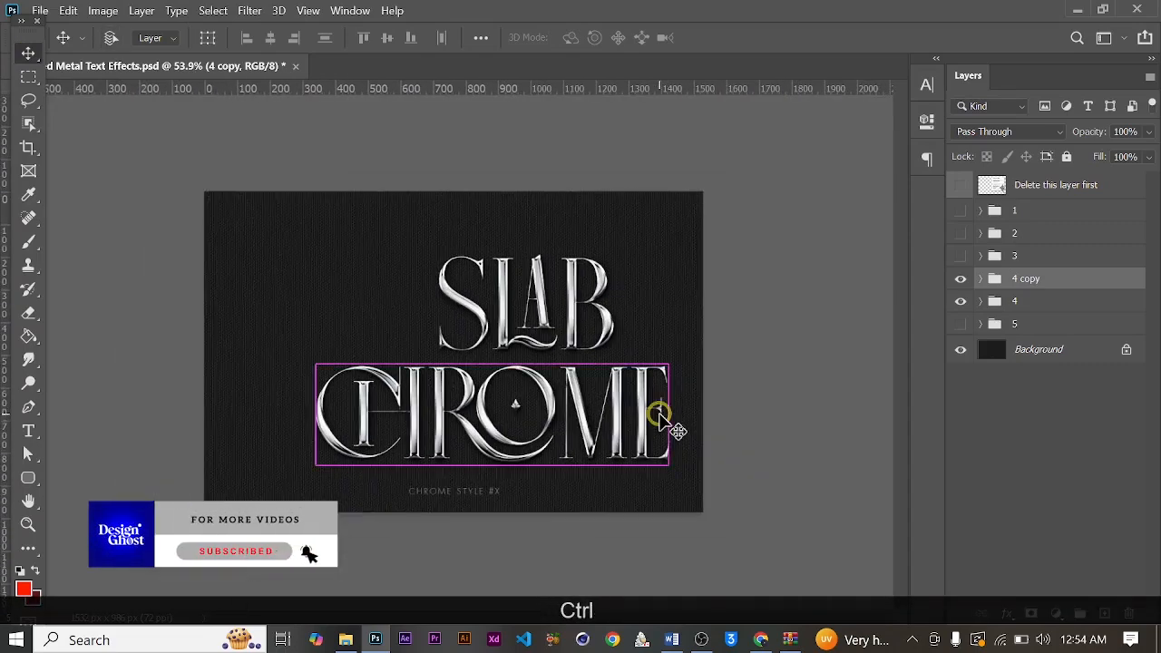
Move the CHROME group slightly up and to the left, closer beneath the SLAB text.
{"action": "key", "text": "ctrl+t"}
{"action": "left_click_drag", "start_coordinate": [586, 435], "coordinate": [567, 433]}
{"action": "left_click", "coordinate": [854, 37]}
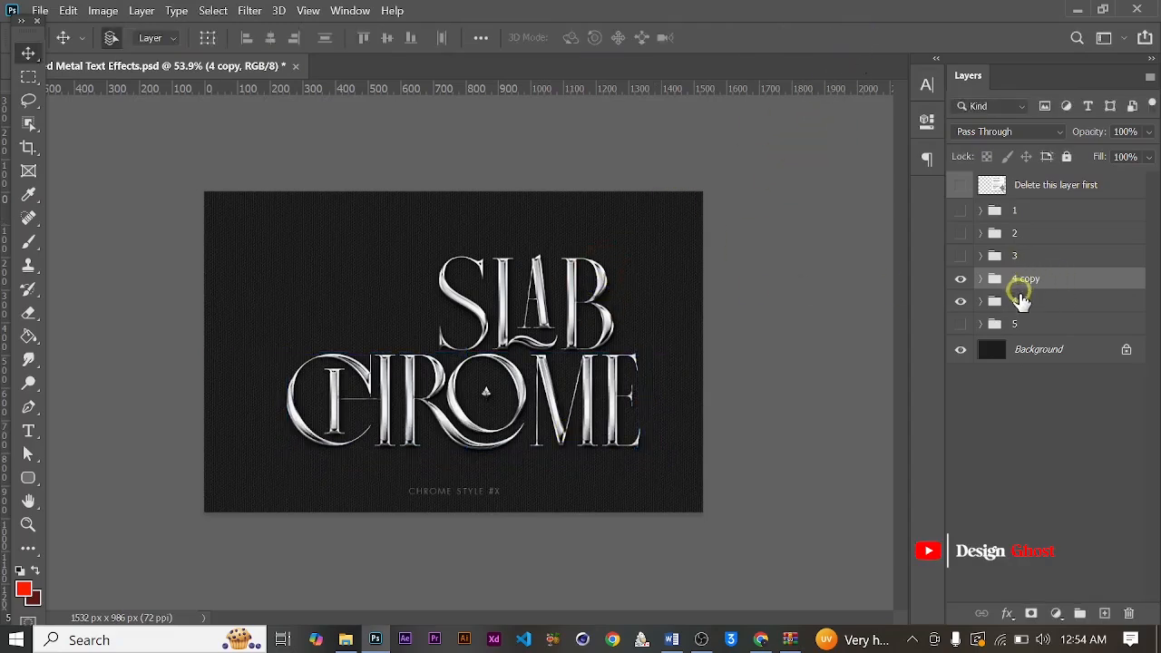
Move the SLAB group up and to the right, above the right half of the CHROME word.
{"action": "left_click", "coordinate": [1023, 302]}
{"action": "key", "text": "ctrl+t"}
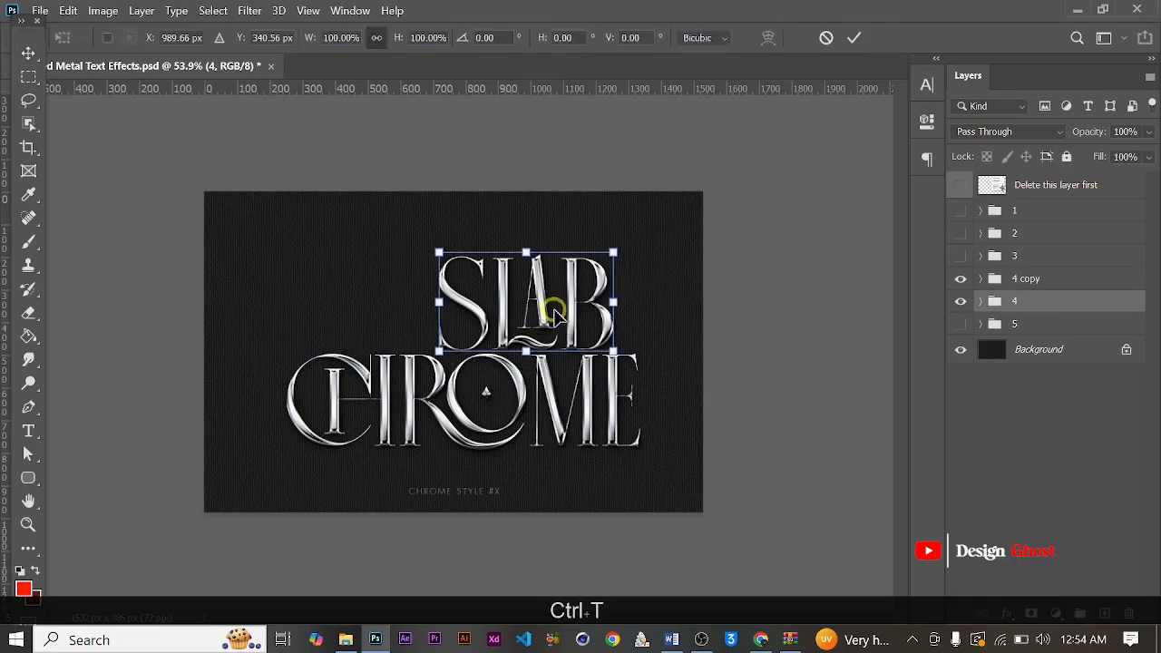
{"action": "left_click_drag", "start_coordinate": [563, 306], "coordinate": [557, 300]}
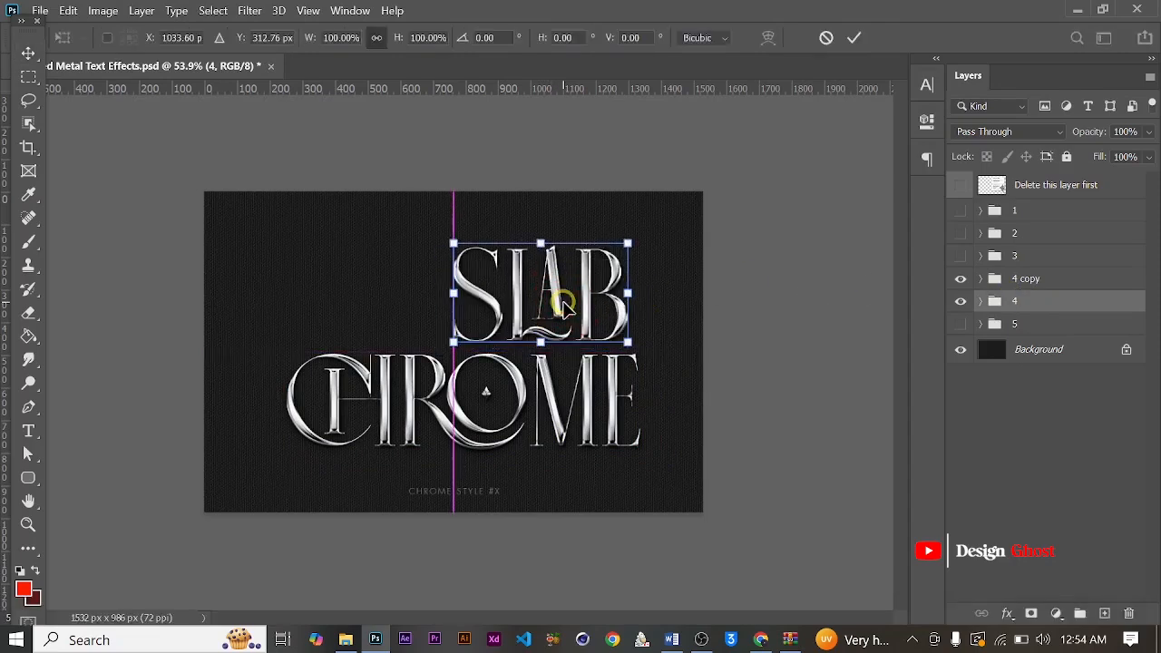
{"action": "key", "text": "Return"}
Nudge the SLAB group further right in small steps until its right edge nearly lines up with CHROME.
{"action": "key", "text": "Right"}
{"action": "key", "text": "Right"}
{"action": "key", "text": "Right"}
{"action": "key", "text": "Right"}
{"action": "key", "text": "Right"}
{"action": "key", "text": "Right"}
{"action": "key", "text": "Right"}
{"action": "key", "text": "Right"}
{"action": "key", "text": "Right"}
{"action": "key", "text": "Right"}
{"action": "key", "text": "Right"}
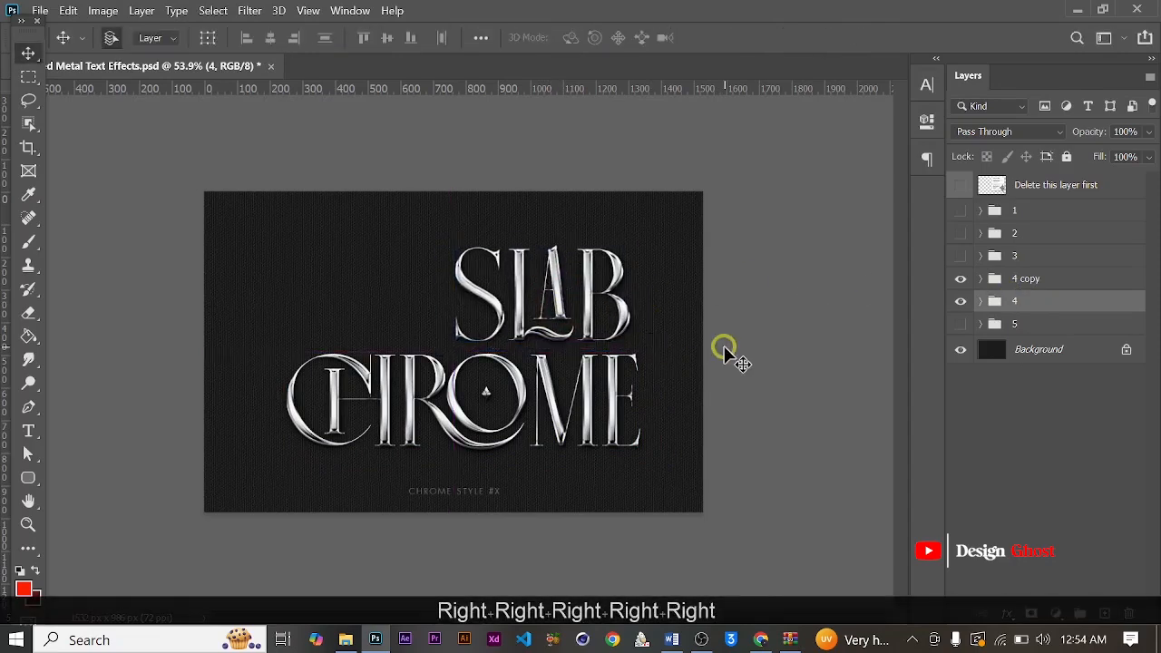
{"action": "key", "text": "Right"}
{"action": "key", "text": "Right"}
{"action": "key", "text": "Right"}
{"action": "key", "text": "Right"}
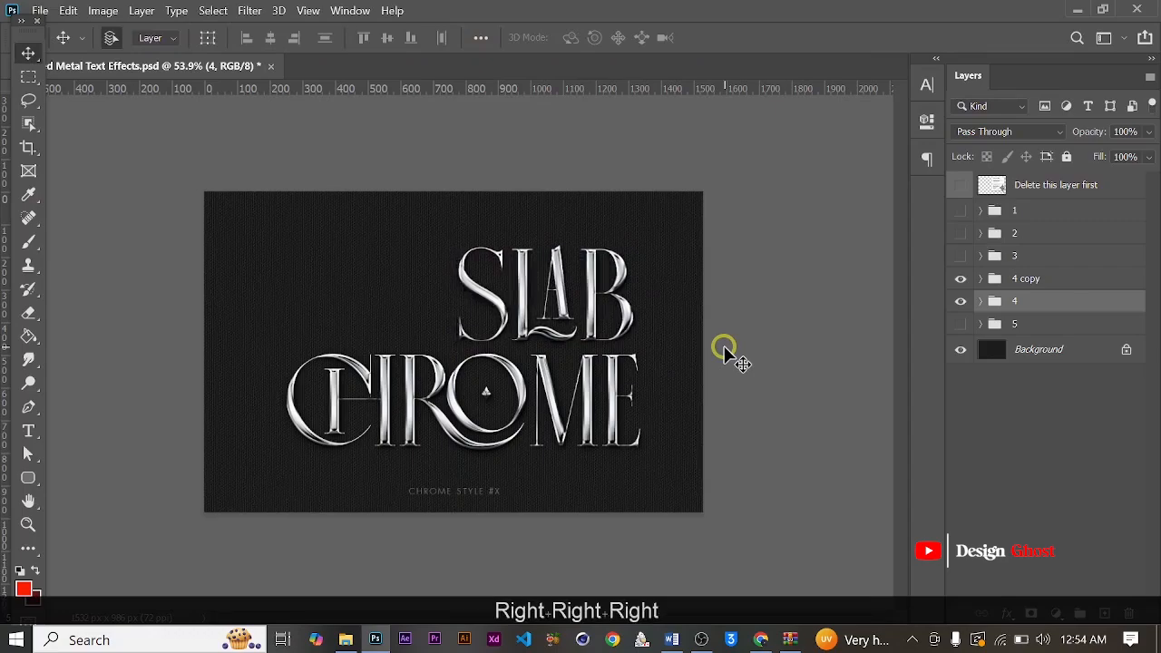
{"action": "key", "text": "Return"}
{"action": "key", "text": "ctrl+0"}
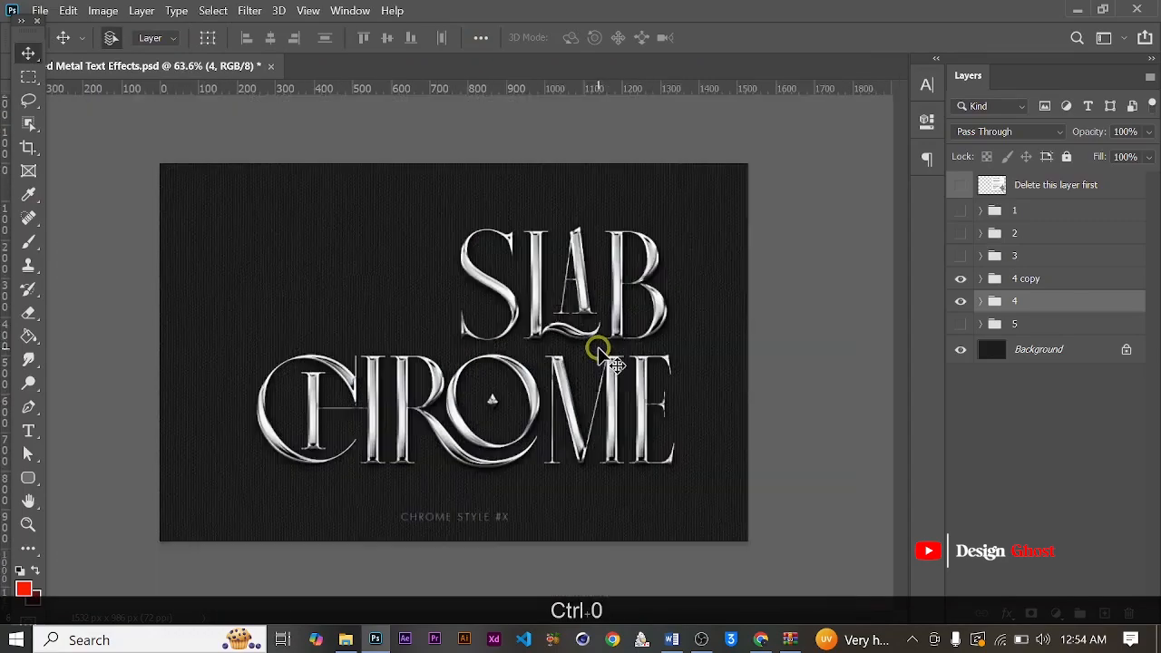
Add a small text layer in the empty area beside SLAB and commit it with its Lorem ipsum placeholder text.
{"action": "left_click", "coordinate": [28, 432]}
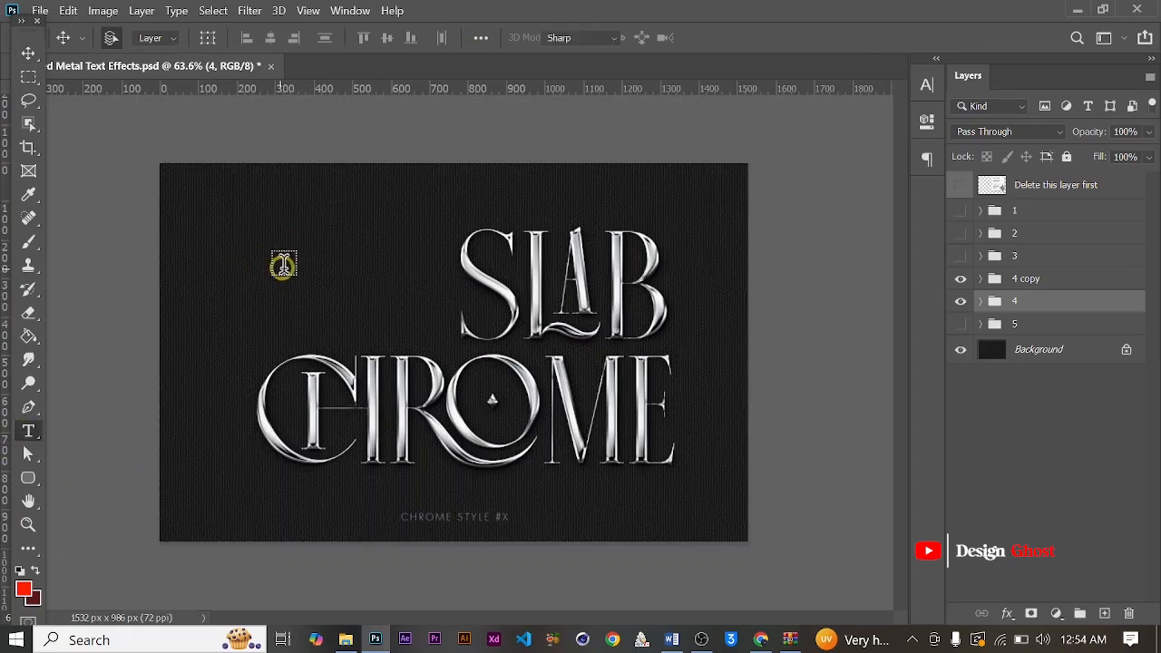
{"action": "left_click", "coordinate": [533, 376]}
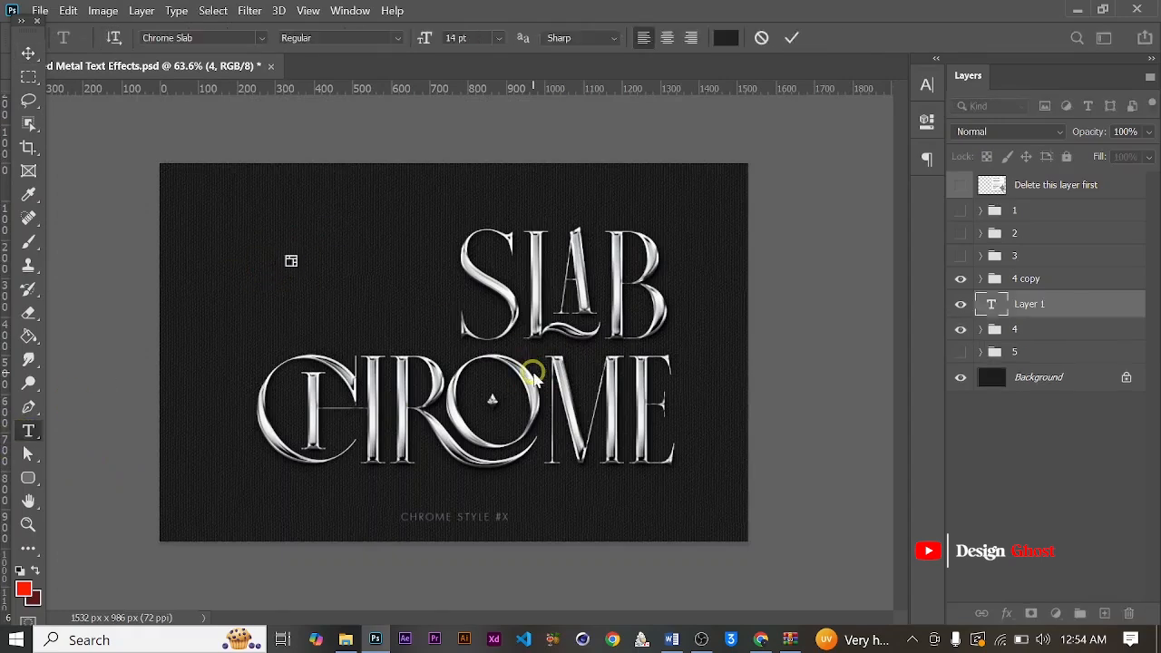
{"action": "left_click", "coordinate": [795, 38]}
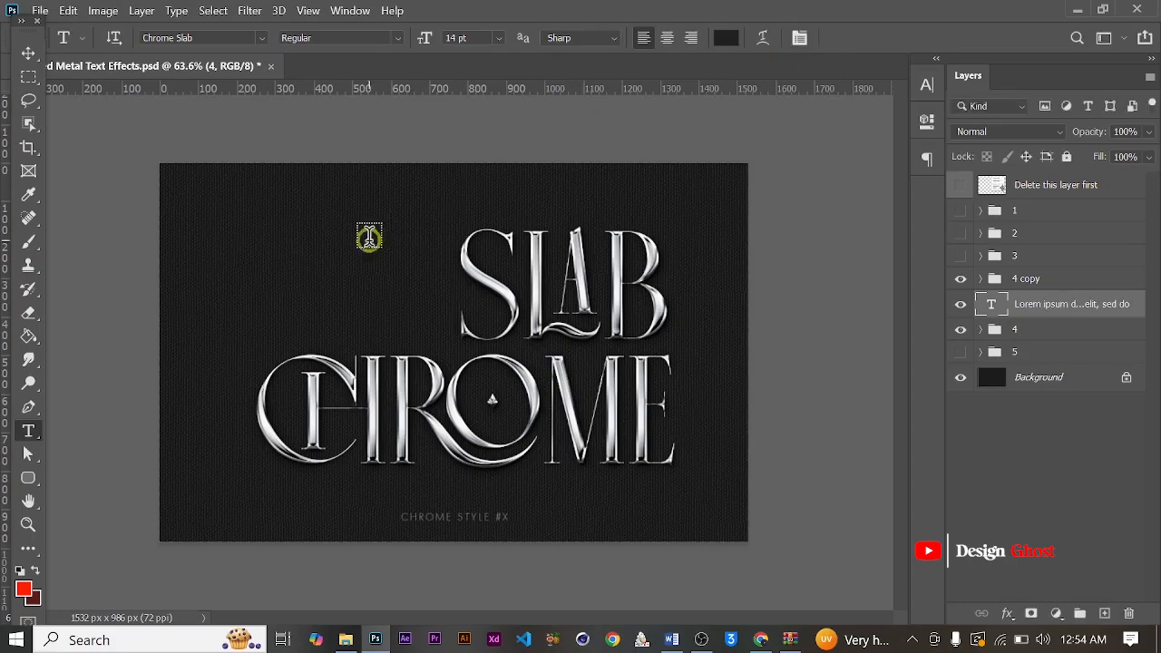
Create another text layer beside SLAB reading CHAOS and commit it.
{"action": "left_click", "coordinate": [665, 360]}
{"action": "type", "text": "HA"}
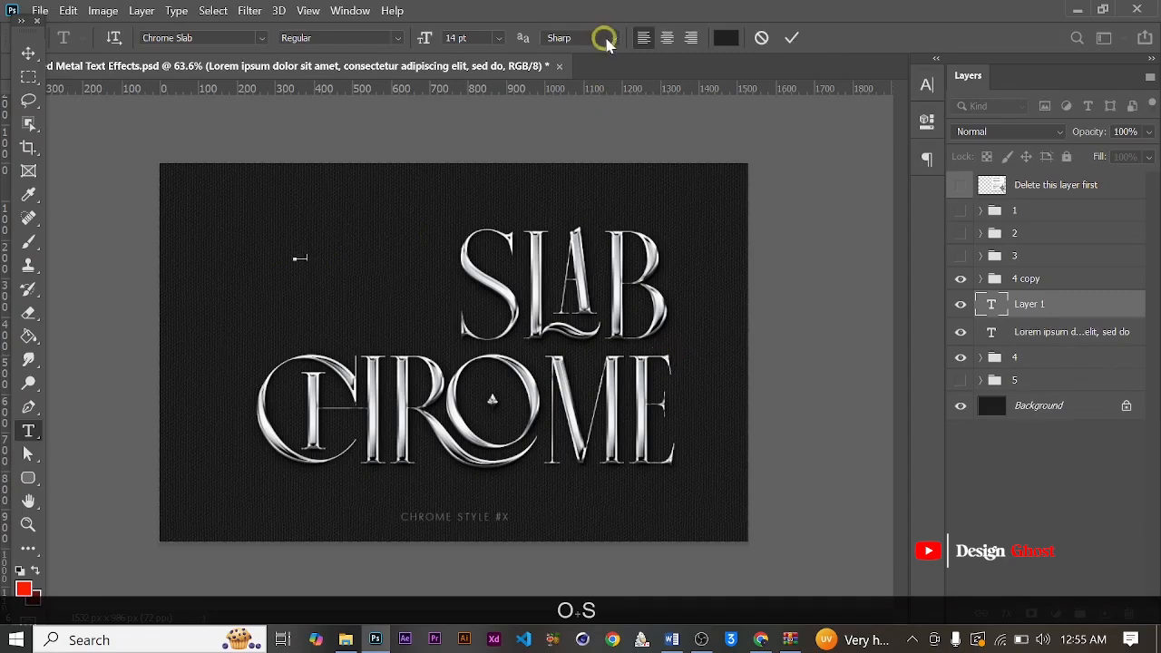
{"action": "type", "text": "OS"}
{"action": "left_click", "coordinate": [797, 40]}
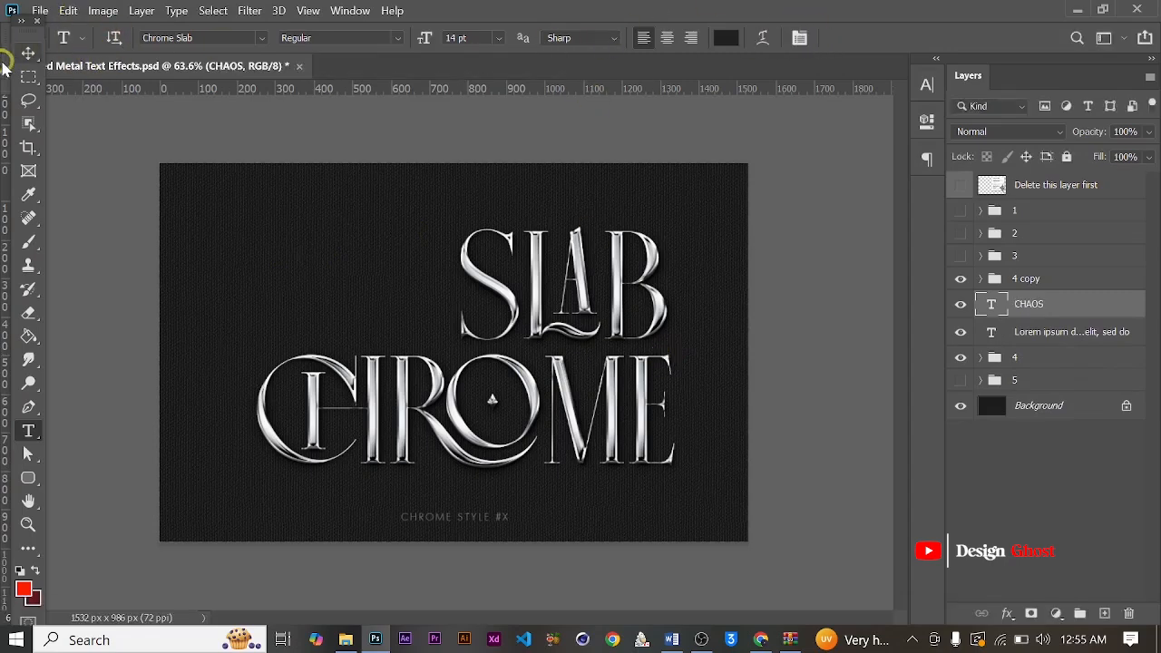
Enlarge the CHAOS text to about 102 pt in the empty area beside SLAB.
{"action": "key", "text": "ctrl+t"}
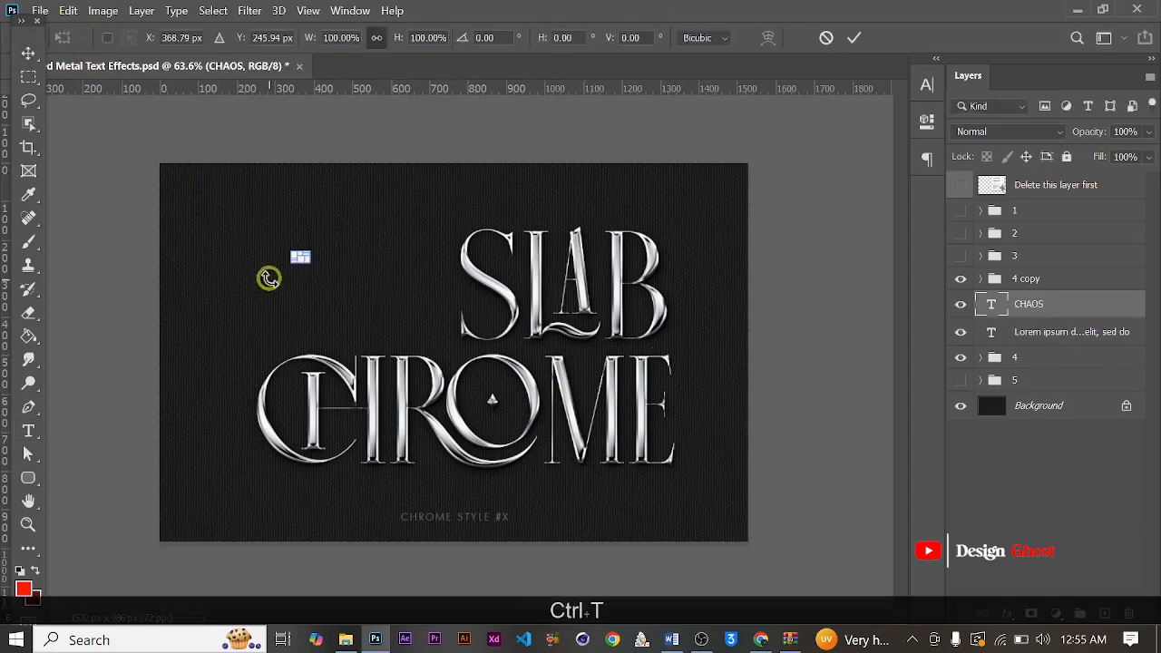
{"action": "left_click_drag", "start_coordinate": [309, 264], "coordinate": [401, 275]}
{"action": "key", "text": "Return"}
Set the CHAOS text colour to white, ffffff.
{"action": "left_click", "coordinate": [928, 85]}
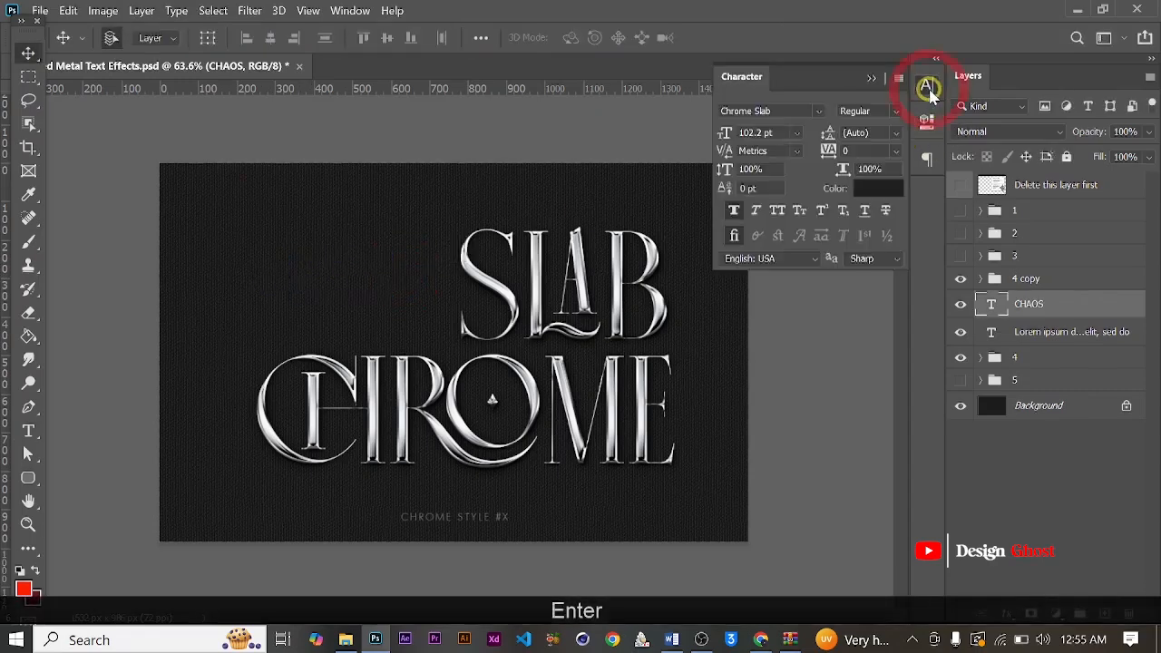
{"action": "left_click", "coordinate": [873, 189]}
{"action": "left_click_drag", "start_coordinate": [681, 220], "coordinate": [498, 96]}
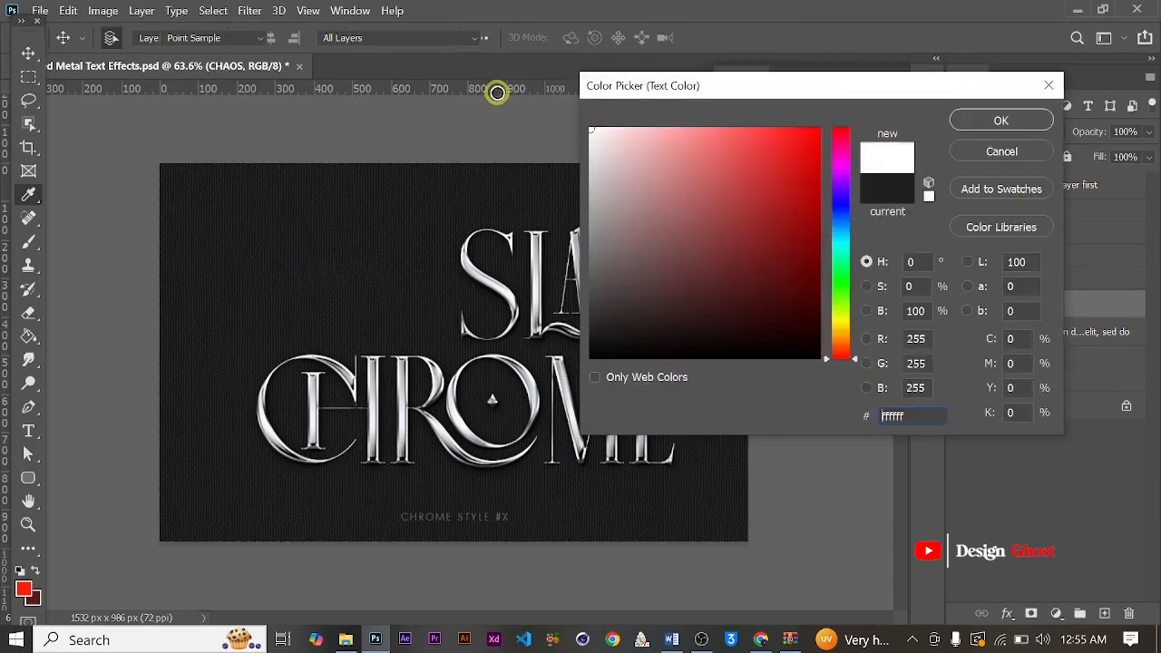
{"action": "left_click", "coordinate": [954, 130]}
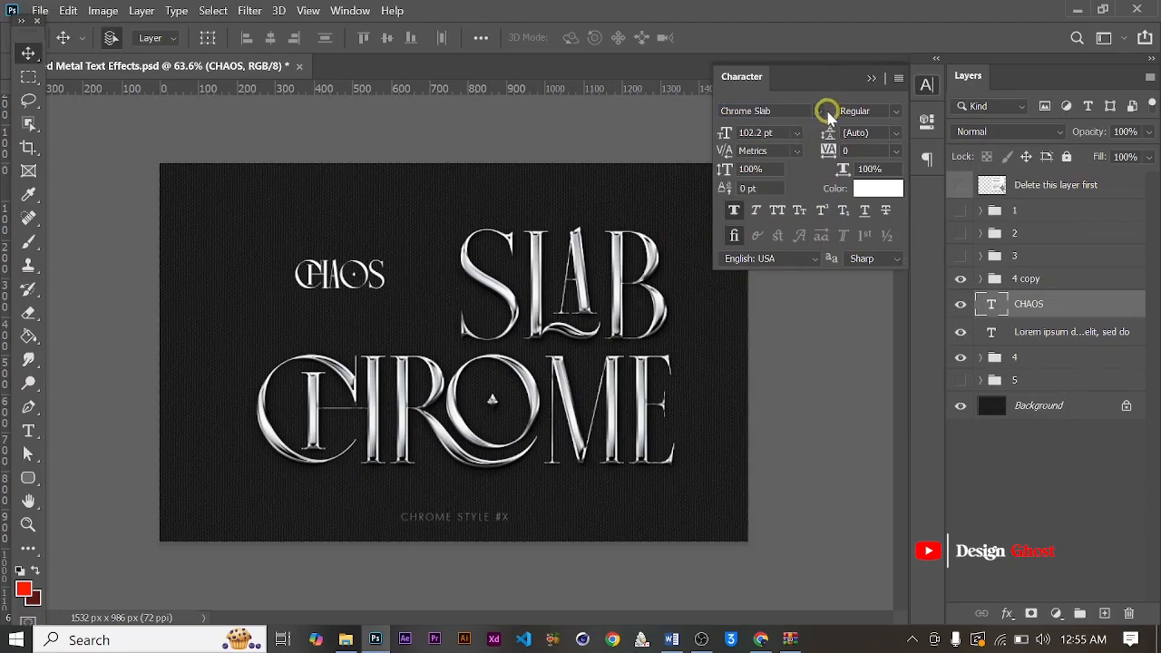
Try the Bega Semibold font on CHAOS, then set it to Montserrat ExtraBold.
{"action": "left_click", "coordinate": [793, 107]}
{"action": "type", "text": "BEGA"}
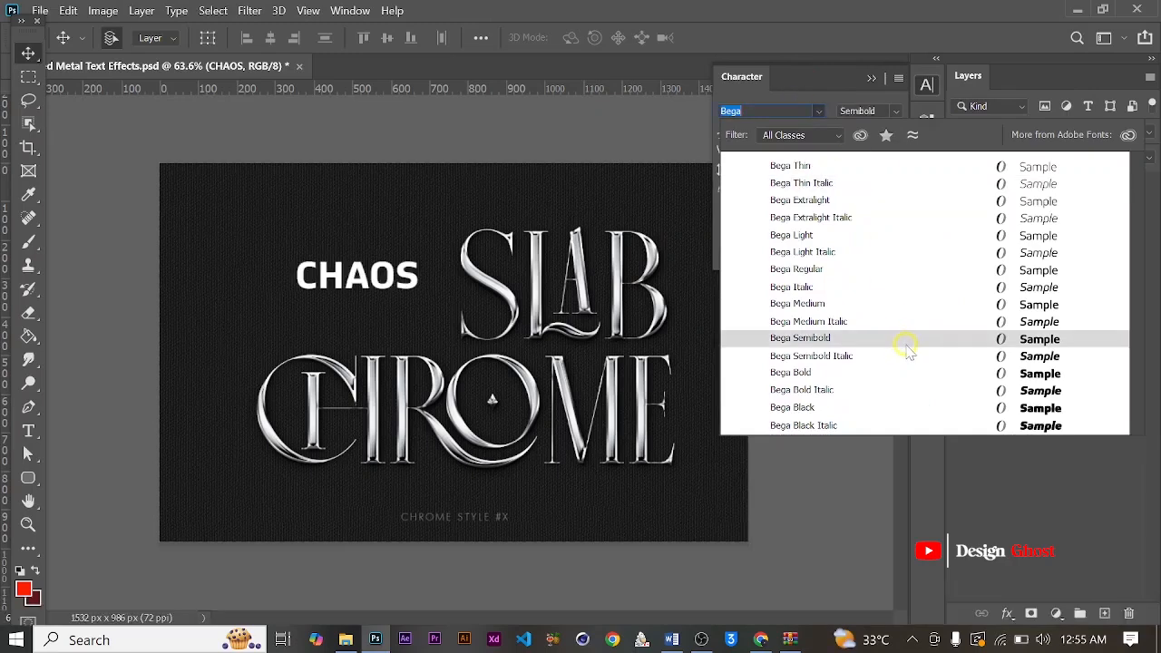
{"action": "type", "text": "MON"}
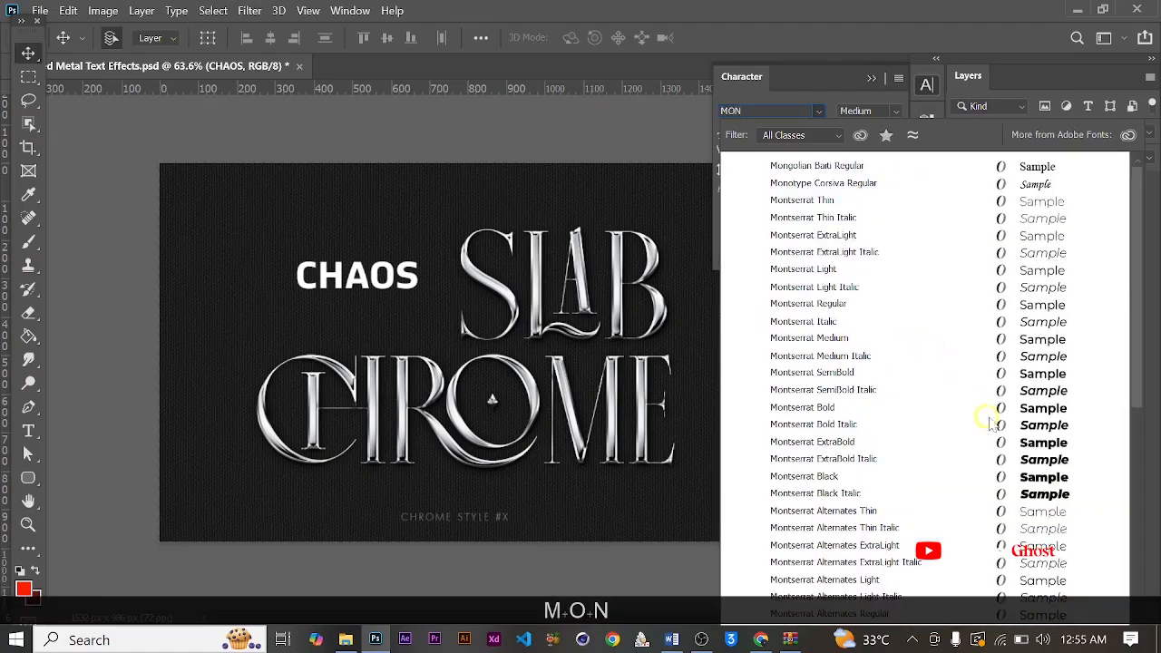
{"action": "left_click", "coordinate": [1039, 444]}
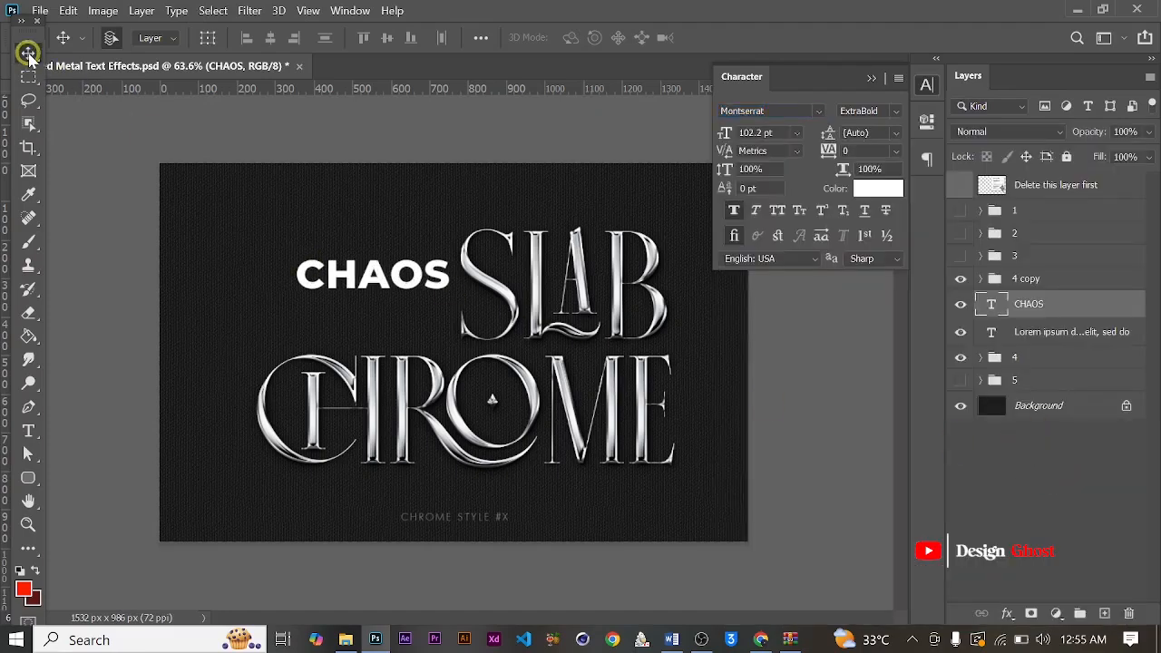
Scale the CHAOS text down to about 81 pt and nudge it sideways into place beside SLAB.
{"action": "scroll", "coordinate": [479, 306], "scroll_direction": "up", "scroll_amount": 3}
{"action": "key", "text": "ctrl+t"}
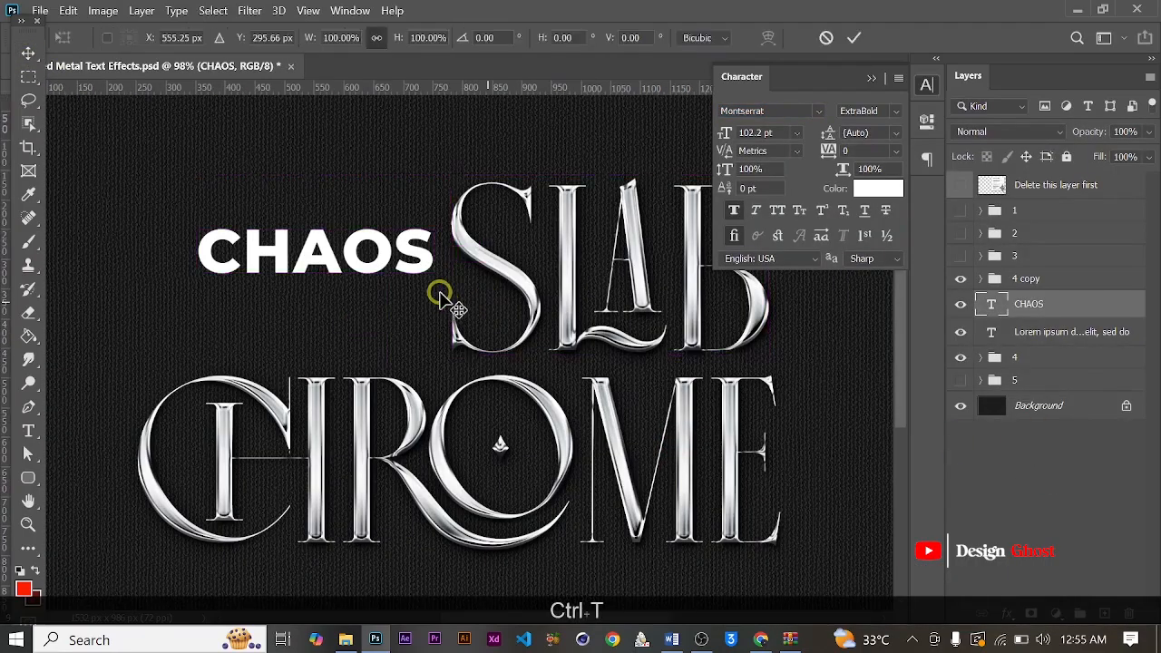
{"action": "scroll", "coordinate": [439, 294], "scroll_direction": "up", "scroll_amount": 2}
{"action": "left_click_drag", "start_coordinate": [434, 288], "coordinate": [356, 260]}
{"action": "key", "text": "Return"}
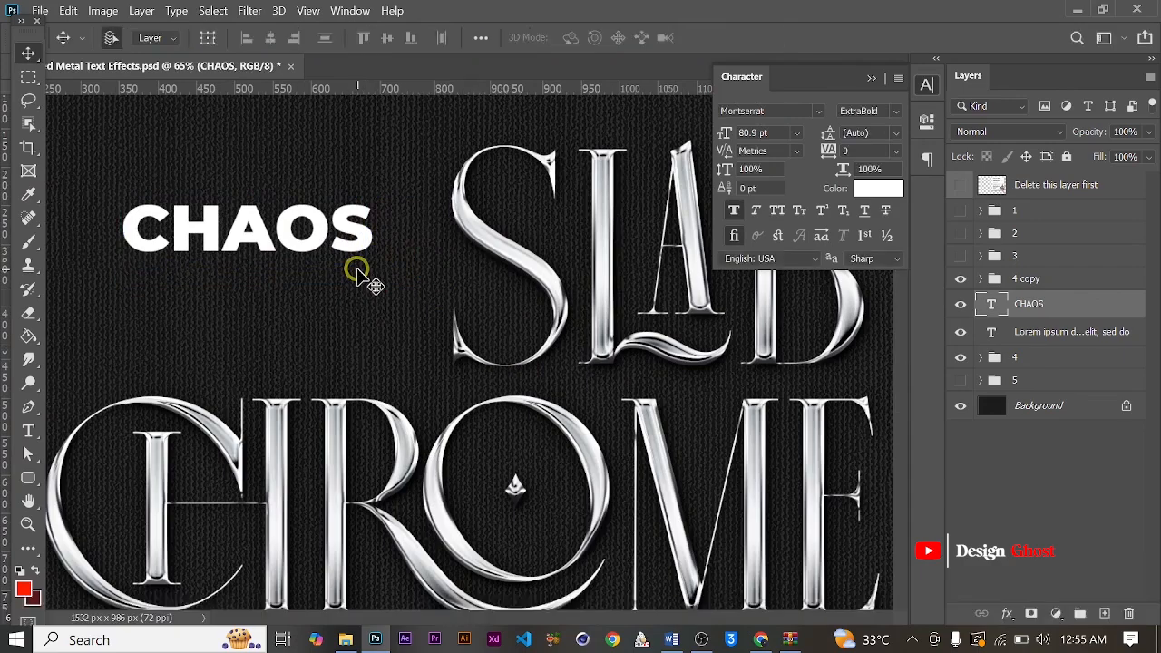
{"action": "scroll", "coordinate": [356, 270], "scroll_direction": "down", "scroll_amount": 4}
{"action": "scroll", "coordinate": [435, 311], "scroll_direction": "up", "scroll_amount": 2}
{"action": "key", "text": "Left"}
{"action": "key", "text": "Left"}
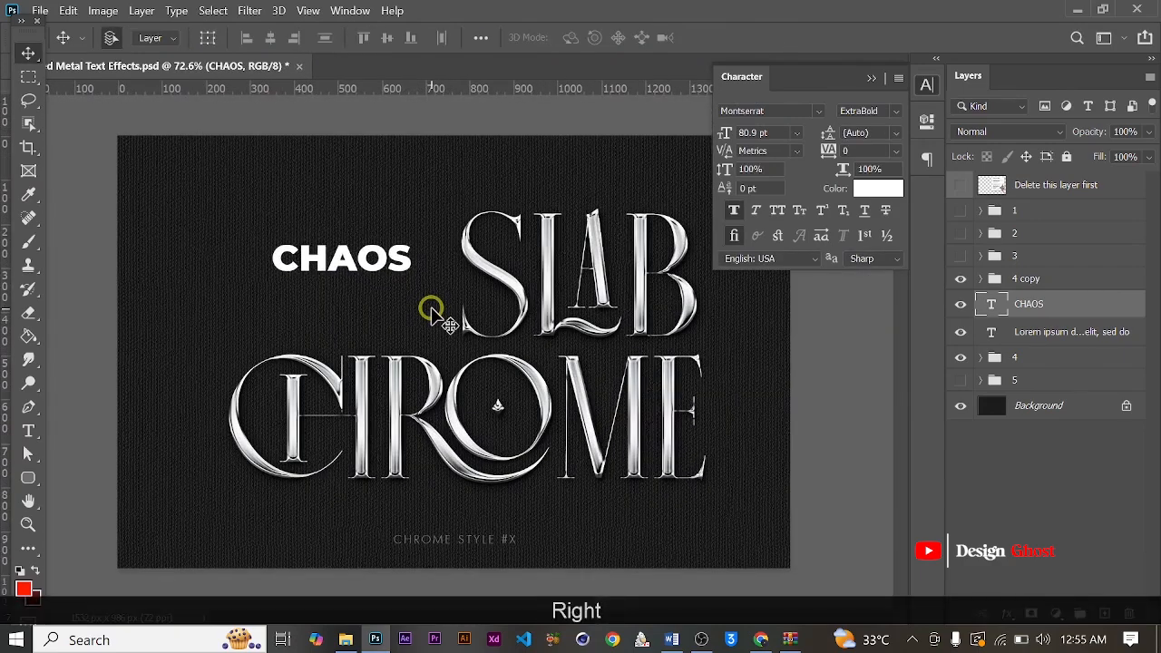
Duplicate the CHAOS text layer and move the copy straight down to form a second line.
{"action": "key", "text": "ctrl+j"}
{"action": "key", "text": "Down"}
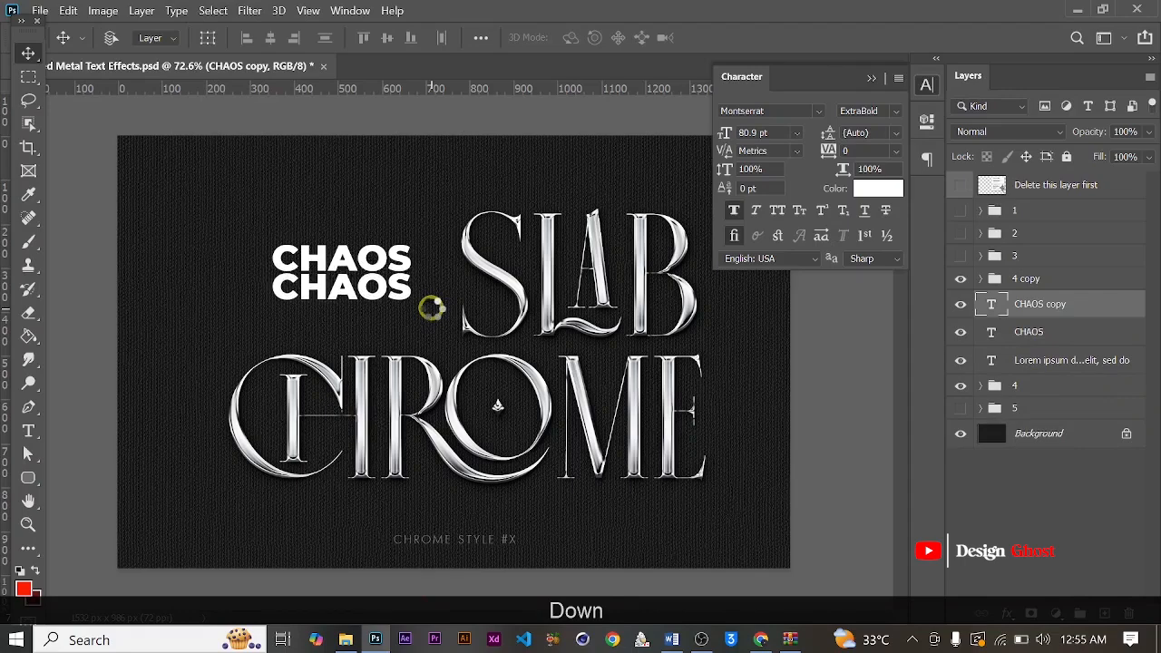
{"action": "key", "text": "Down"}
{"action": "key", "text": "Down"}
{"action": "key", "text": "Down"}
{"action": "key", "text": "Down"}
{"action": "key", "text": "Down"}
Replace the text of the CHAOS copy with IN THE and set its font weight to Regular.
{"action": "key", "text": "t"}
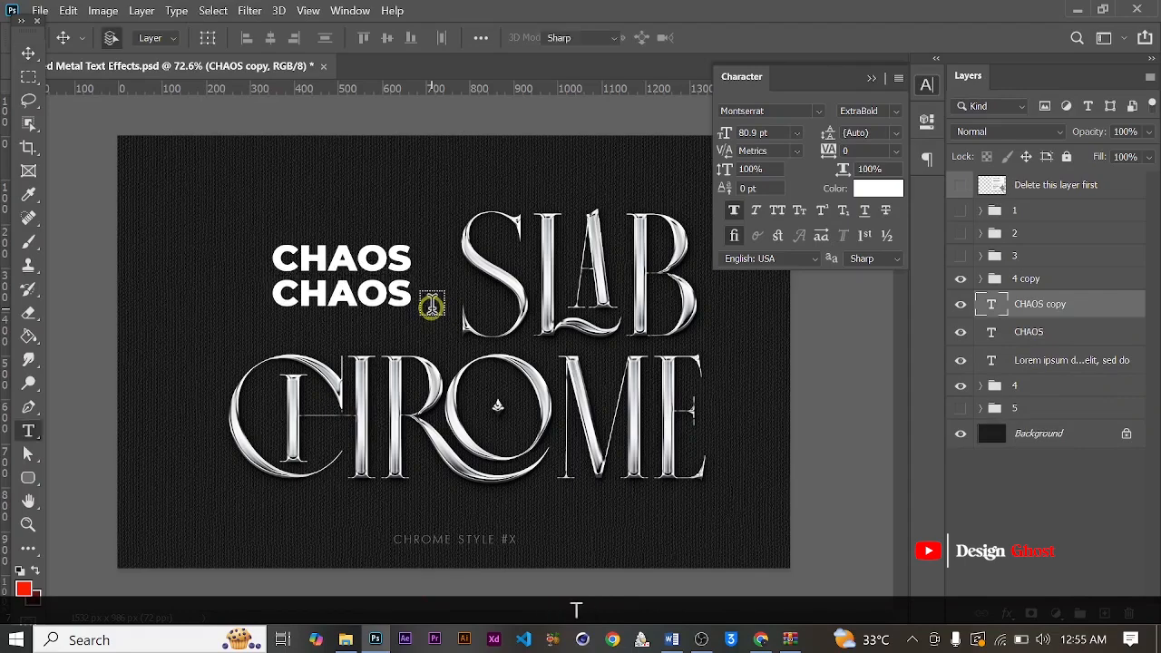
{"action": "left_click", "coordinate": [331, 295]}
{"action": "key", "text": "ctrl+a"}
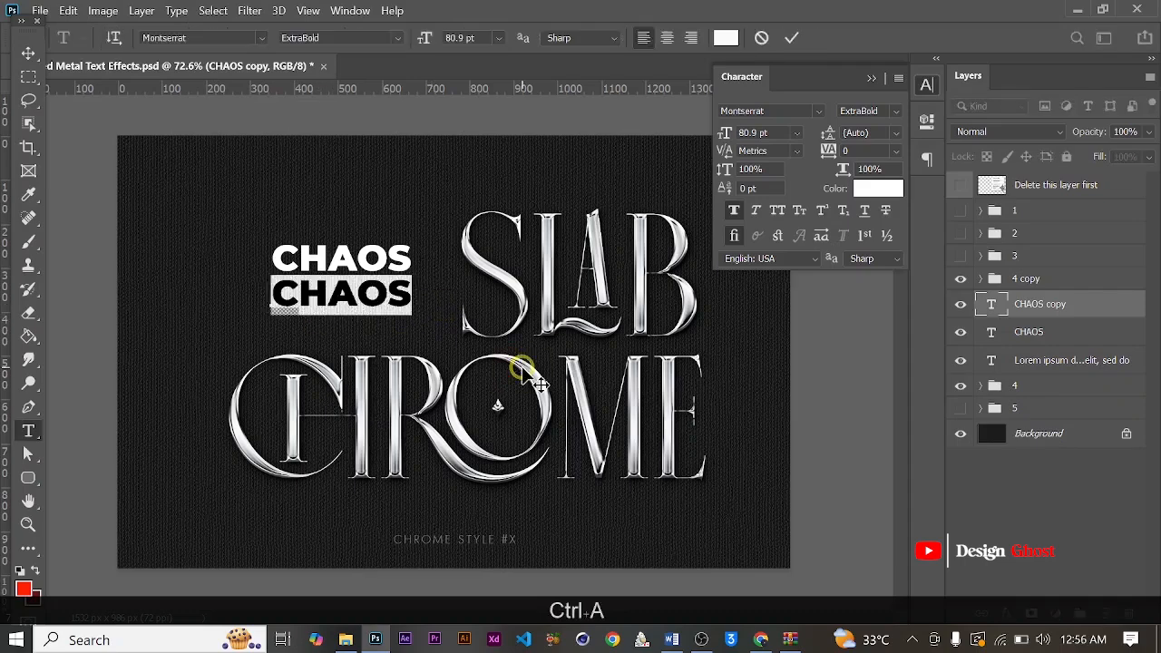
{"action": "type", "text": "I"}
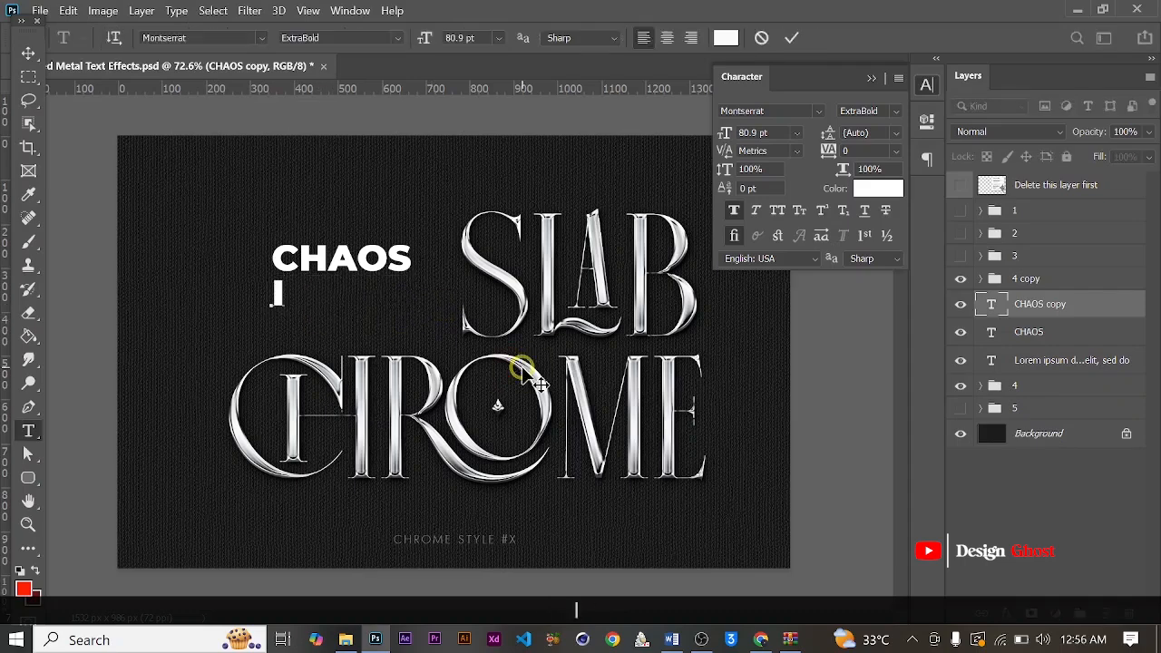
{"action": "type", "text": "N THE"}
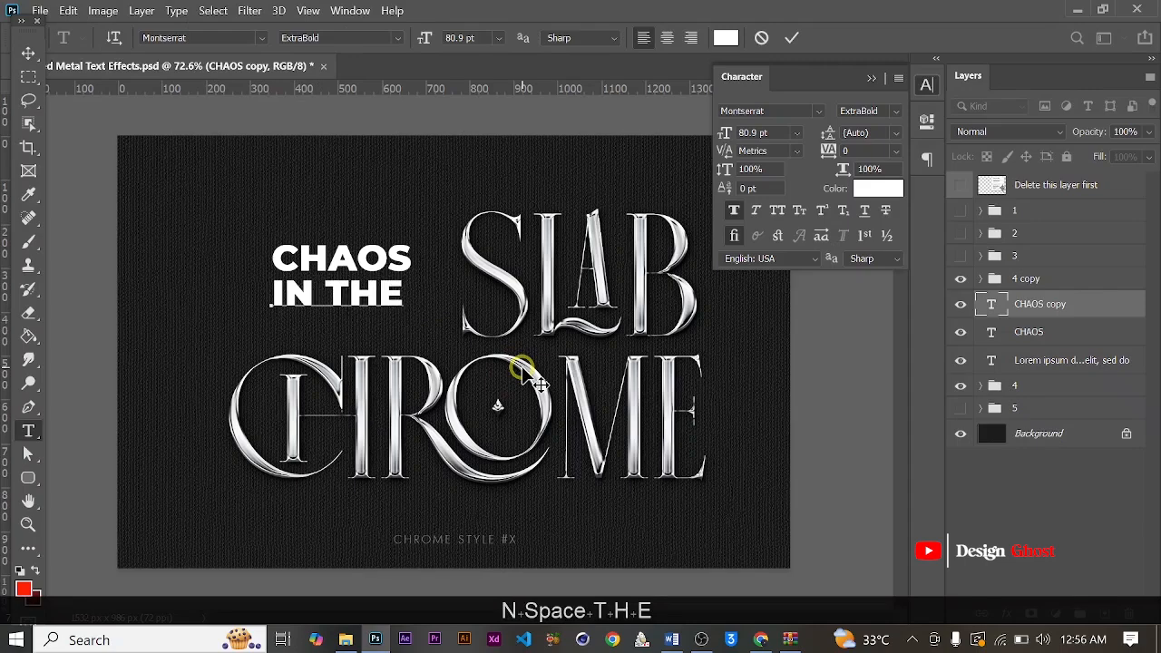
{"action": "left_click", "coordinate": [795, 40]}
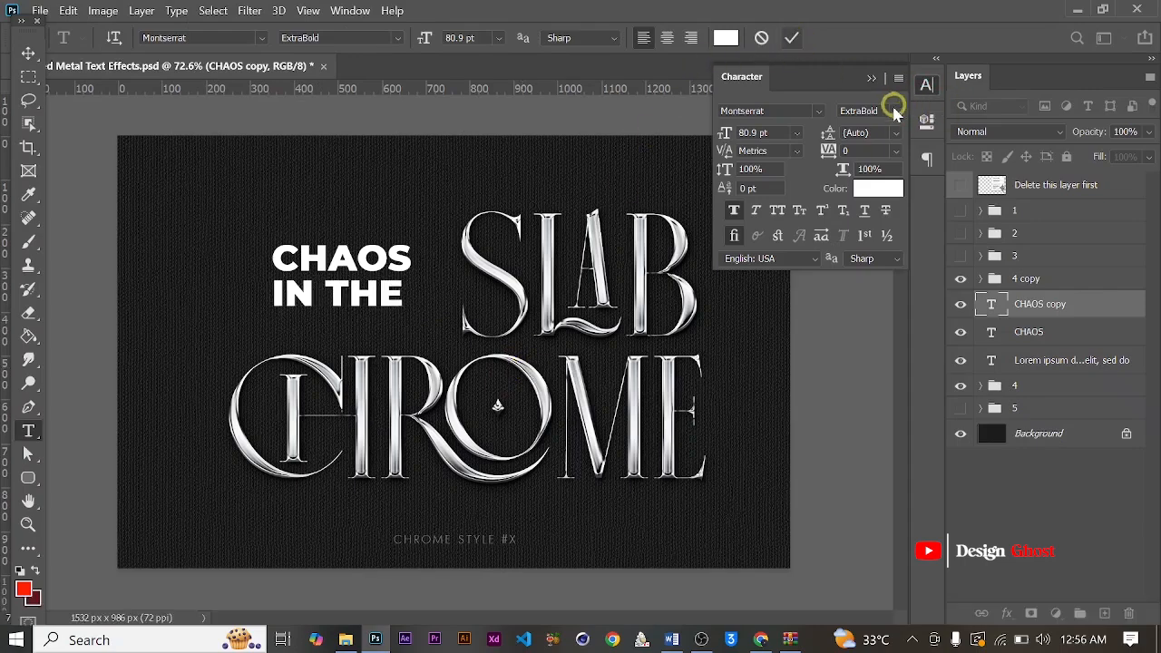
{"action": "left_click", "coordinate": [894, 110]}
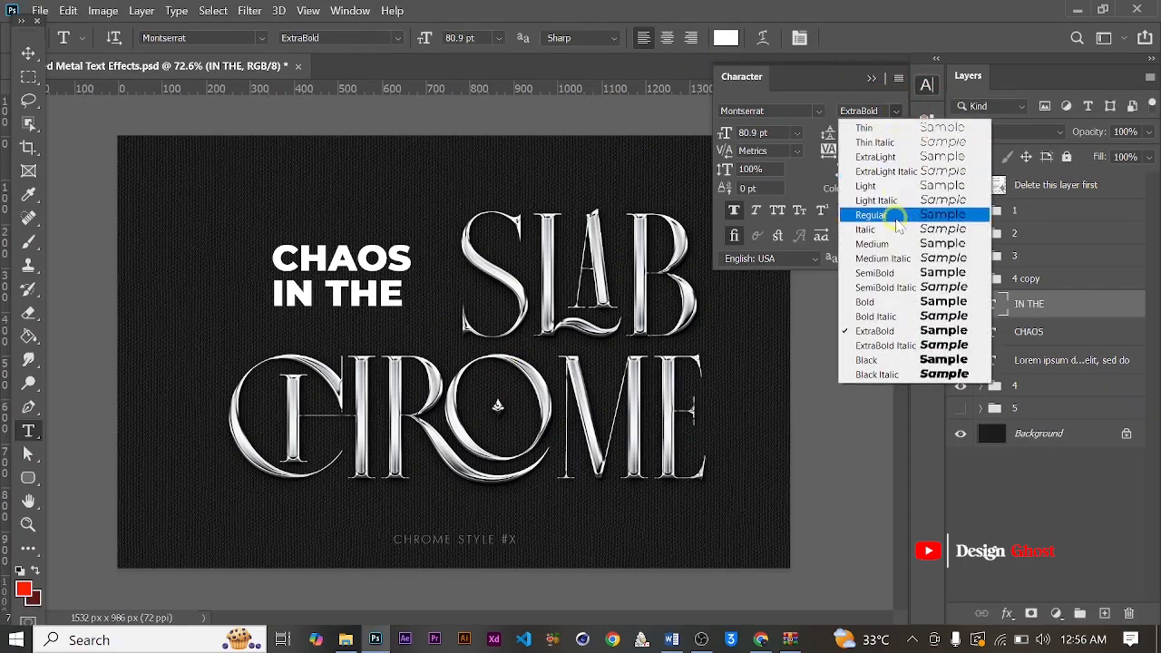
{"action": "left_click", "coordinate": [896, 222]}
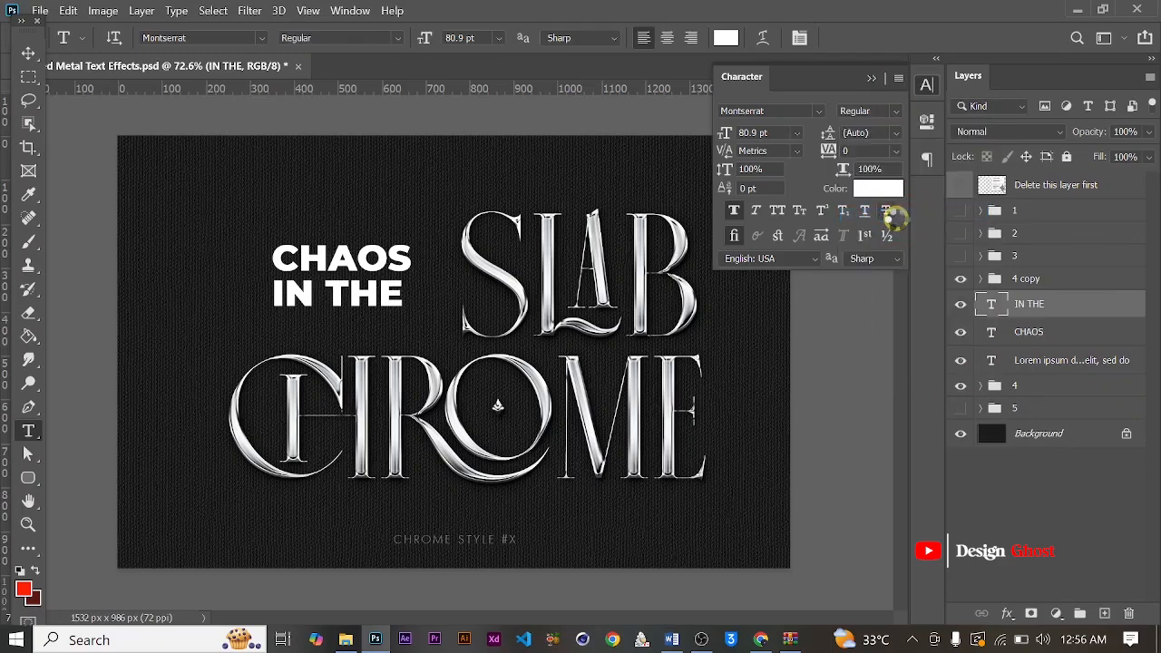
Scale the IN THE text down to about 62 pt, centred under CHAOS, and nudge it up closer to that word.
{"action": "left_click", "coordinate": [25, 52]}
{"action": "scroll", "coordinate": [230, 218], "scroll_direction": "up", "scroll_amount": 3}
{"action": "key", "text": "ctrl+t"}
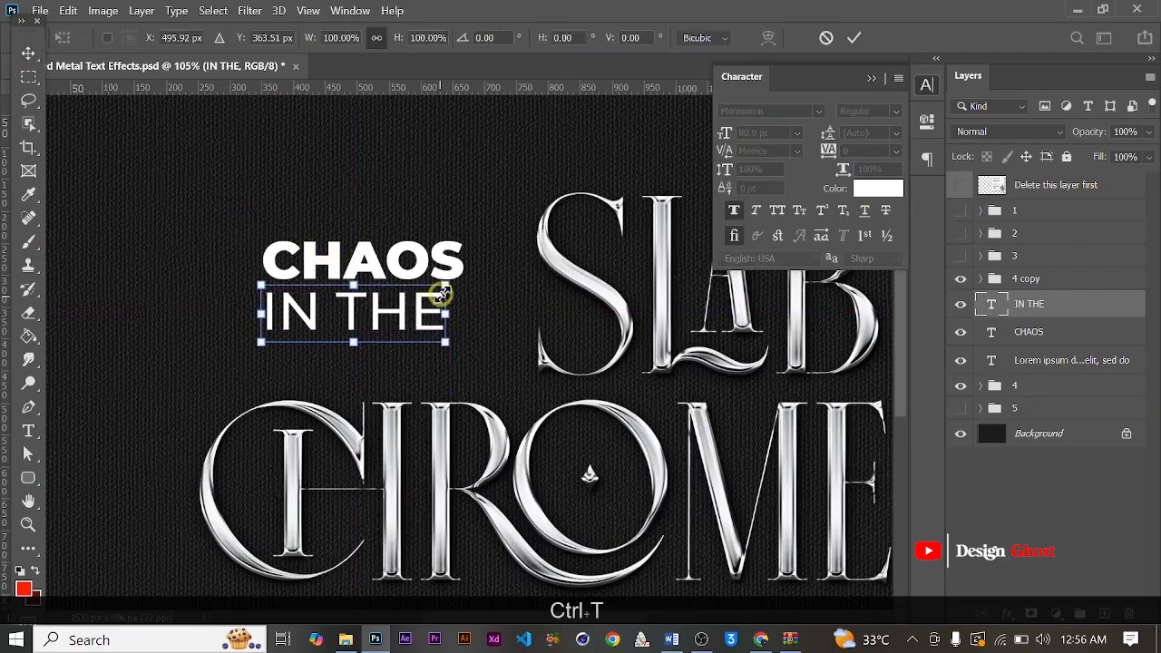
{"action": "left_click_drag", "start_coordinate": [445, 289], "coordinate": [390, 329]}
{"action": "key", "text": "Return"}
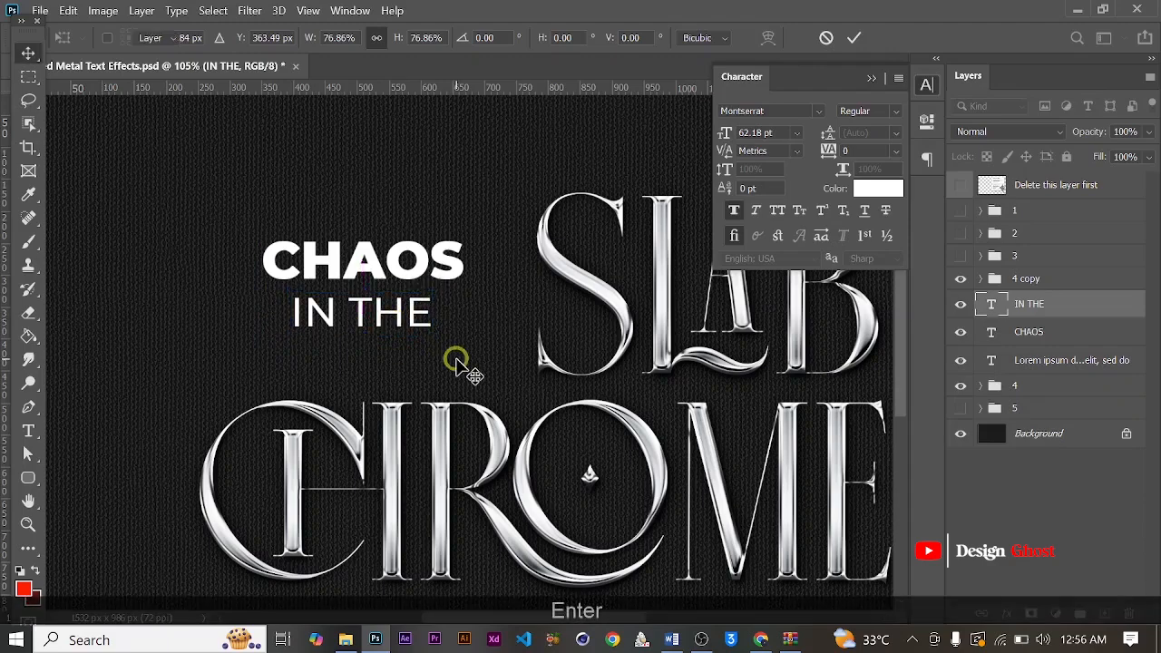
{"action": "key", "text": "Up"}
{"action": "key", "text": "Up"}
{"action": "scroll", "coordinate": [457, 360], "scroll_direction": "down", "scroll_amount": 3}
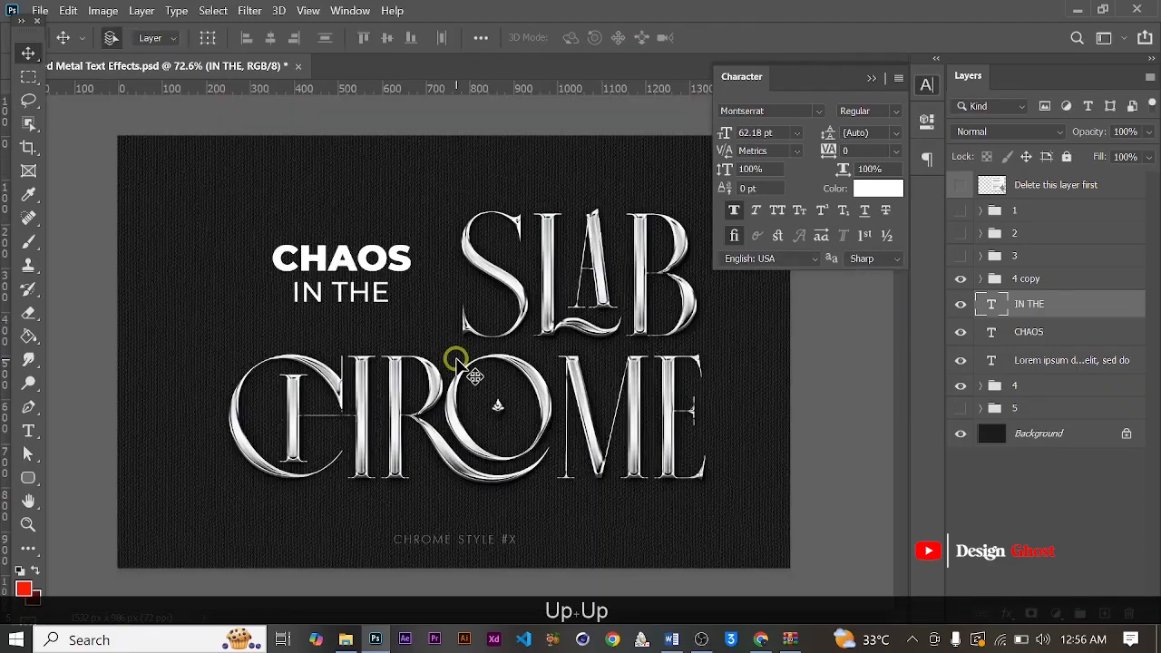
{"action": "key", "text": "Up"}
{"action": "key", "text": "Up"}
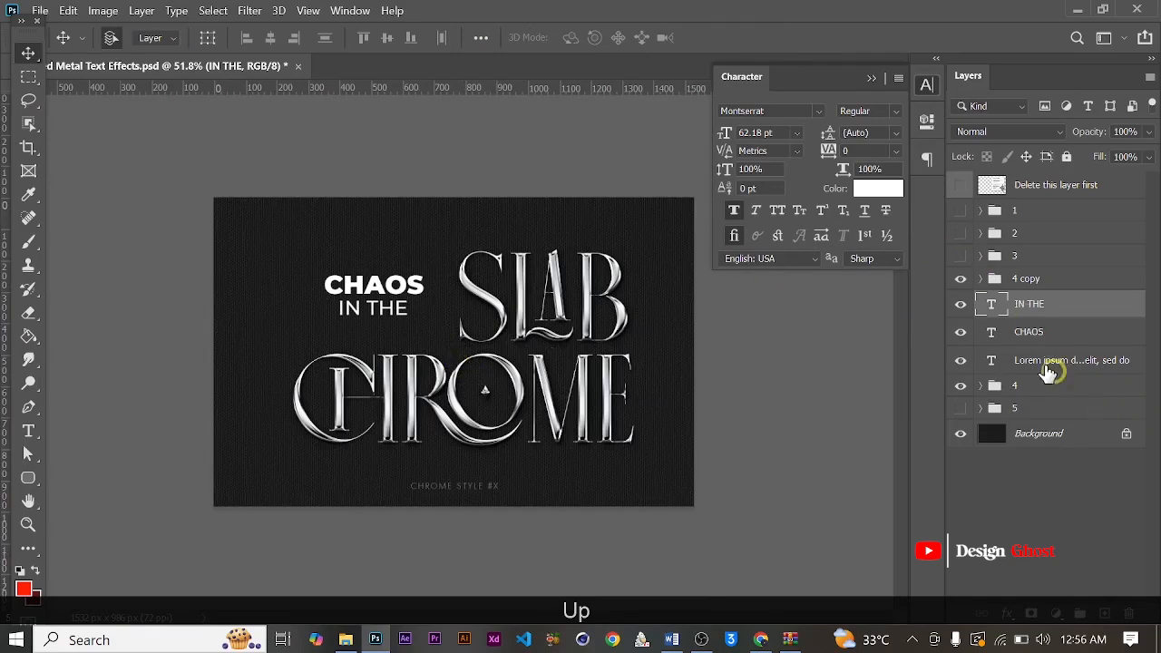
Select the IN THE and CHAOS layers together and nudge them slightly down and to the right.
{"action": "left_click", "coordinate": [1043, 332], "text": "ctrl"}
{"action": "key", "text": "Down"}
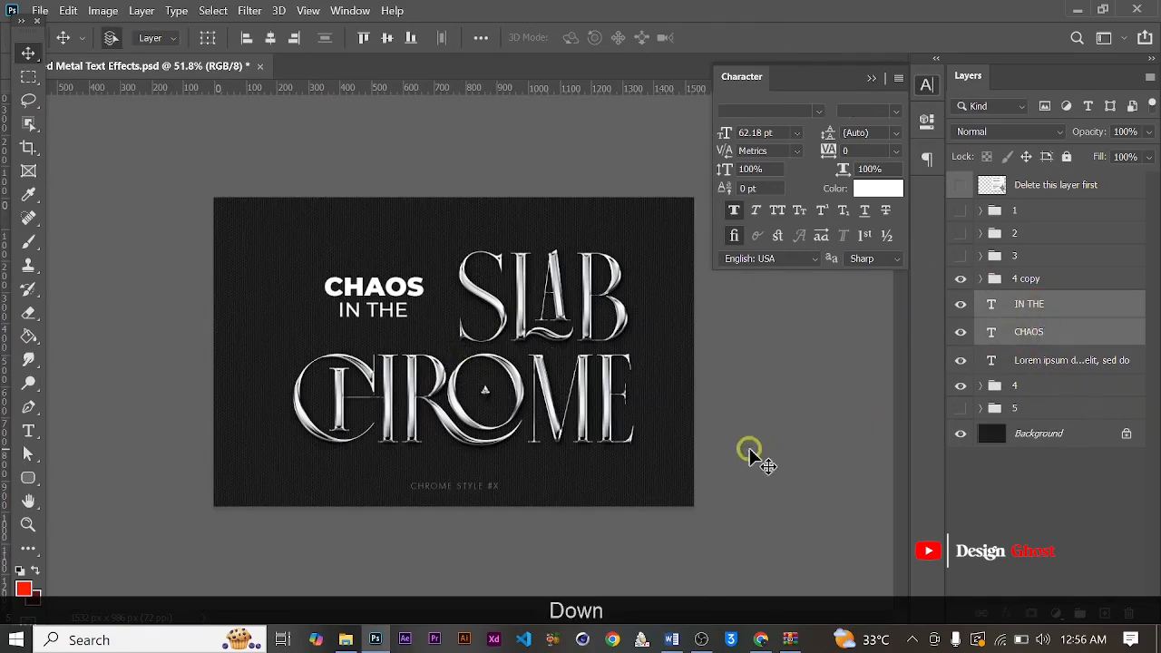
{"action": "key", "text": "Right"}
{"action": "key", "text": "Right"}
{"action": "key", "text": "Right"}
{"action": "key", "text": "Right"}
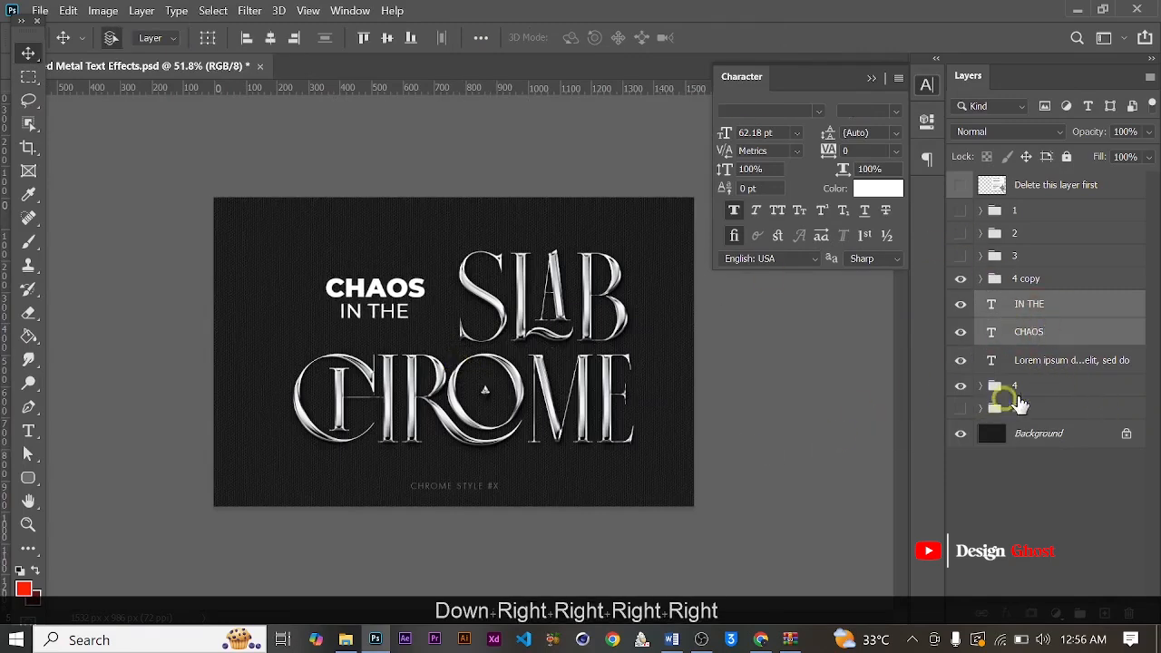
Group the 4 copy group, the IN THE, CHAOS and Lorem ipsum text layers, and group 4 into one new group.
{"action": "left_click", "coordinate": [1046, 388], "text": "shift"}
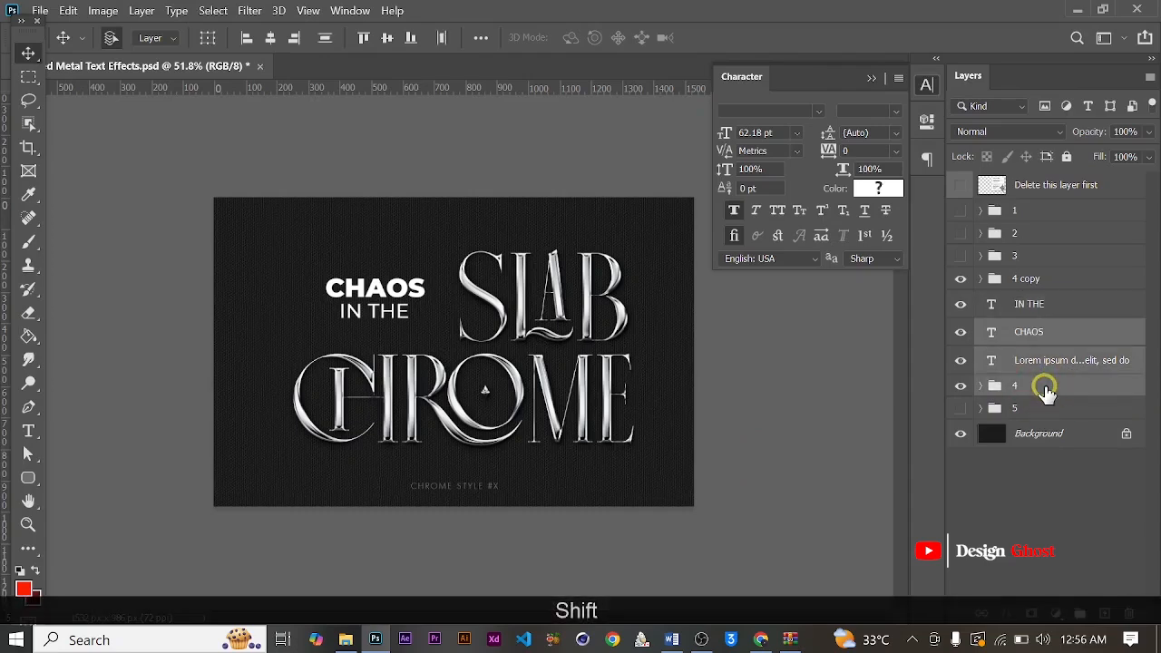
{"action": "left_click", "coordinate": [1037, 308], "text": "ctrl"}
{"action": "left_click", "coordinate": [1034, 282], "text": "ctrl"}
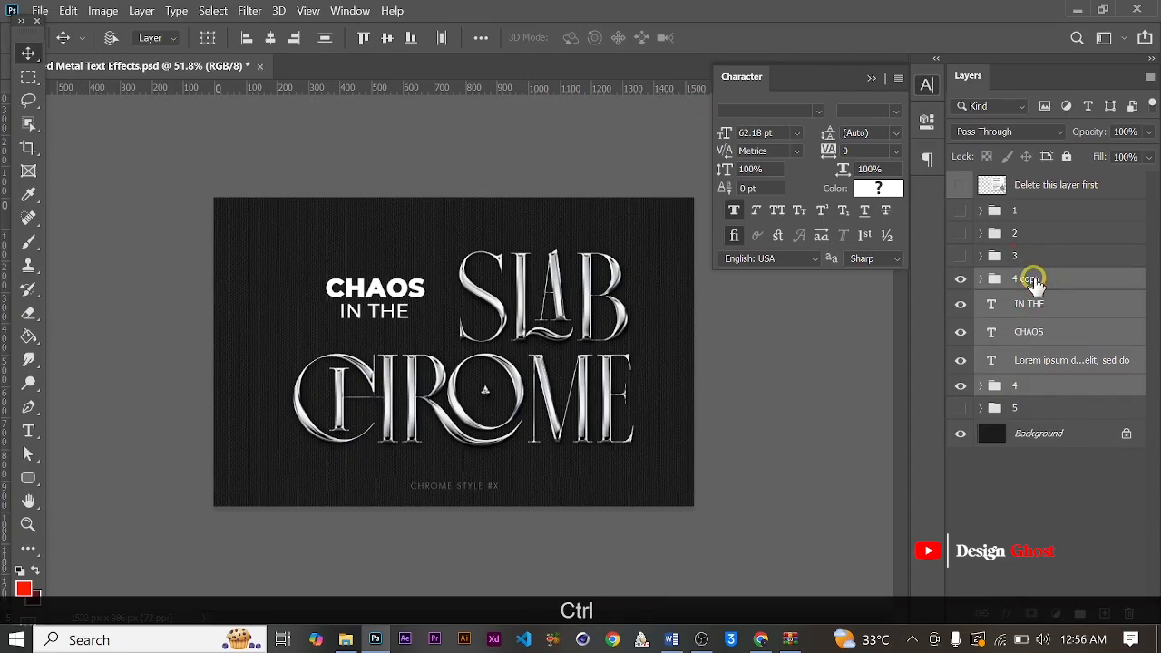
{"action": "key", "text": "ctrl+g"}
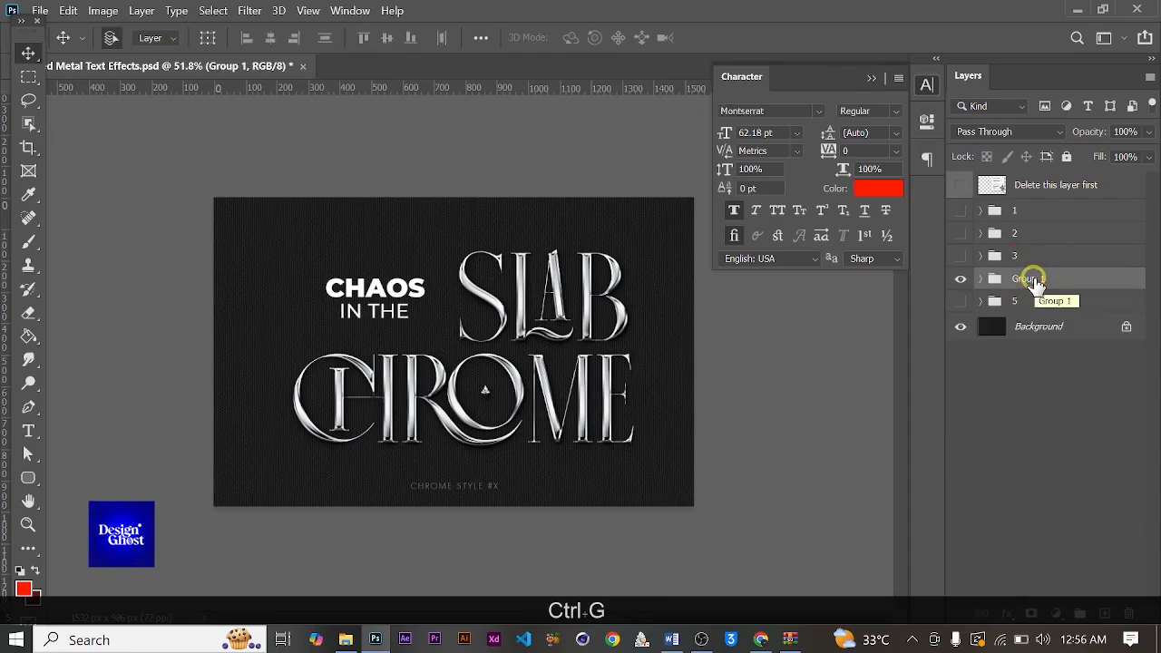
Centre the new lettering group horizontally on the whole canvas and clear the selection.
{"action": "key", "text": "ctrl+a"}
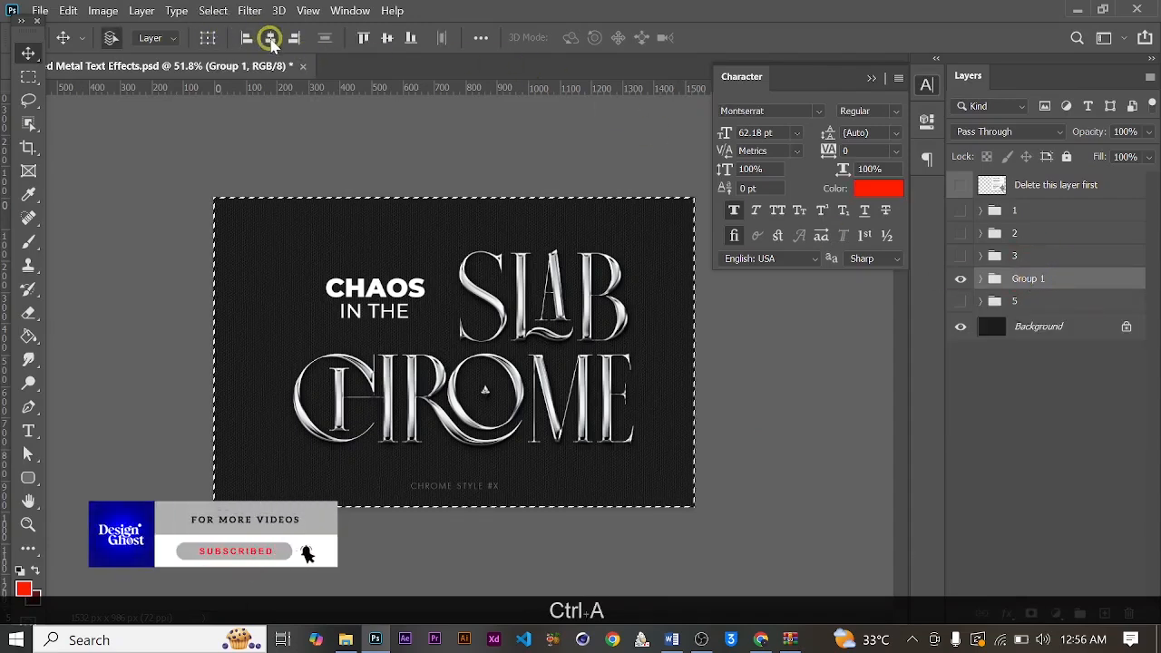
{"action": "key", "text": "ctrl+d"}
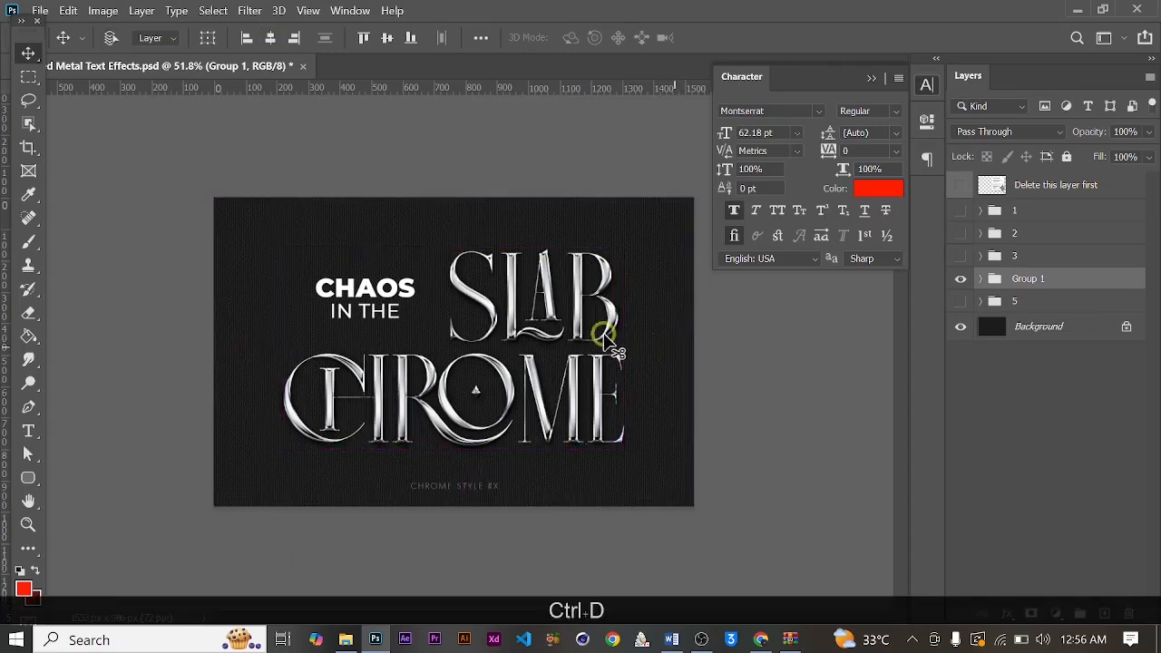
{"action": "scroll", "coordinate": [578, 341], "scroll_direction": "down", "scroll_amount": 1}
{"action": "scroll", "coordinate": [575, 337], "scroll_direction": "up", "scroll_amount": 2}
{"action": "key", "text": "Return"}
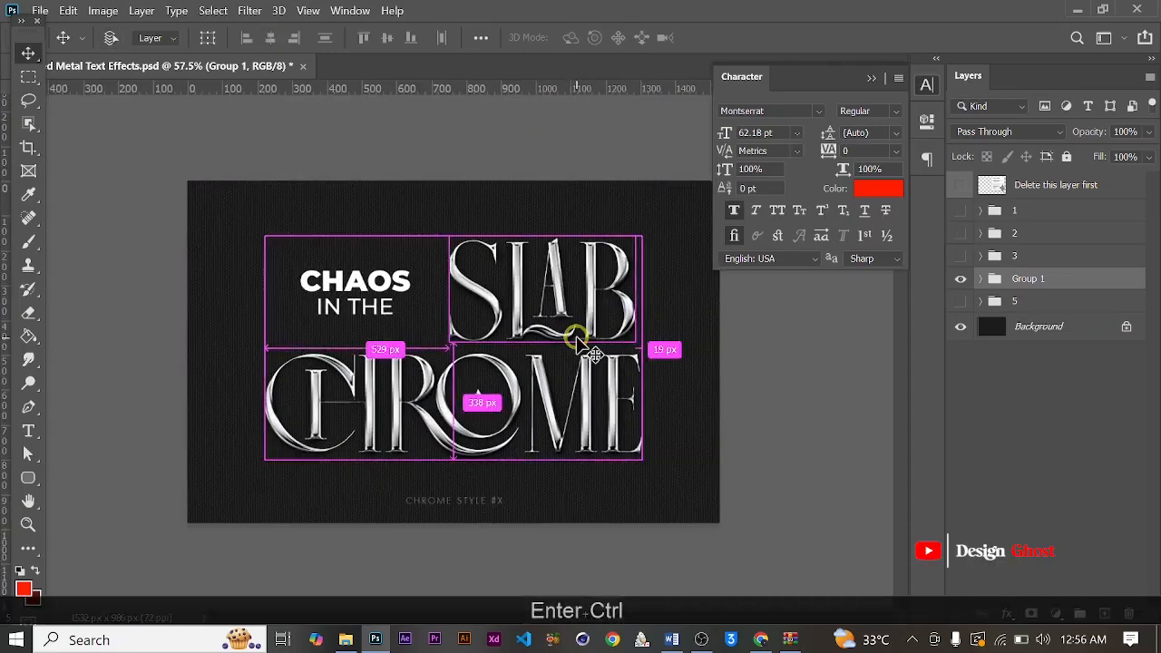
{"action": "key", "text": "ctrl+0"}
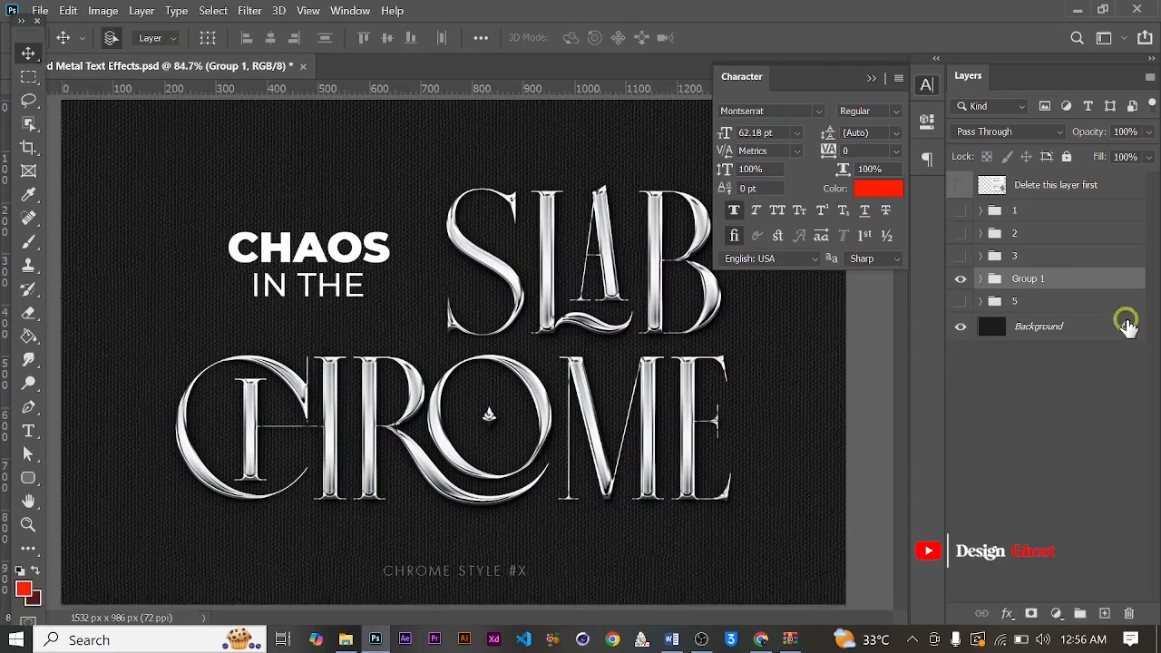
Unlock the Background layer and toggle its visibility off and back on to check the lettering over transparency.
{"action": "left_click", "coordinate": [1125, 327]}
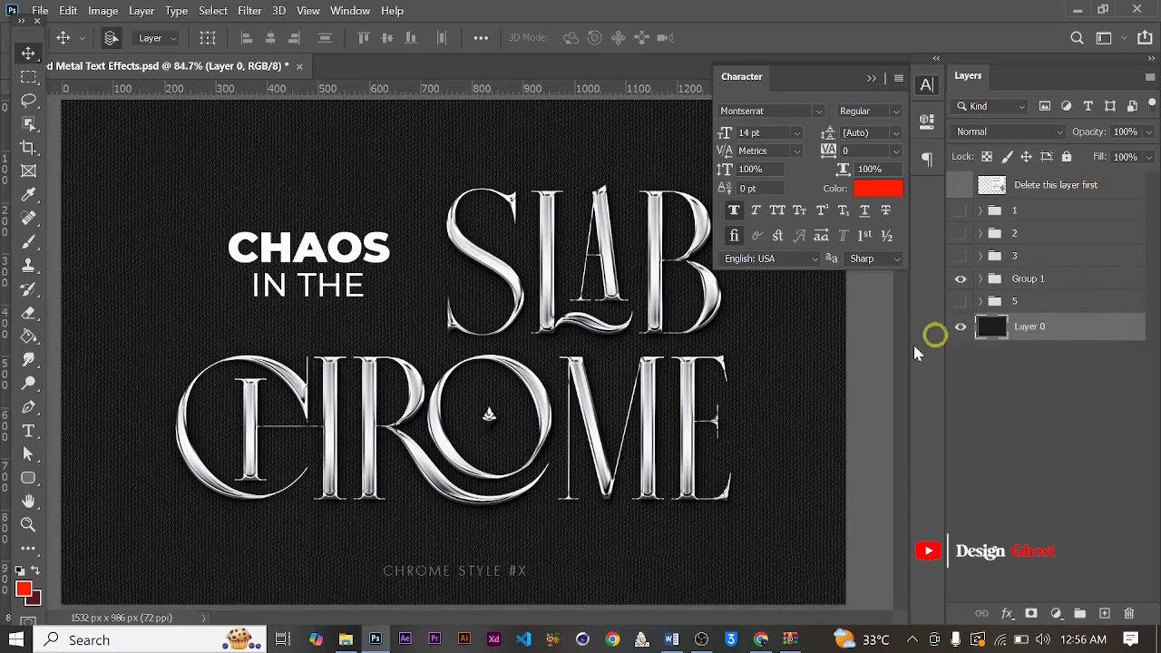
{"action": "scroll", "coordinate": [557, 438], "scroll_direction": "down", "scroll_amount": 2}
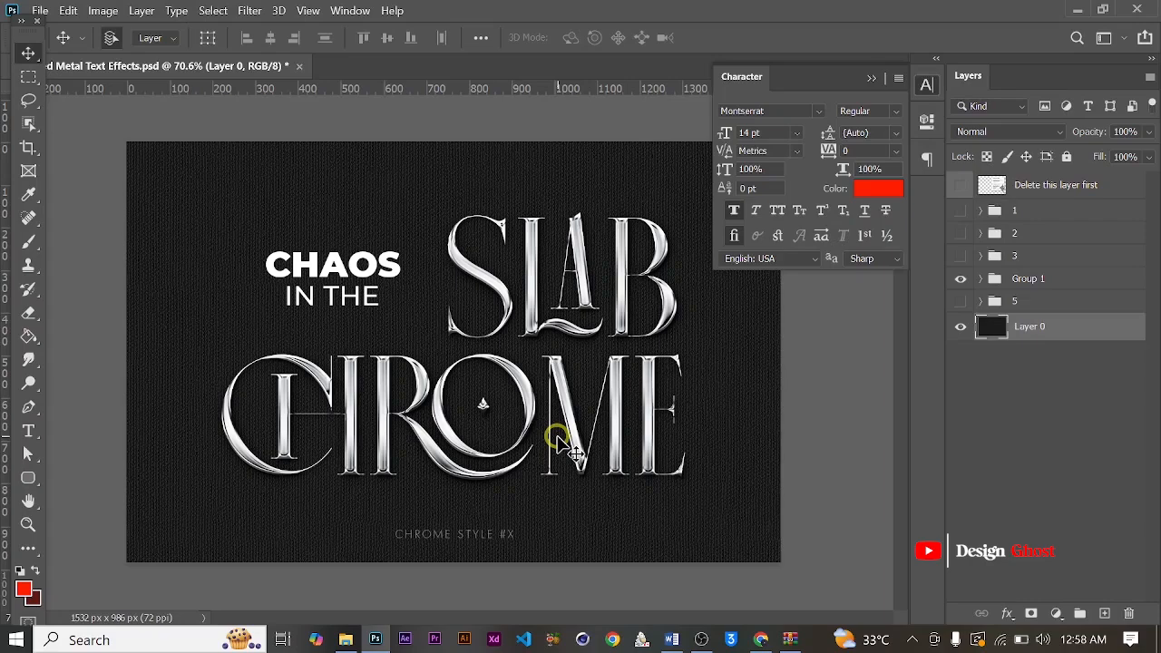
{"action": "scroll", "coordinate": [560, 440], "scroll_direction": "up", "scroll_amount": 2}
{"action": "scroll", "coordinate": [559, 440], "scroll_direction": "down", "scroll_amount": 2}
{"action": "scroll", "coordinate": [560, 440], "scroll_direction": "up", "scroll_amount": 2}
{"action": "scroll", "coordinate": [560, 440], "scroll_direction": "down", "scroll_amount": 2}
{"action": "left_click", "coordinate": [962, 328]}
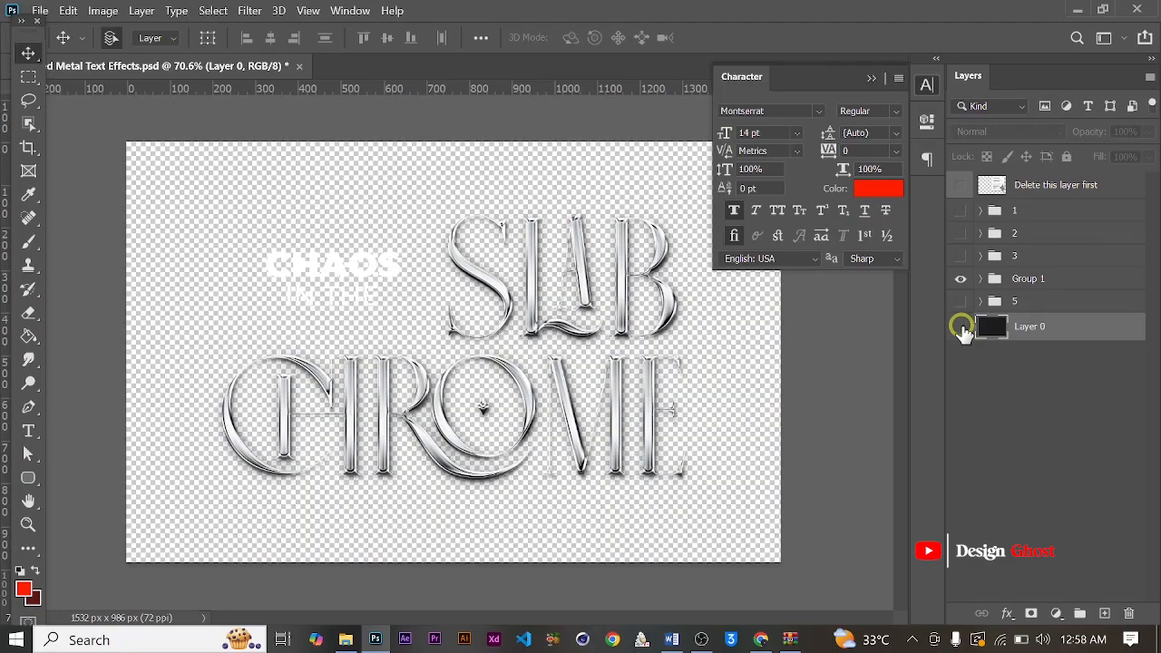
{"action": "left_click", "coordinate": [962, 329]}
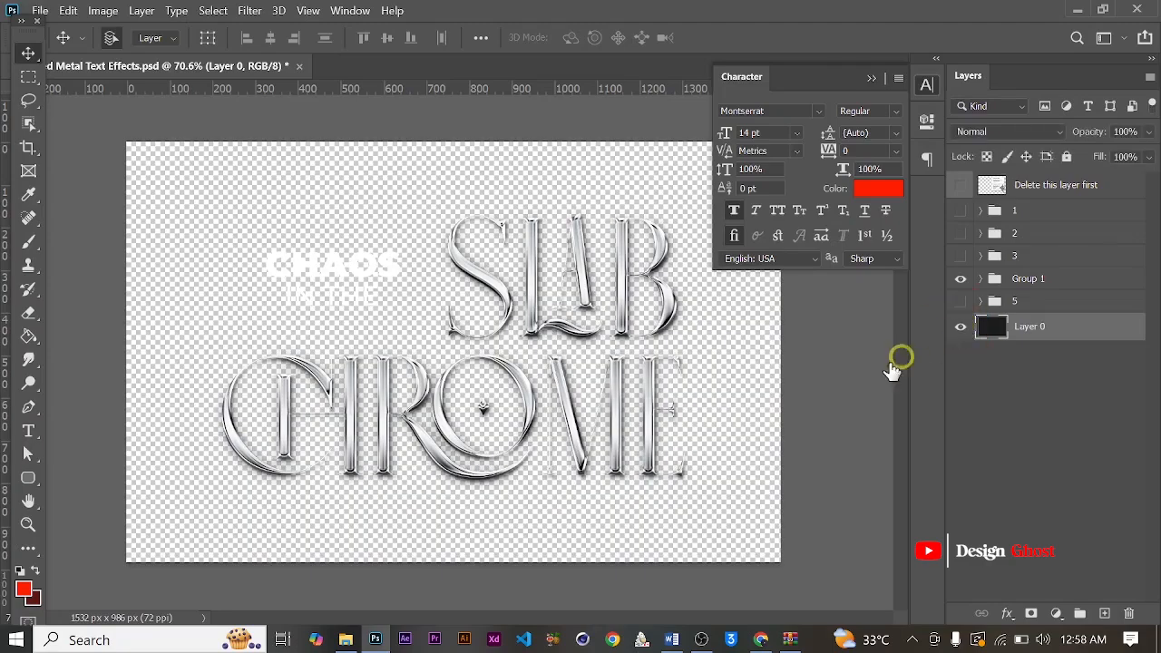